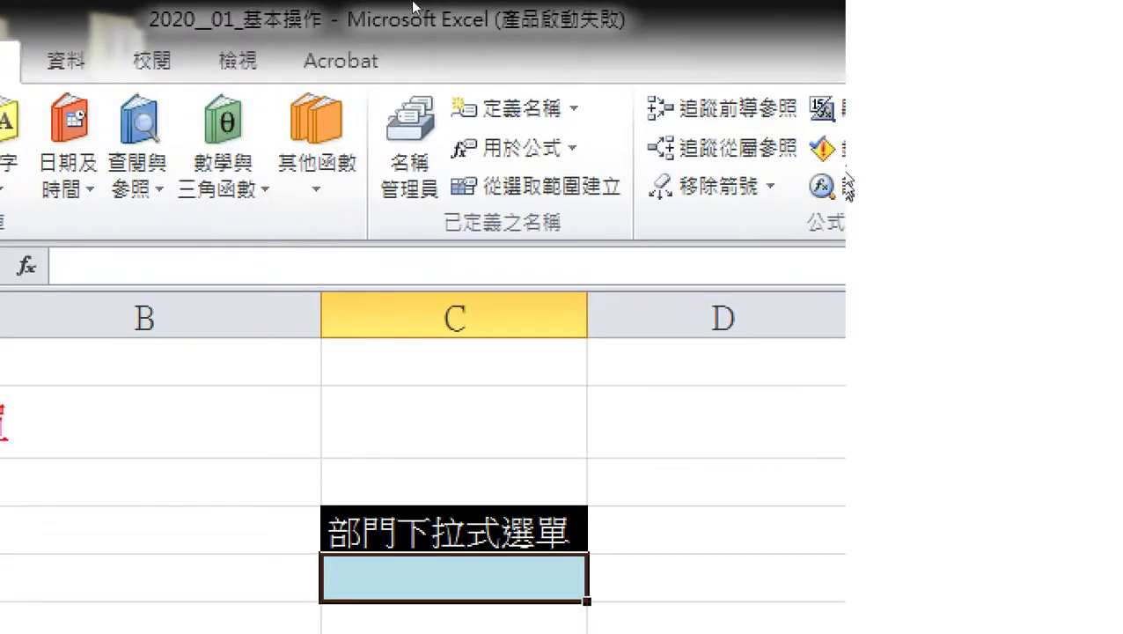
# Open data validation for cell C73 and set the allowed entry type to 清單 (list).
pyautogui.click(332, 60)
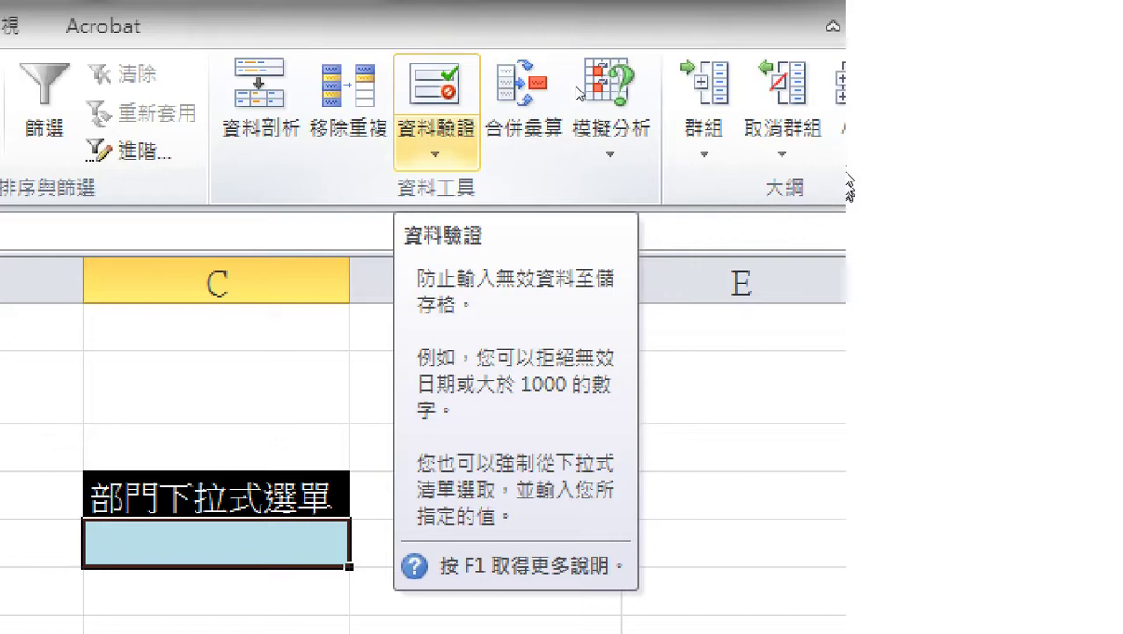
pyautogui.click(436, 145)
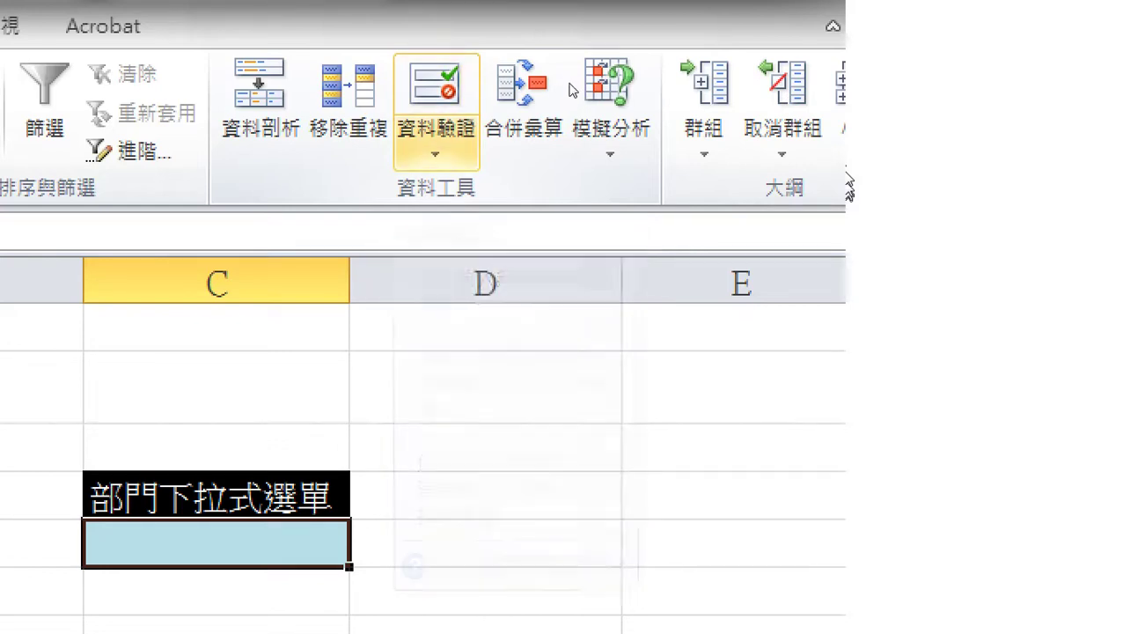
pyautogui.press('Down')
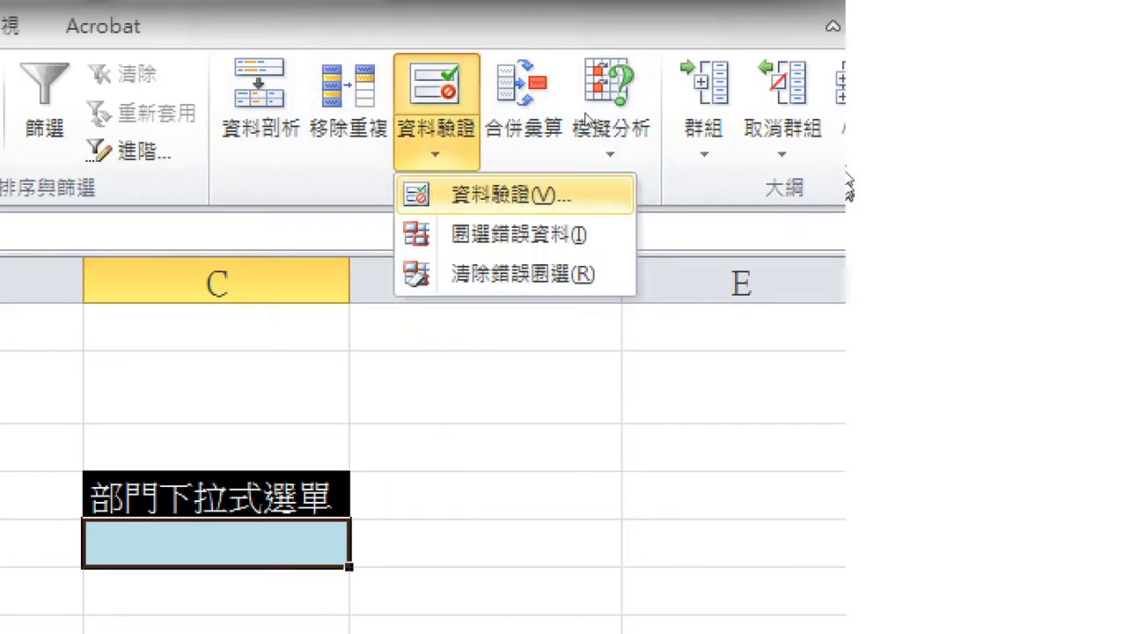
pyautogui.press('Return')
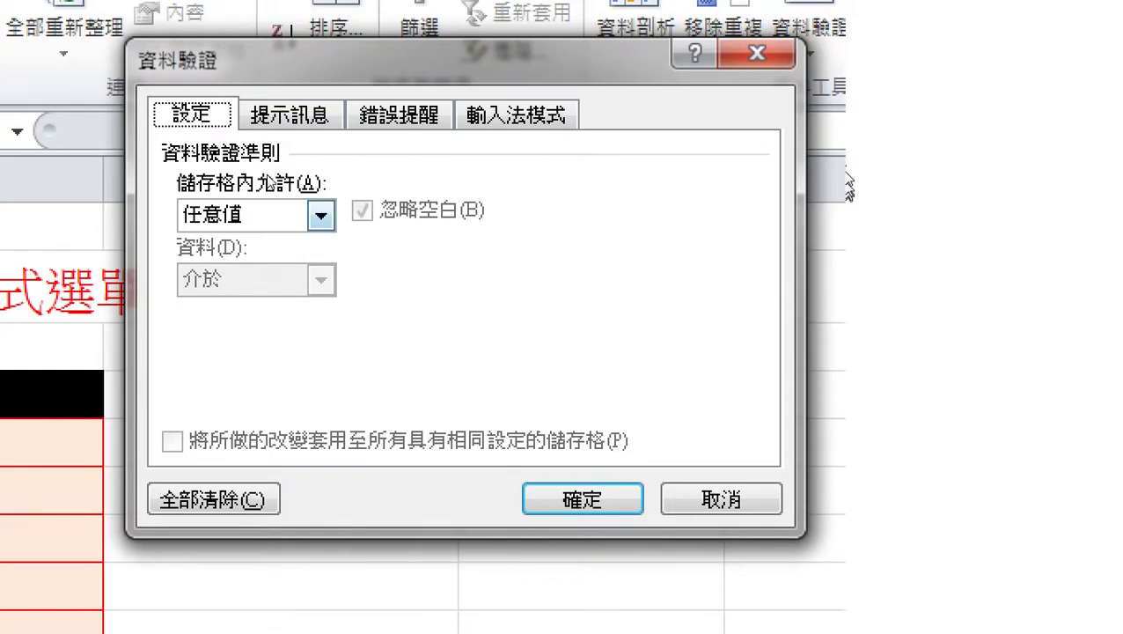
pyautogui.click(320, 215)
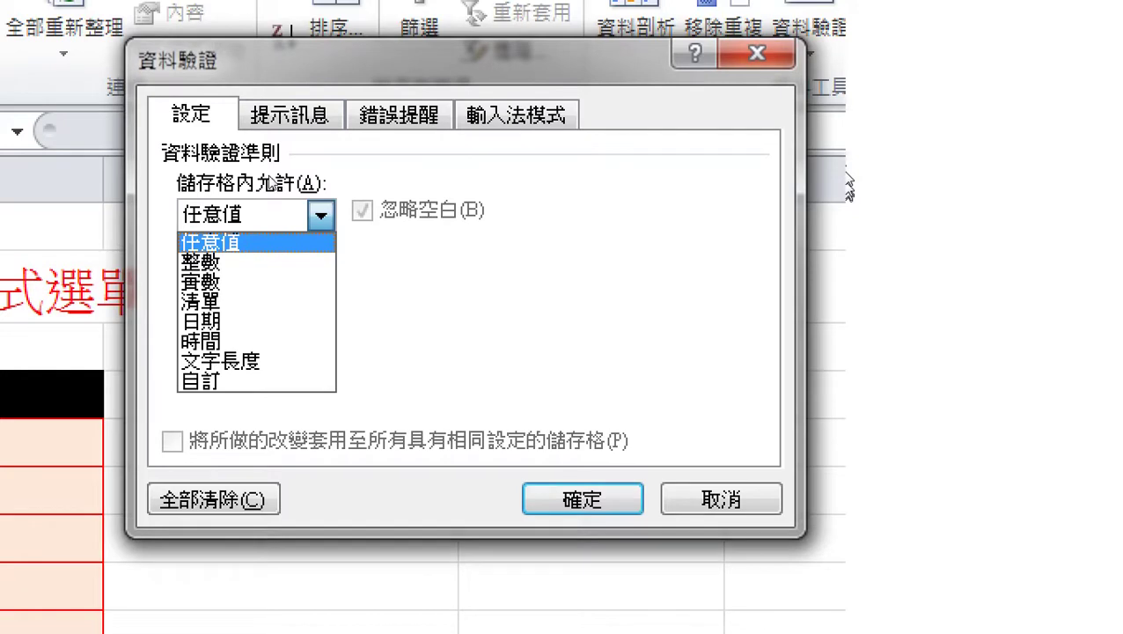
pyautogui.press('Down')
pyautogui.press('Down')
pyautogui.press('Down')
pyautogui.press('Down')
pyautogui.press('Down')
pyautogui.press('Up')
pyautogui.press('Up')
pyautogui.press('Return')
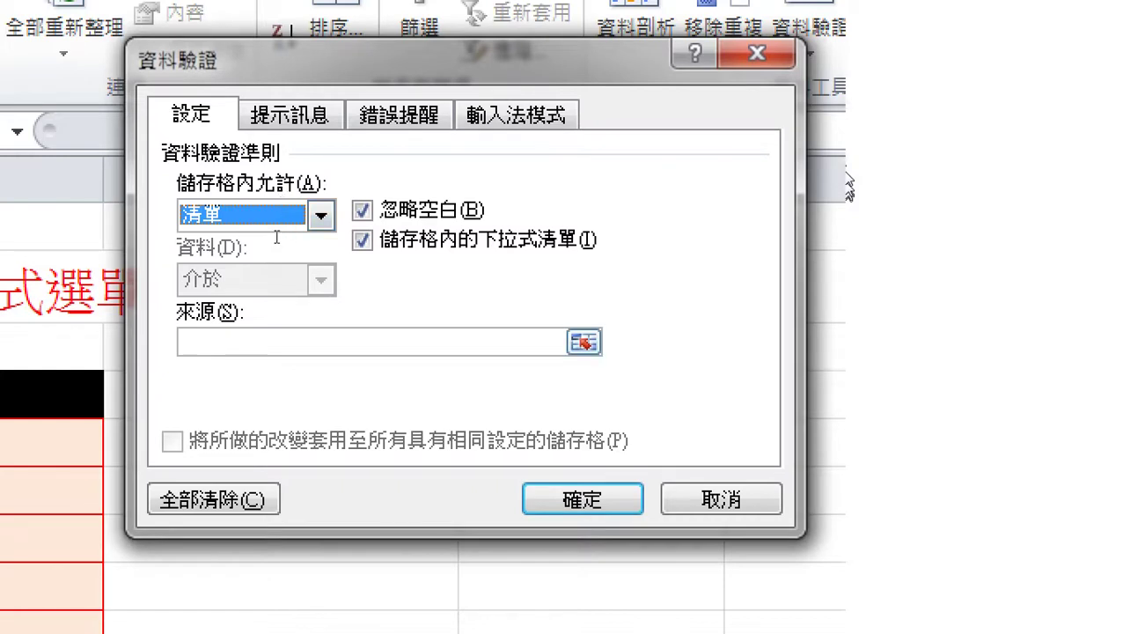
# Set the list source to the defined name 部門 and apply the validation to C73.
pyautogui.press('Tab')
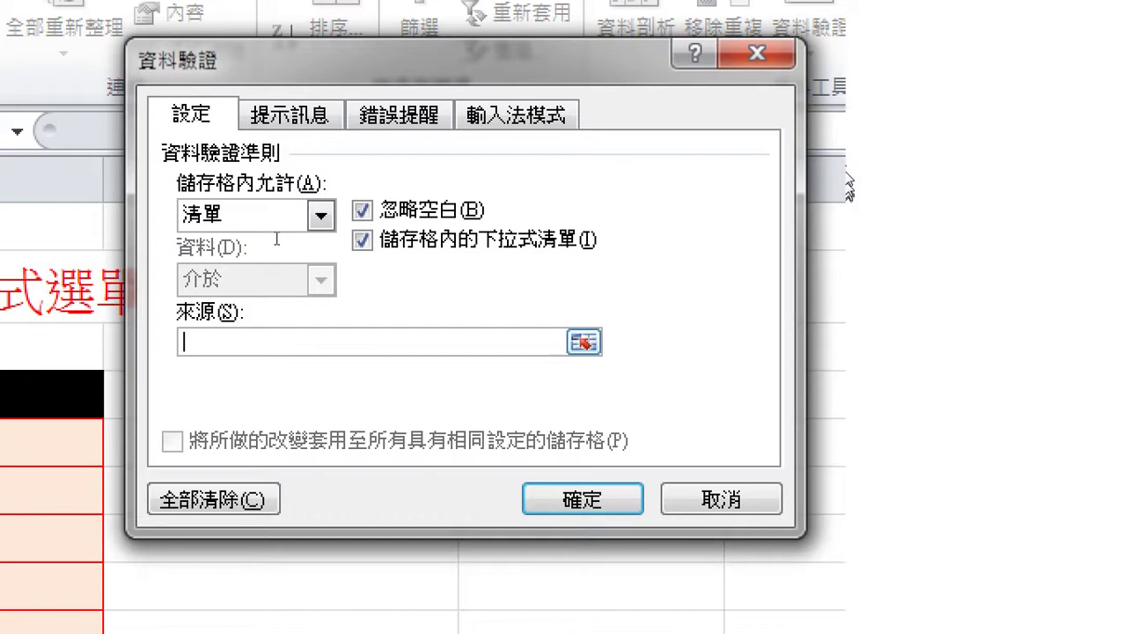
pyautogui.press('F3')
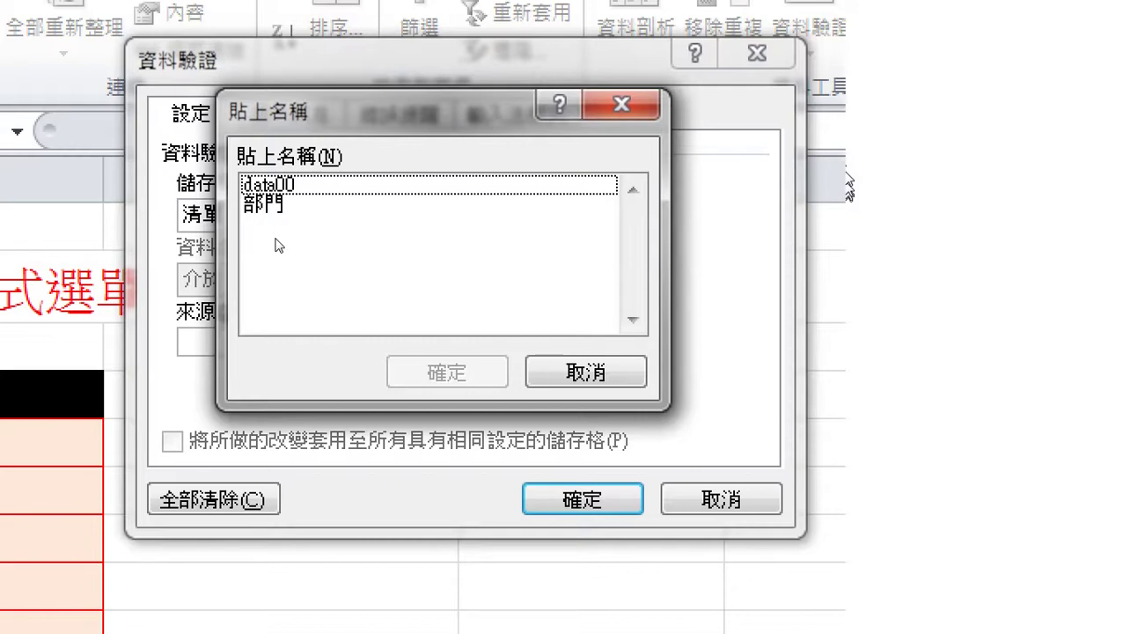
pyautogui.moveTo(381, 123); pyautogui.dragTo(420, 116)
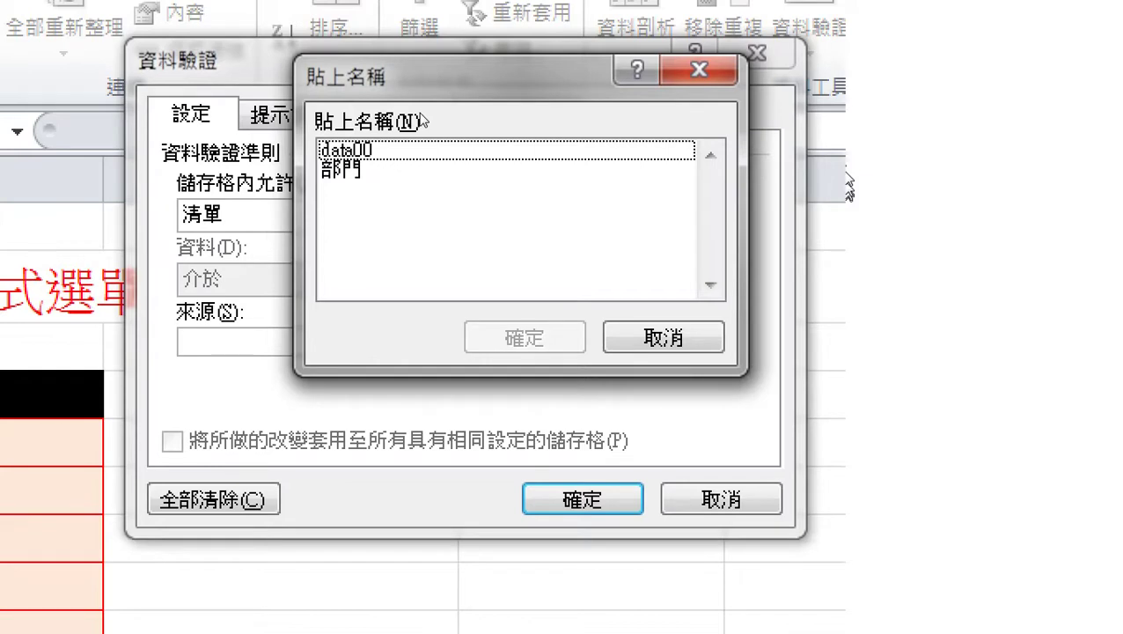
pyautogui.click(343, 167)
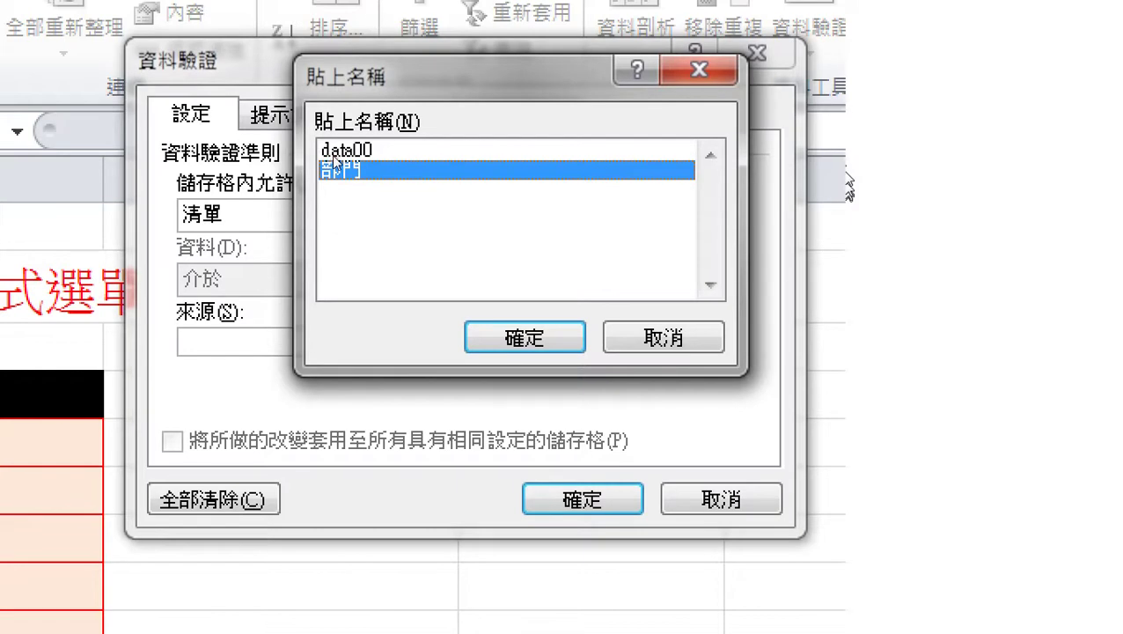
pyautogui.press('Return')
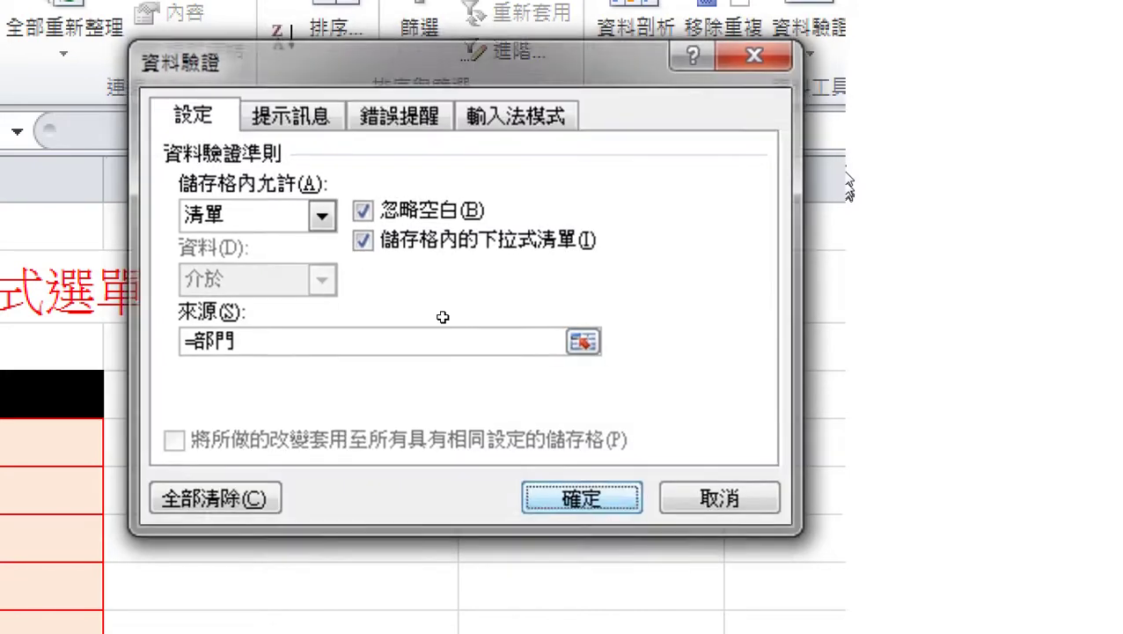
pyautogui.press('Return')
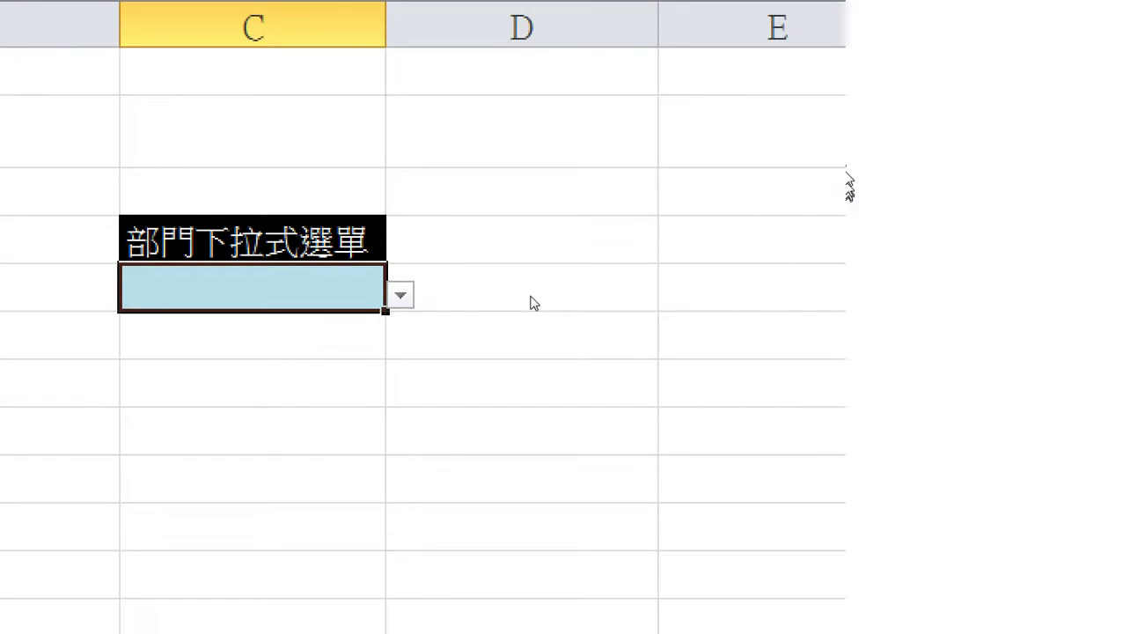
# Test C73's drop-down list by choosing 研發部, 企劃部 and 財務部 in turn.
pyautogui.hotkey('alt', 'Down')
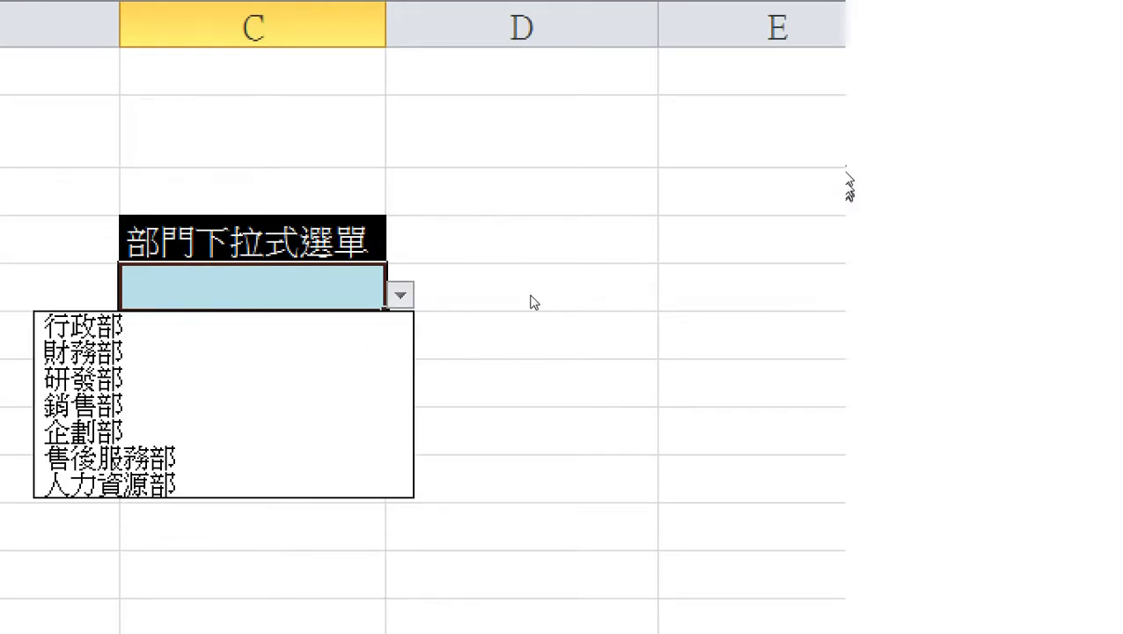
pyautogui.press('Down')
pyautogui.press('Down')
pyautogui.press('Down')
pyautogui.press('Return')
pyautogui.hotkey('alt', 'Down')
pyautogui.press('Down')
pyautogui.press('Down')
pyautogui.press('Return')
pyautogui.hotkey('alt', 'Down')
pyautogui.press('Up')
pyautogui.press('Up')
pyautogui.press('Up')
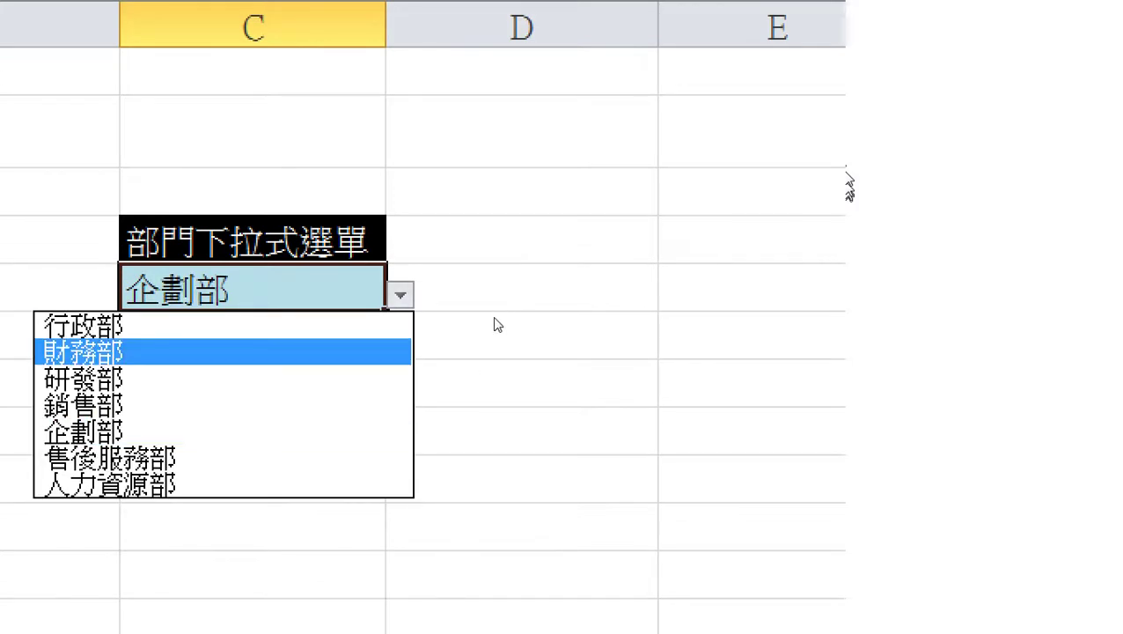
pyautogui.press('Return')
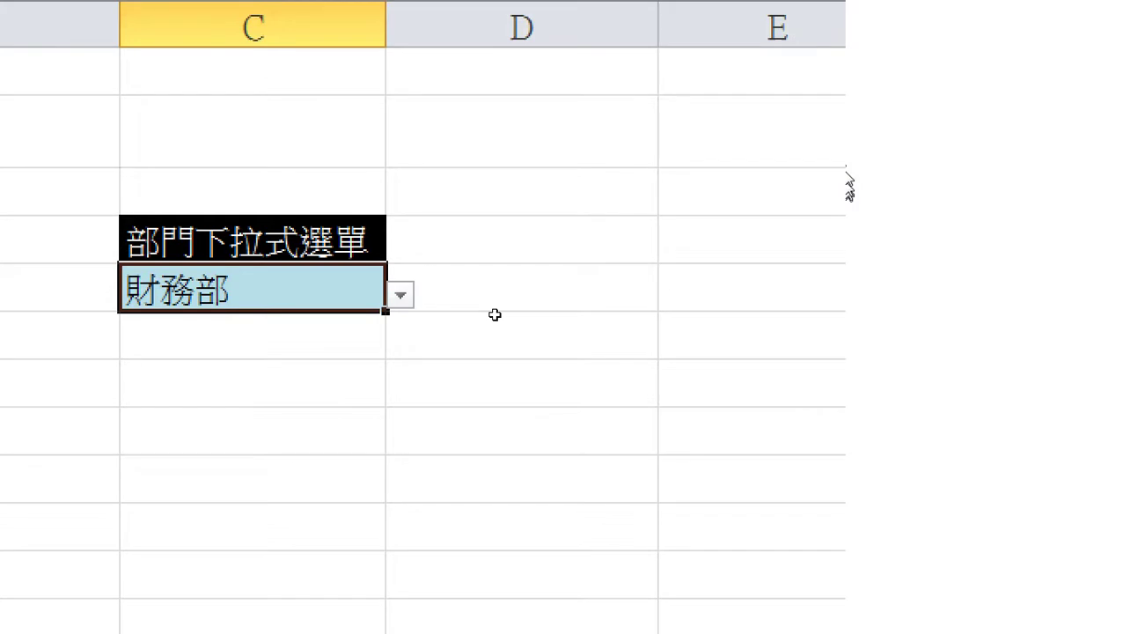
# Browse through the department options in C73's drop-down list without changing the chosen department.
pyautogui.press('Return')
pyautogui.press('Up')
pyautogui.hotkey('alt', 'Down')
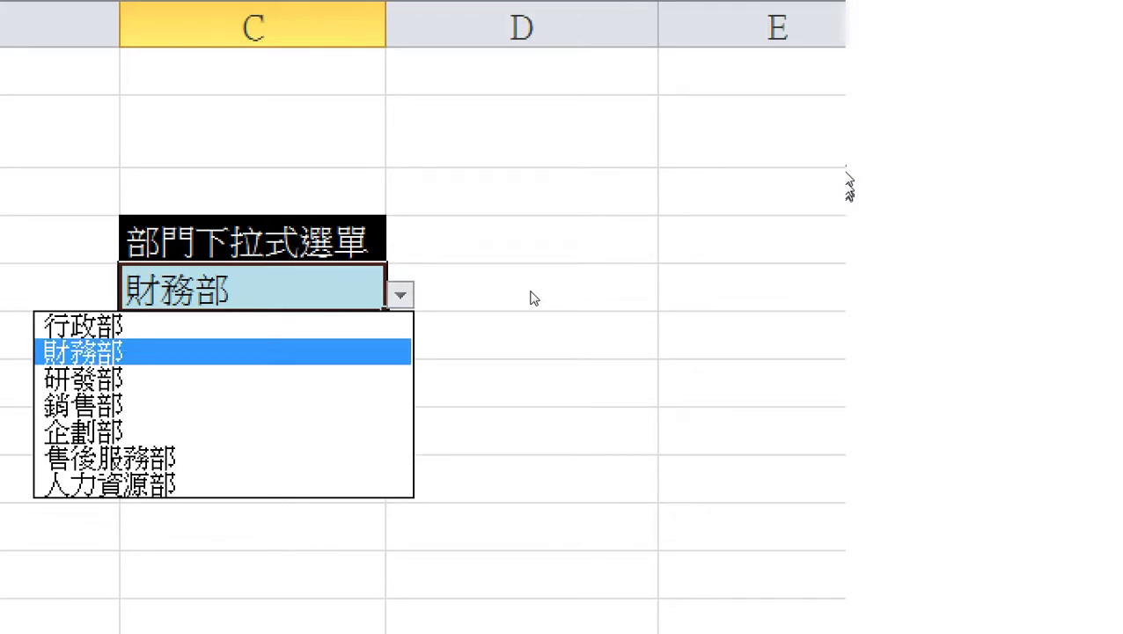
pyautogui.press('Down')
pyautogui.press('Up')
pyautogui.press('Up')
pyautogui.press('Down')
pyautogui.press('Down')
pyautogui.press('Down')
pyautogui.press('Down')
pyautogui.press('Down')
pyautogui.press('Down')
pyautogui.press('Up')
pyautogui.press('Up')
pyautogui.press('Up')
pyautogui.press('Up')
pyautogui.press('Up')
pyautogui.press('Up')
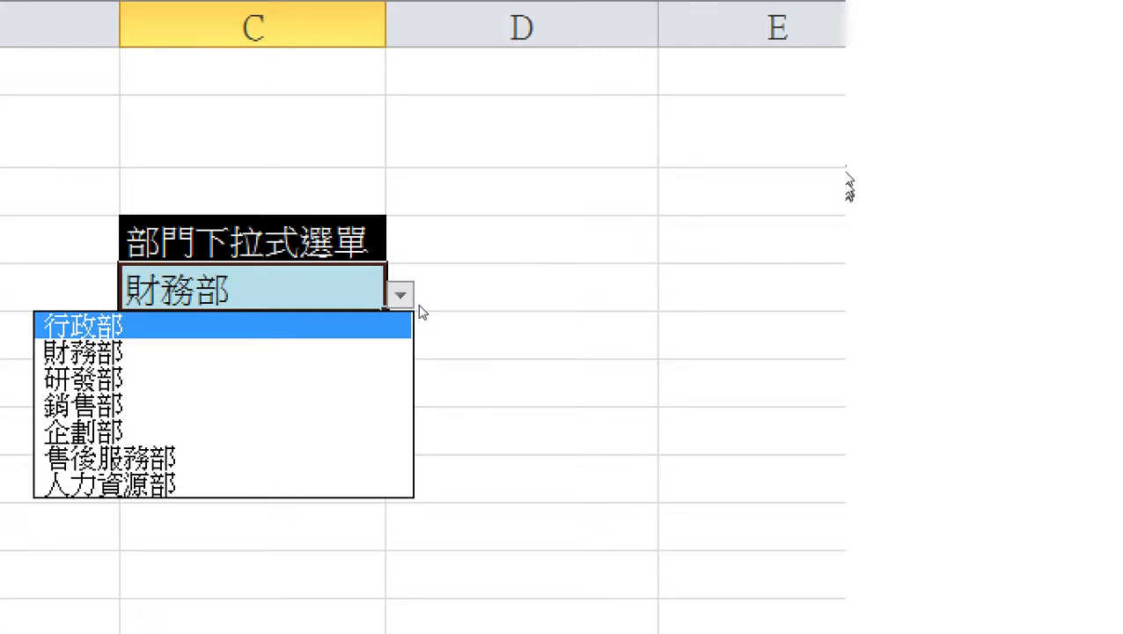
pyautogui.press('Down')
pyautogui.press('Down')
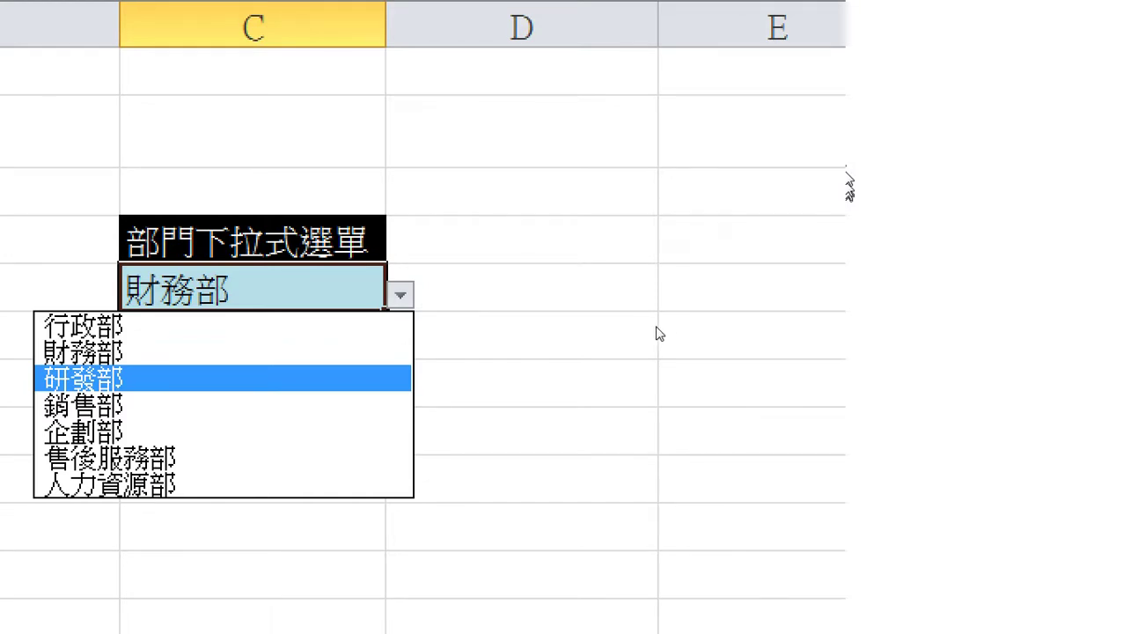
pyautogui.press('Escape')
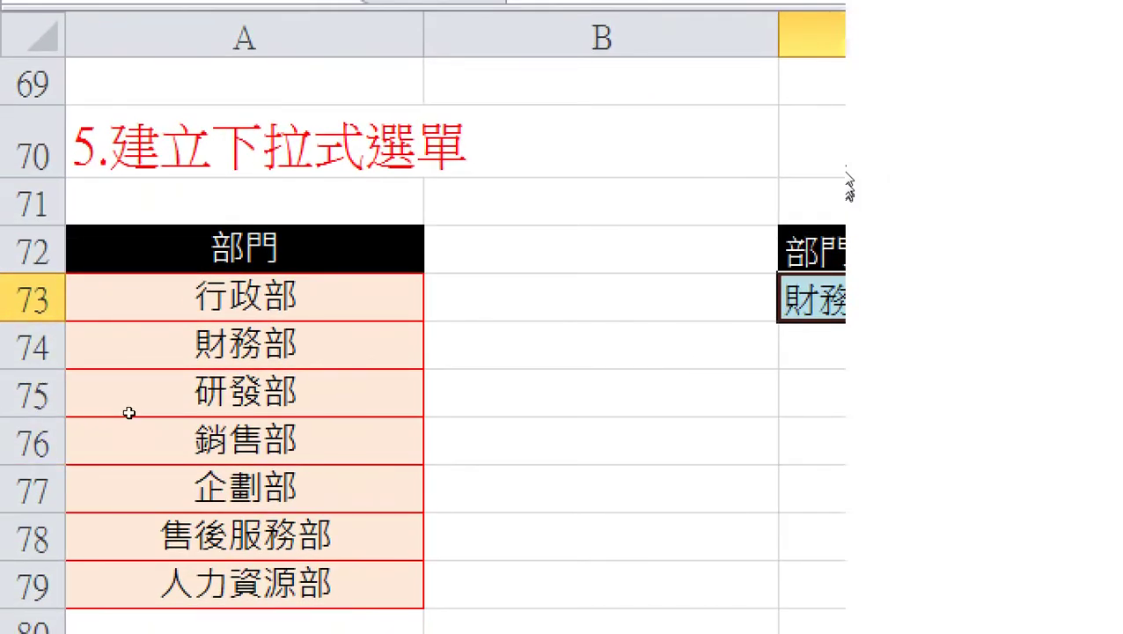
# Compare the department column in A72:A79 with the options offered by C73's drop-down list.
pyautogui.moveTo(167, 198); pyautogui.dragTo(158, 424)
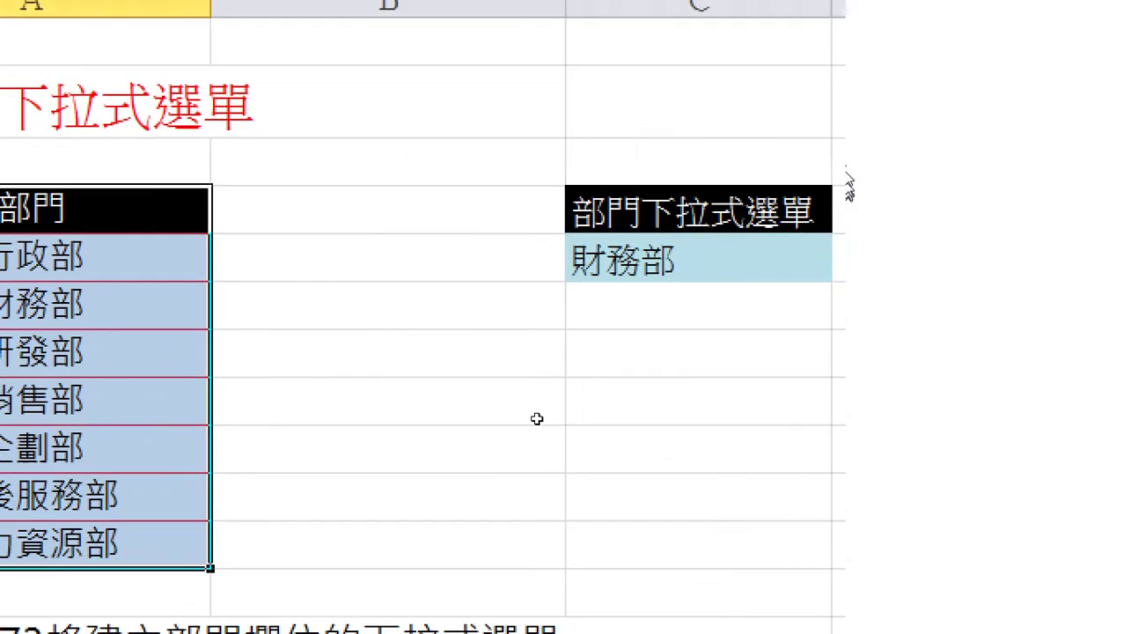
pyautogui.click(828, 263)
pyautogui.hotkey('alt', 'Down')
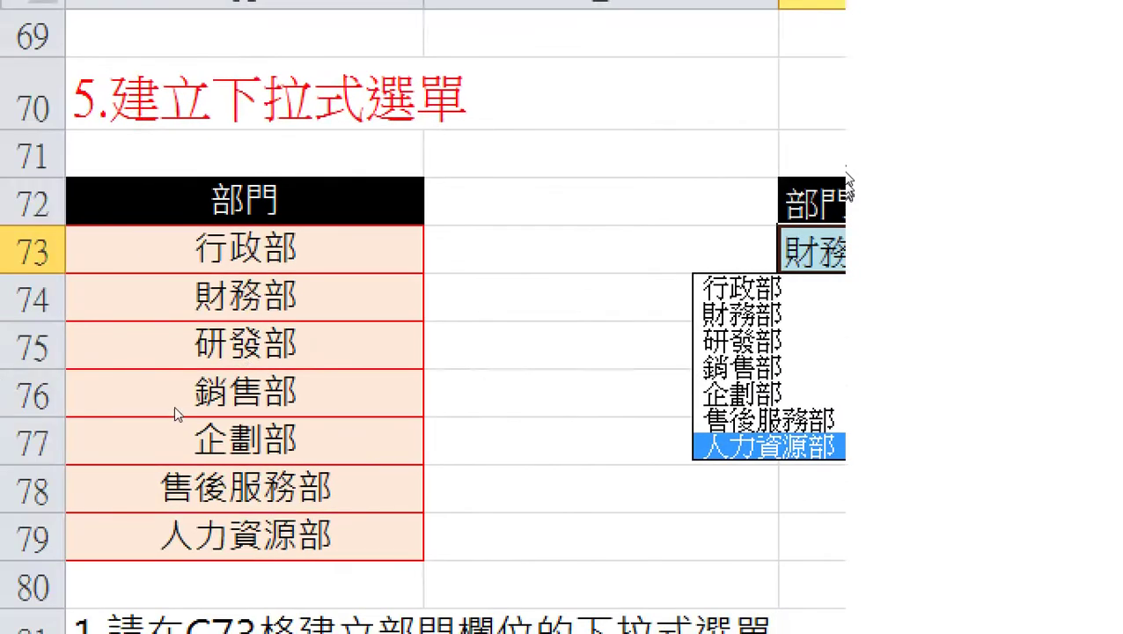
pyautogui.press('Escape')
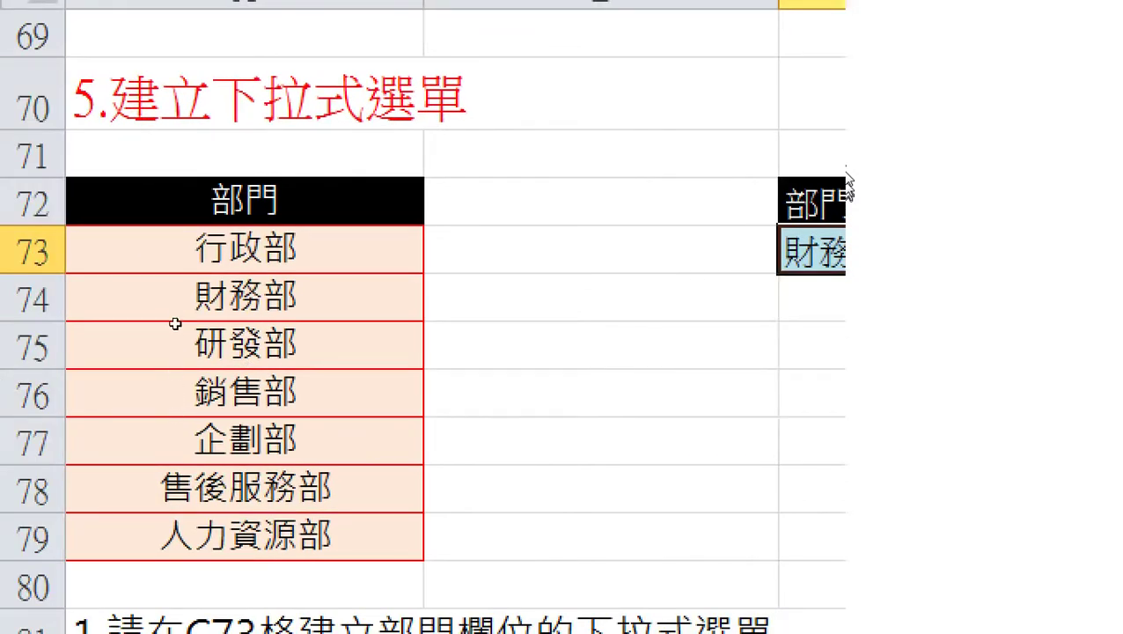
pyautogui.moveTo(64, 283); pyautogui.dragTo(66, 311)
pyautogui.moveTo(167, 295); pyautogui.dragTo(171, 426)
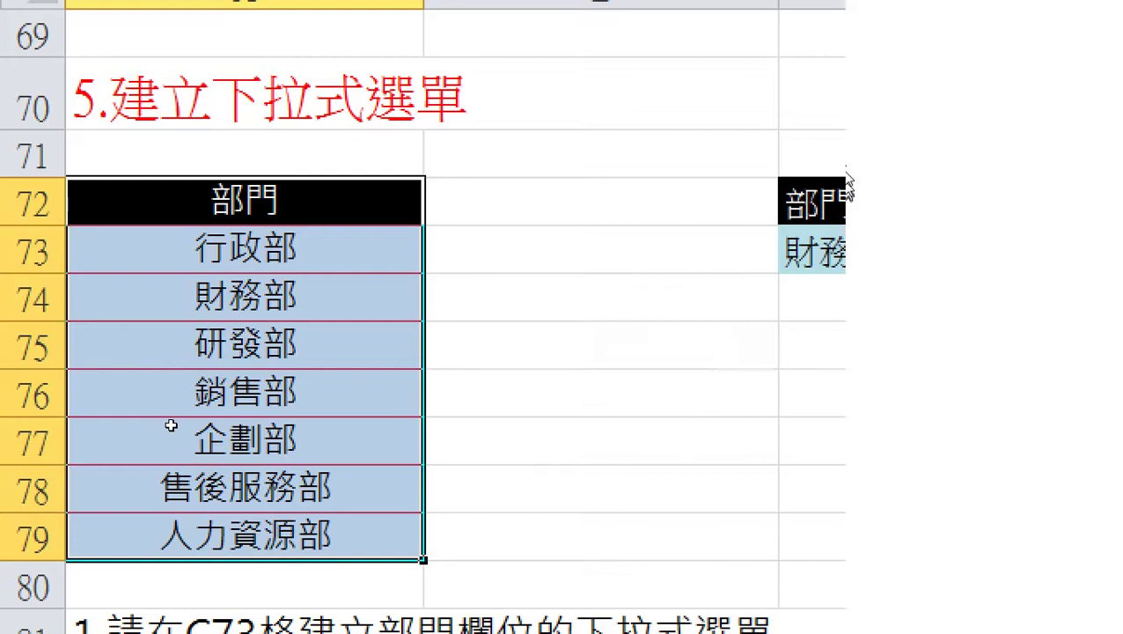
pyautogui.moveTo(181, 271)
pyautogui.mouseDown()
pyautogui.moveTo(315, 426)
pyautogui.moveTo(113, 323)
pyautogui.moveTo(178, 290)
pyautogui.mouseUp()
pyautogui.press('Down')
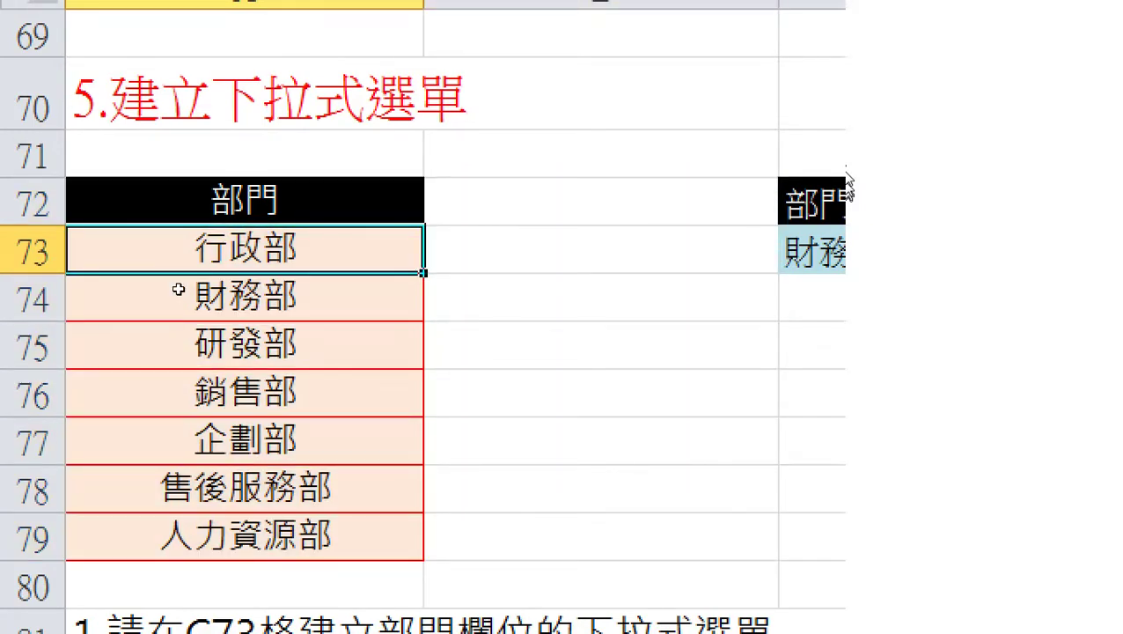
# Check the drop-down list in C73 once more and clear the department entered there.
pyautogui.press('Right')
pyautogui.press('Right')
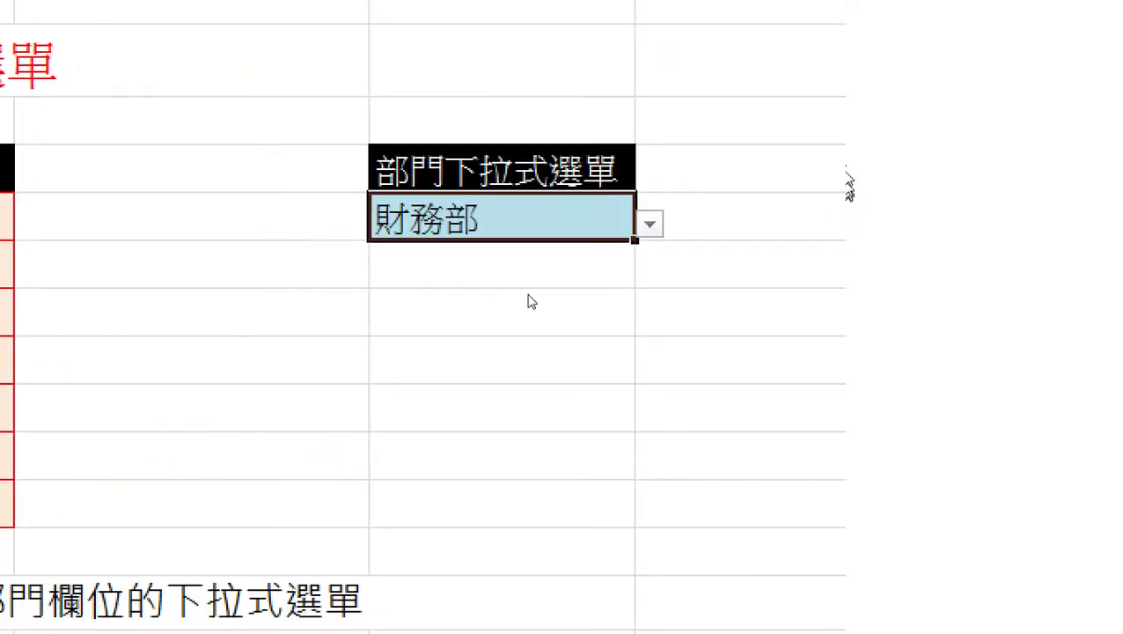
pyautogui.hotkey('alt', 'Down')
pyautogui.press('Escape')
pyautogui.press('Delete')
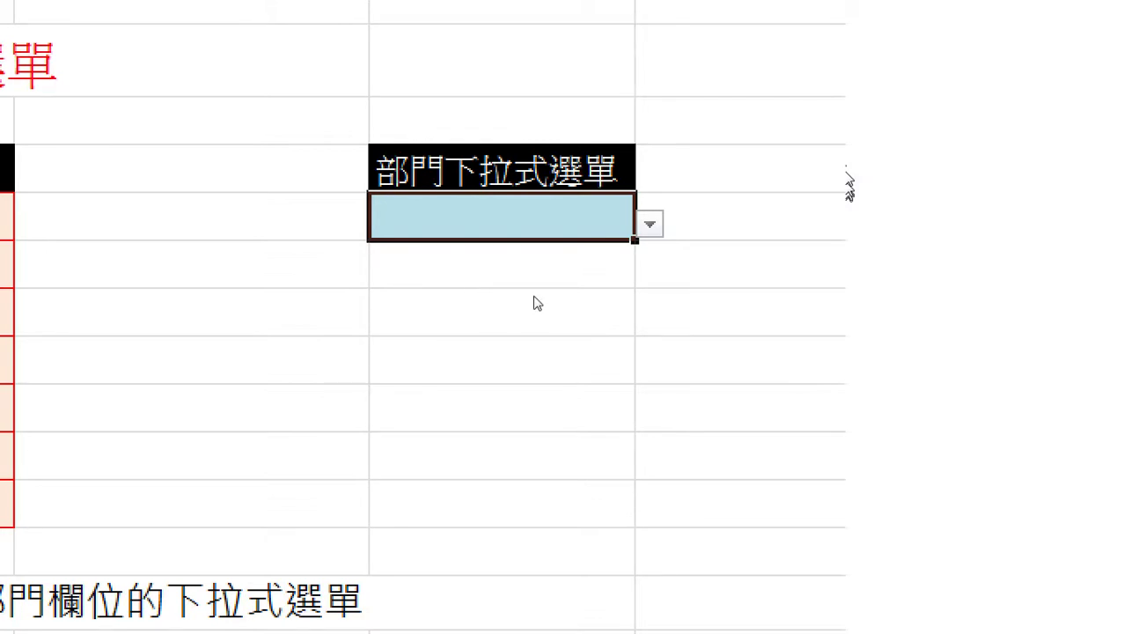
# Choose 企劃部 from C73's drop-down list and clear the cell again.
pyautogui.hotkey('alt', 'Down')
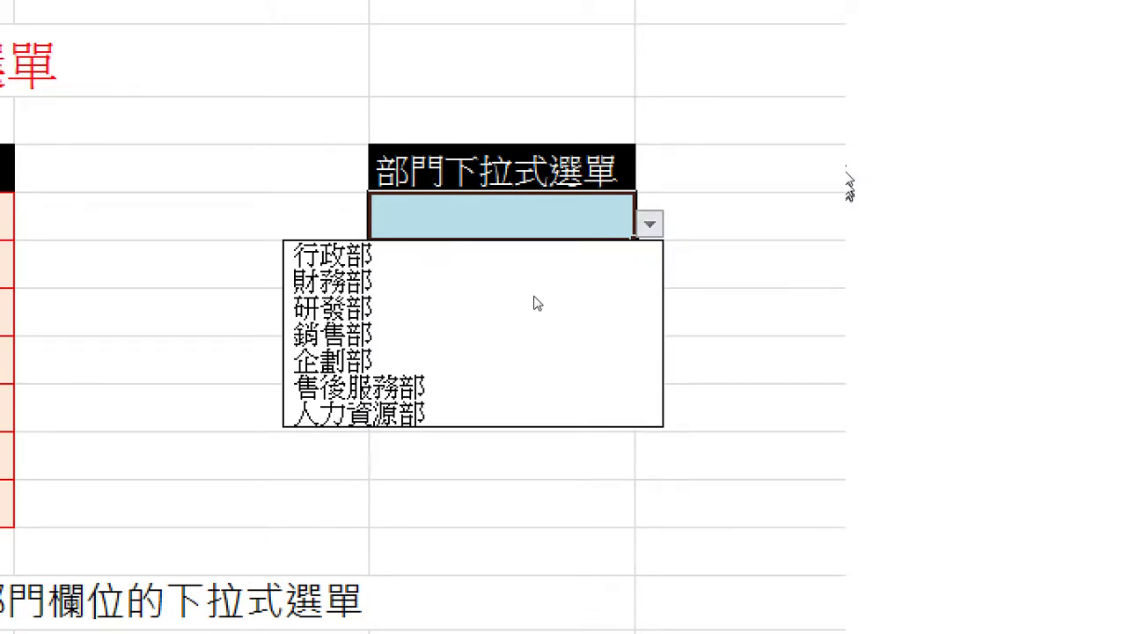
pyautogui.click(451, 365)
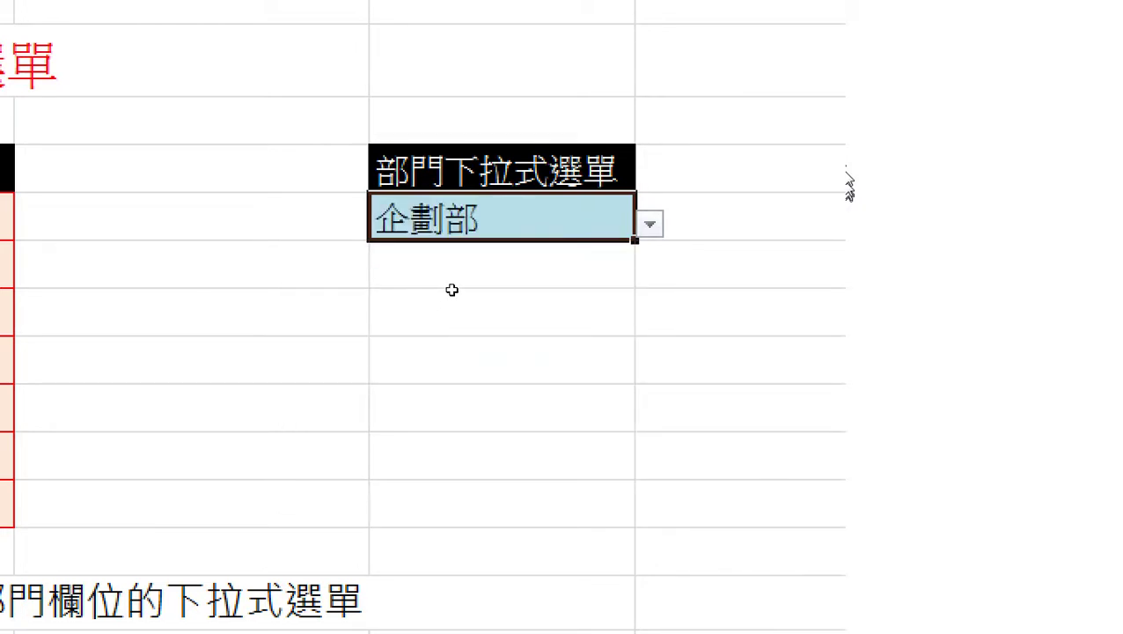
pyautogui.press('Delete')
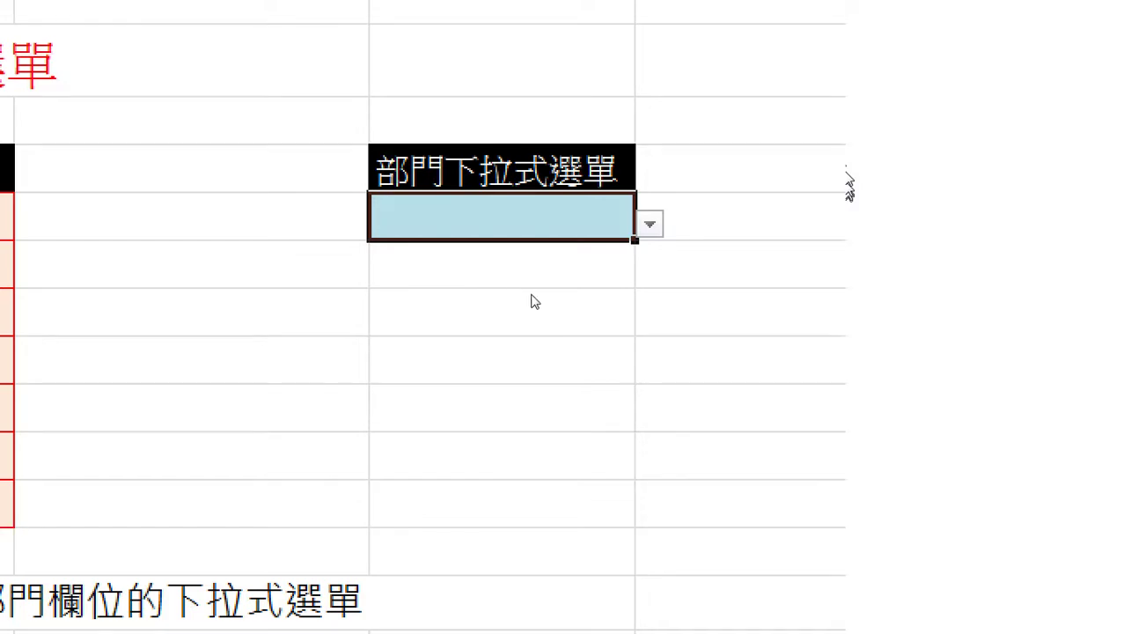
# Open and close the empty cell's drop-down list several times to examine its department options.
pyautogui.hotkey('alt', 'Down')
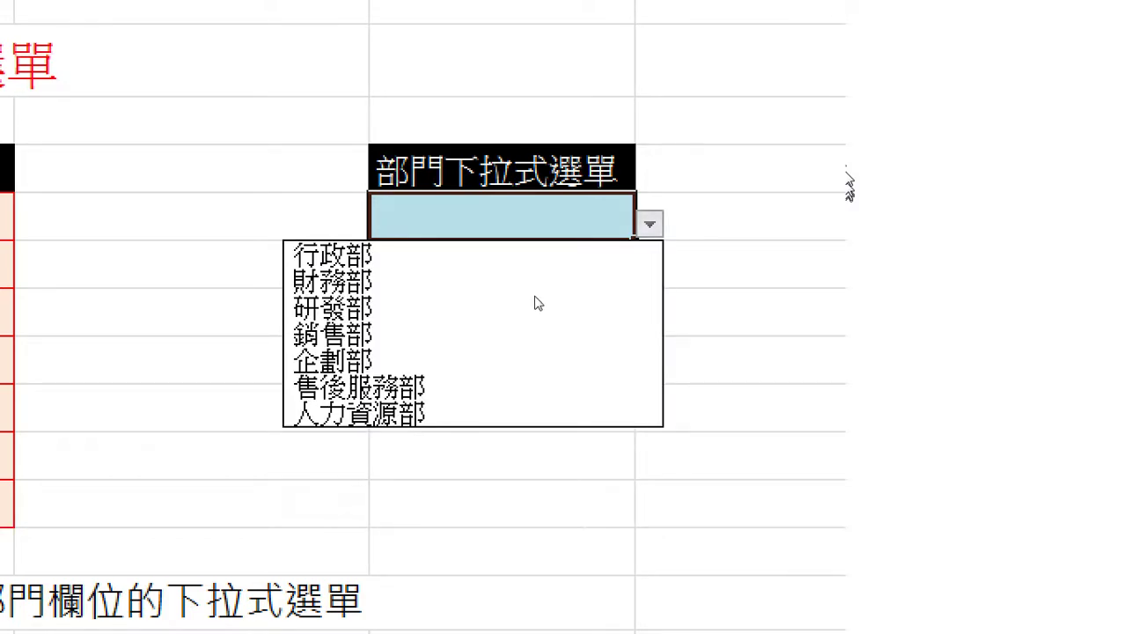
pyautogui.press('Escape')
pyautogui.hotkey('alt', 'Down')
pyautogui.press('Escape')
pyautogui.hotkey('alt', 'Down')
pyautogui.press('Escape')
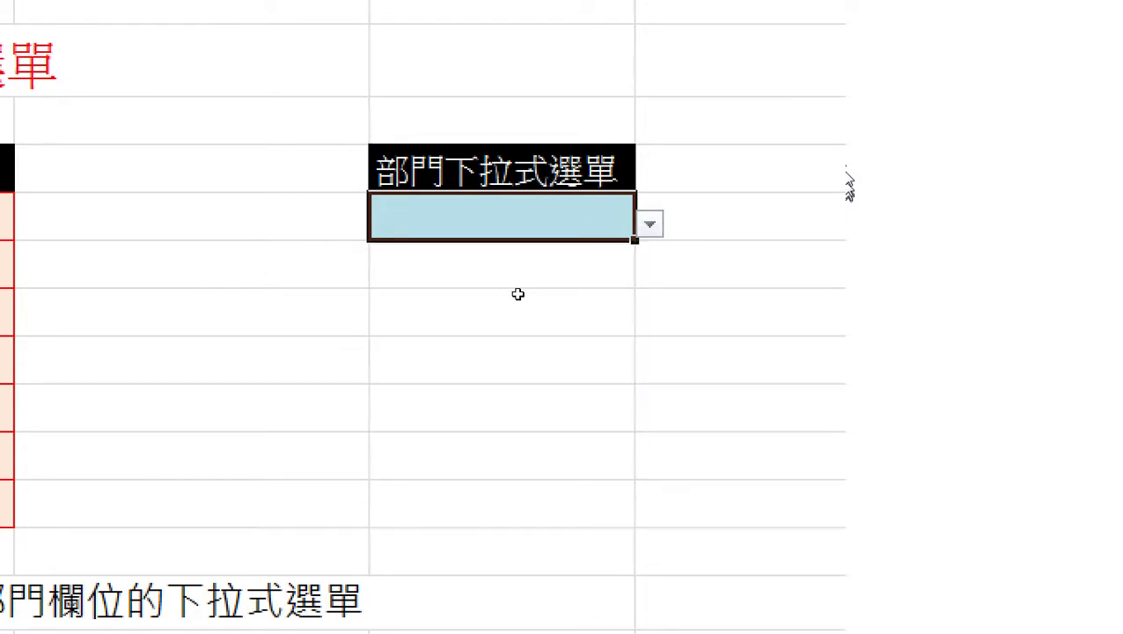
pyautogui.hotkey('alt', 'Down')
pyautogui.press('Escape')
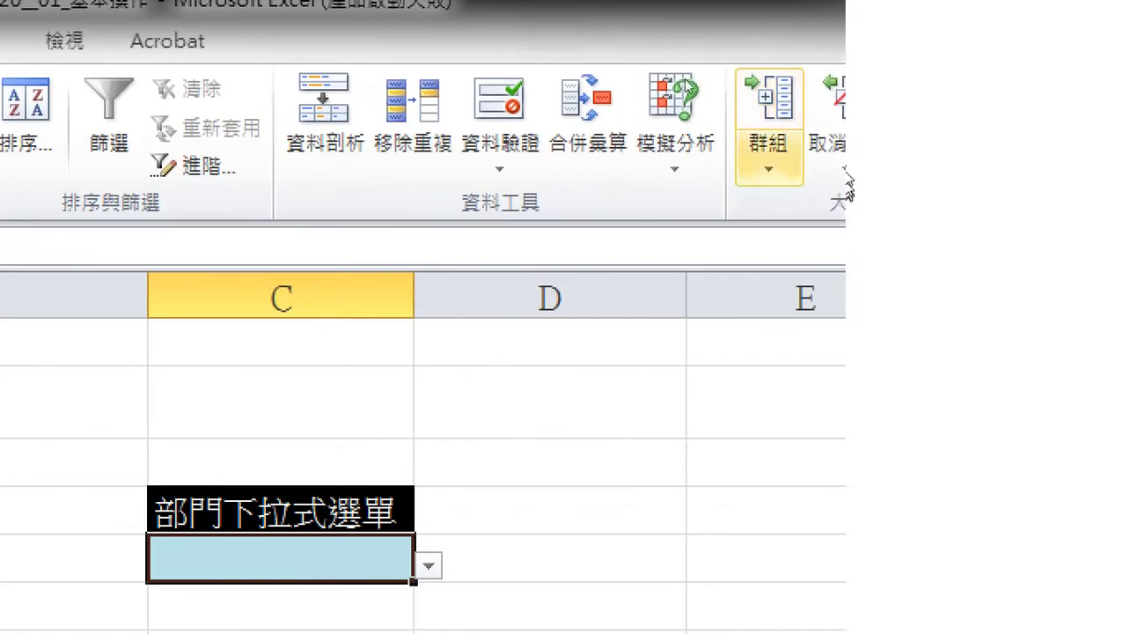
# Clear all data validation settings from C73 and check that cell's drop-down list.
pyautogui.click(744, 163)
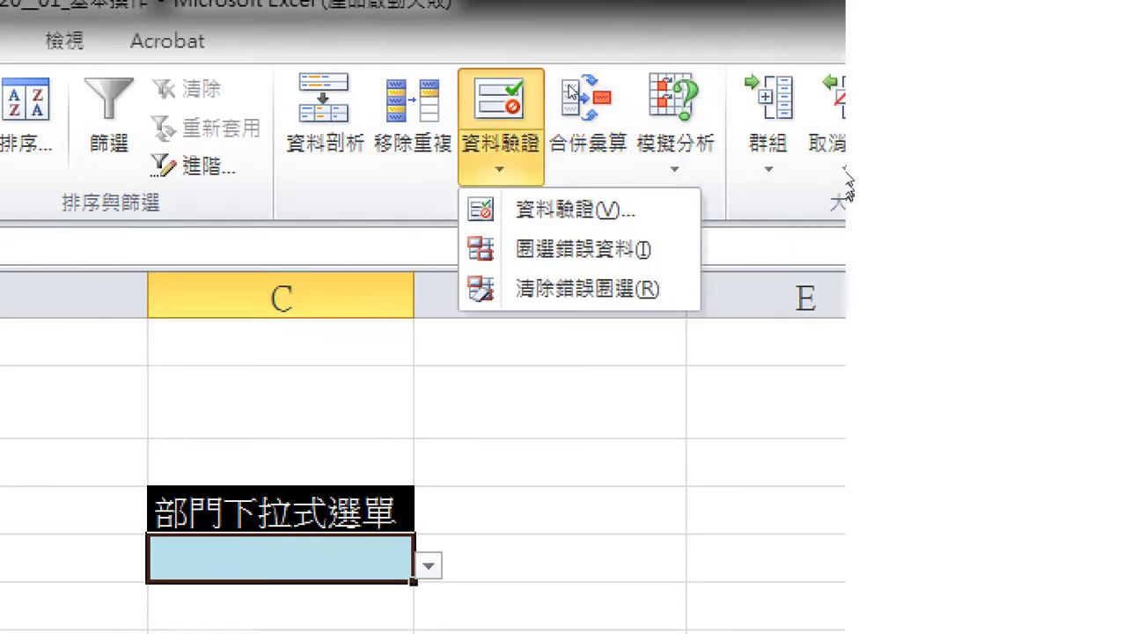
pyautogui.press('Down')
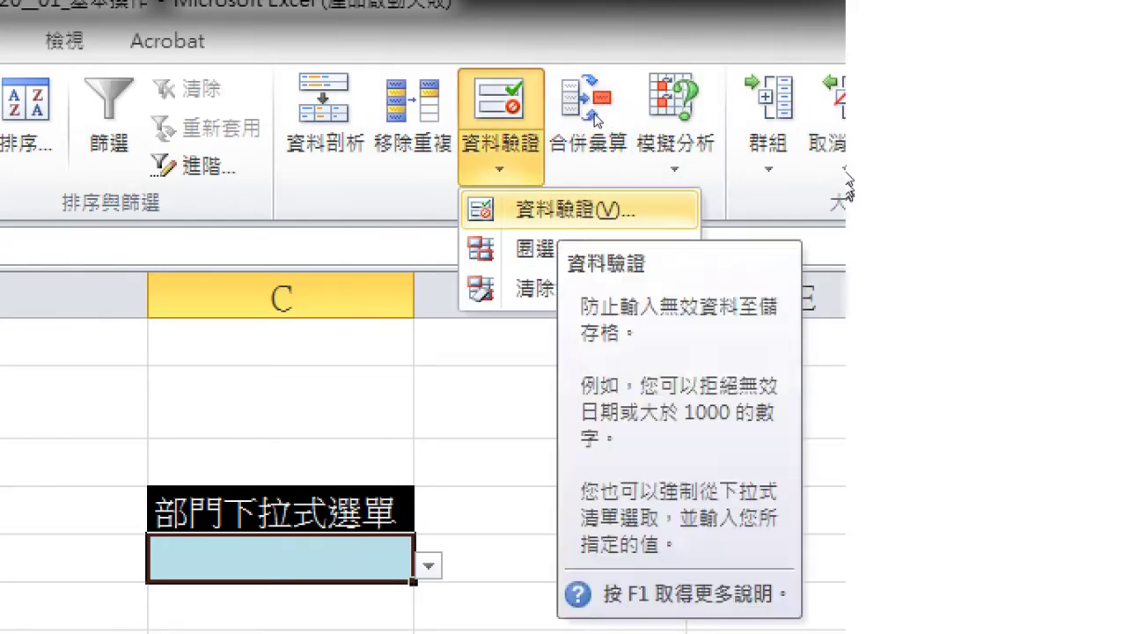
pyautogui.press('Return')
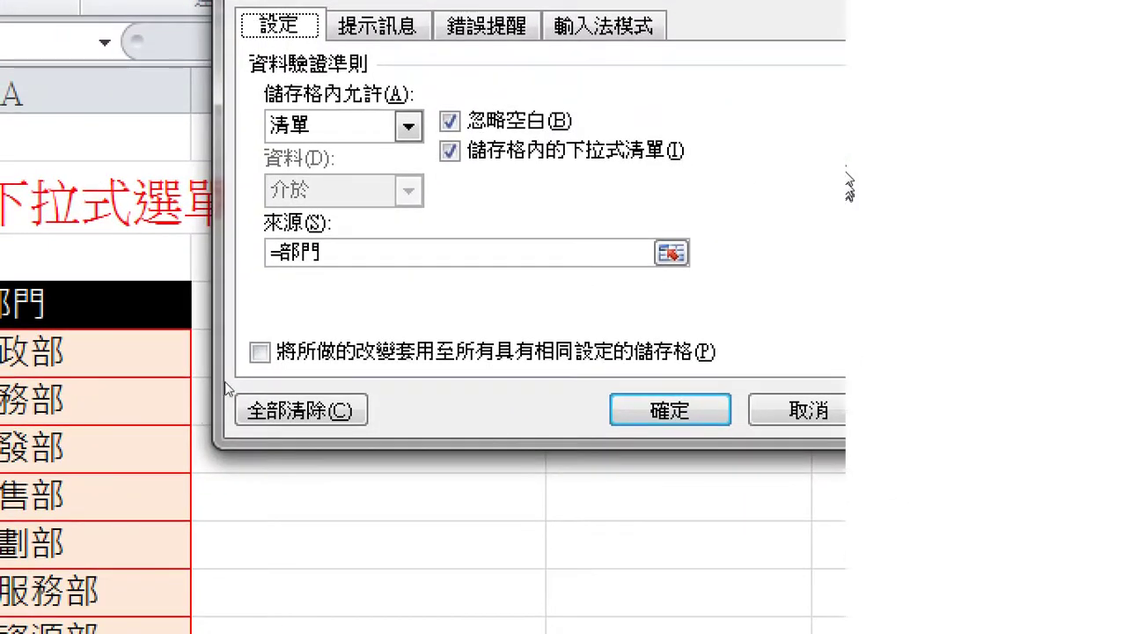
pyautogui.press('Tab')
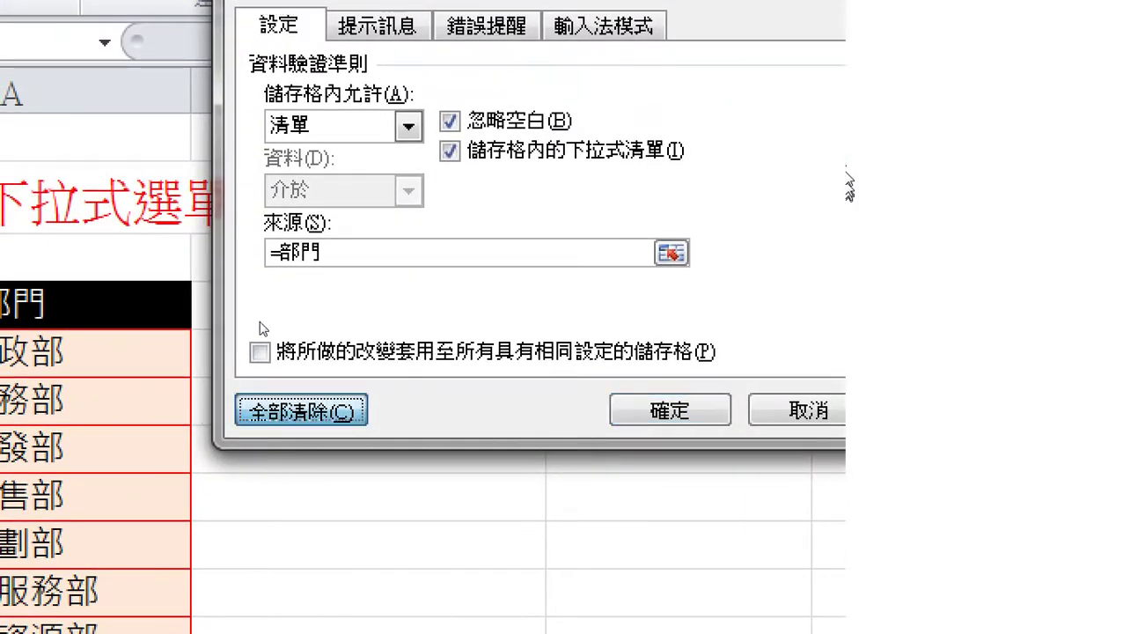
pyautogui.press('space')
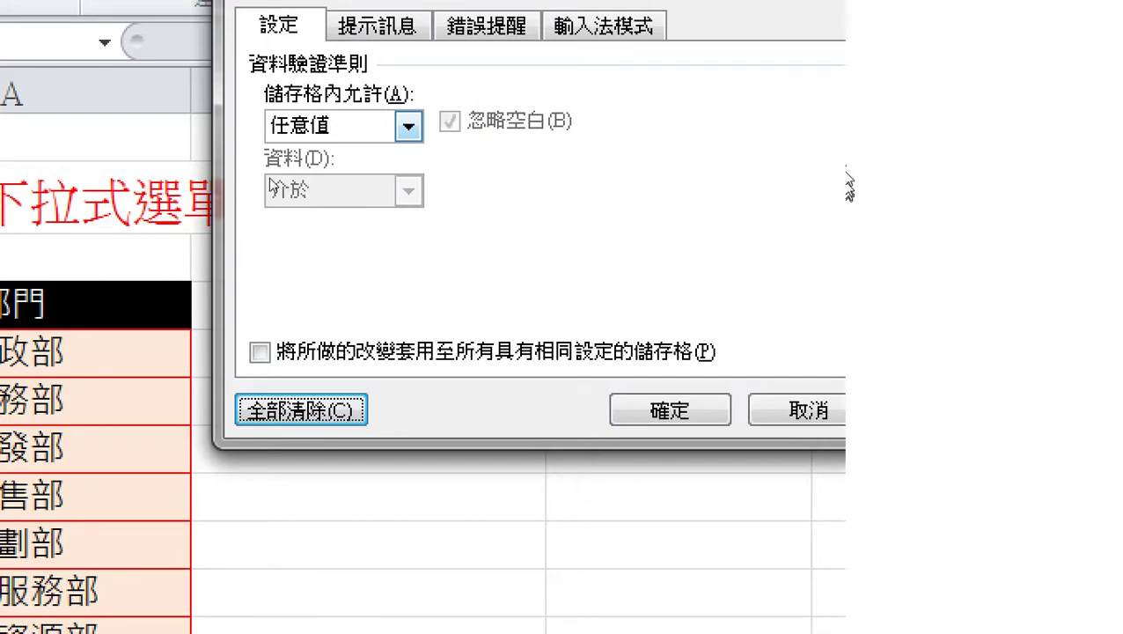
pyautogui.press('Return')
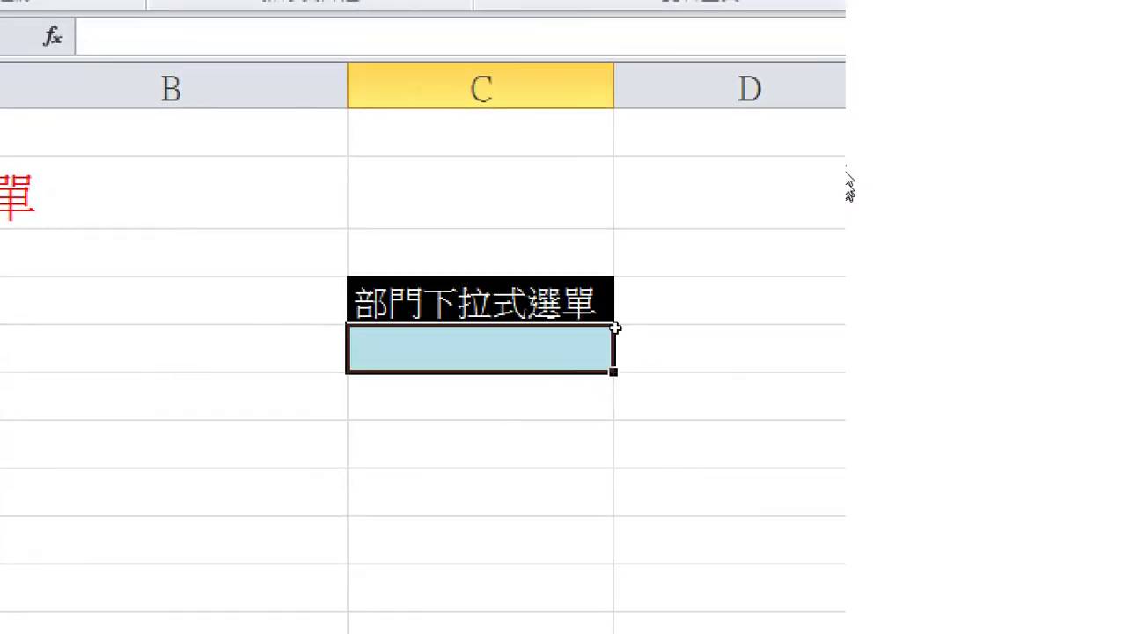
pyautogui.press('Down')
pyautogui.press('Up')
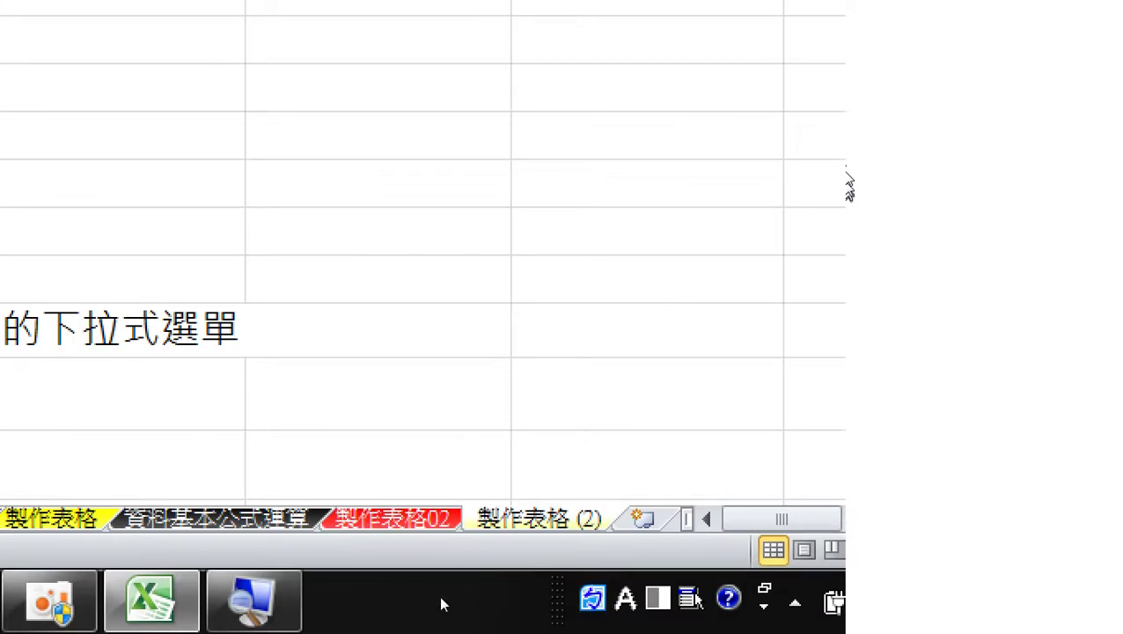
# Switch to the 資料基本公式運算 worksheet and review the first student's subject scores in B4:E4.
pyautogui.hotkey('ctrl', 'pageup')
pyautogui.hotkey('ctrl', 'pageup')
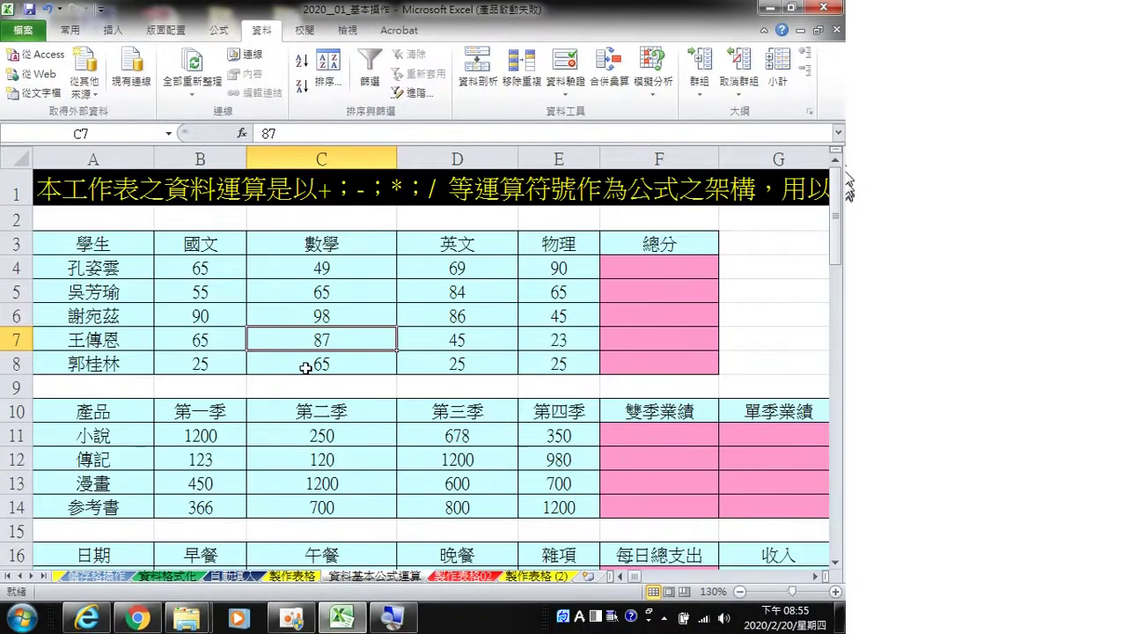
pyautogui.click(664, 272)
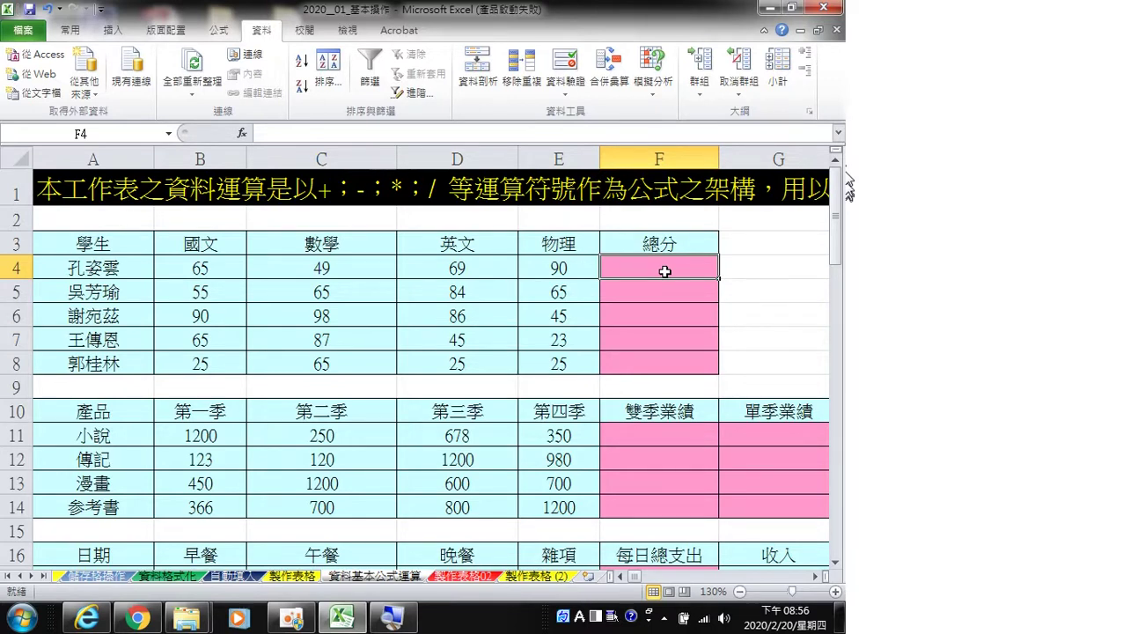
pyautogui.click(219, 268)
pyautogui.click(310, 271)
pyautogui.click(434, 267)
pyautogui.click(560, 266)
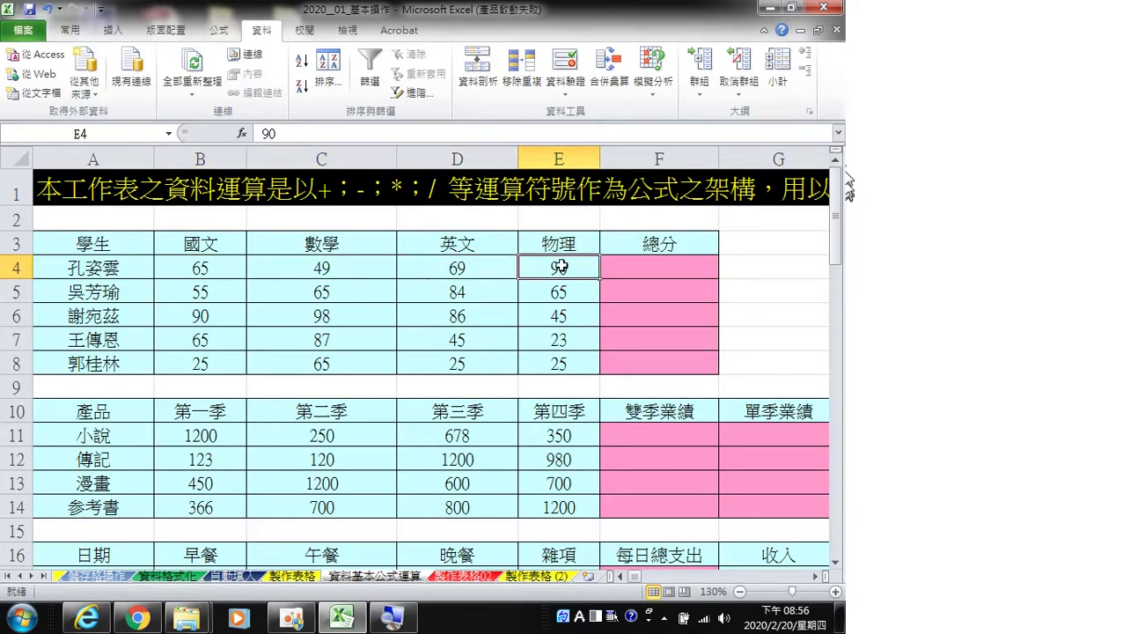
# Calculate the first student's 總分 in F4 with =B4+C4+D4+E4 and fill the formula down through F8.
pyautogui.click(661, 269)
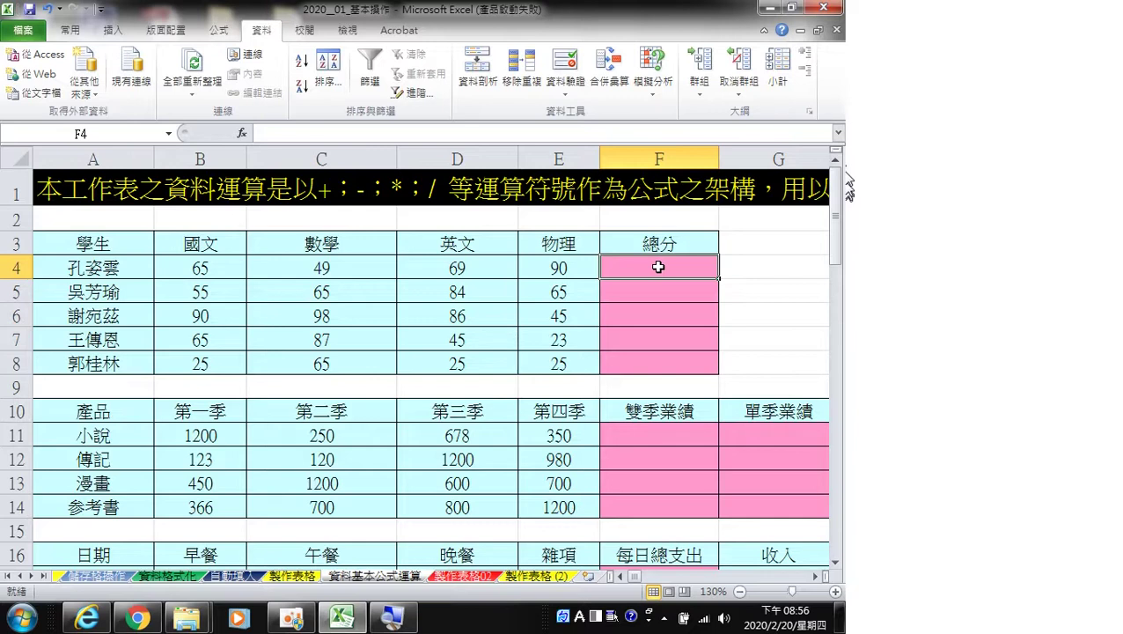
pyautogui.write('=')
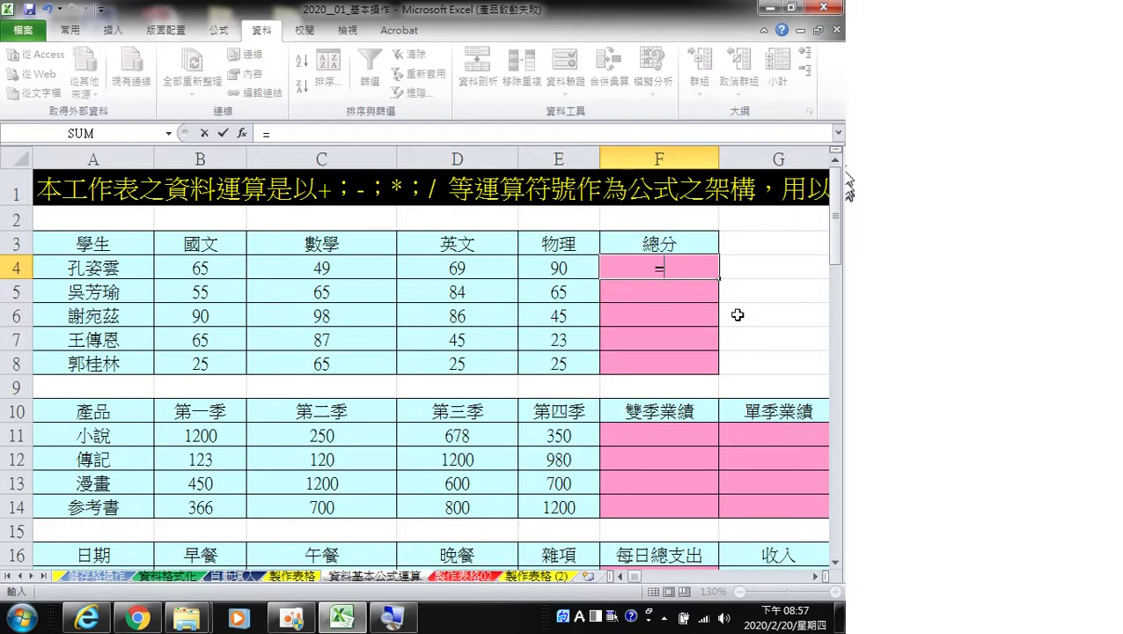
pyautogui.write('65')
pyautogui.press('BackSpace')
pyautogui.press('BackSpace')
pyautogui.click(213, 270)
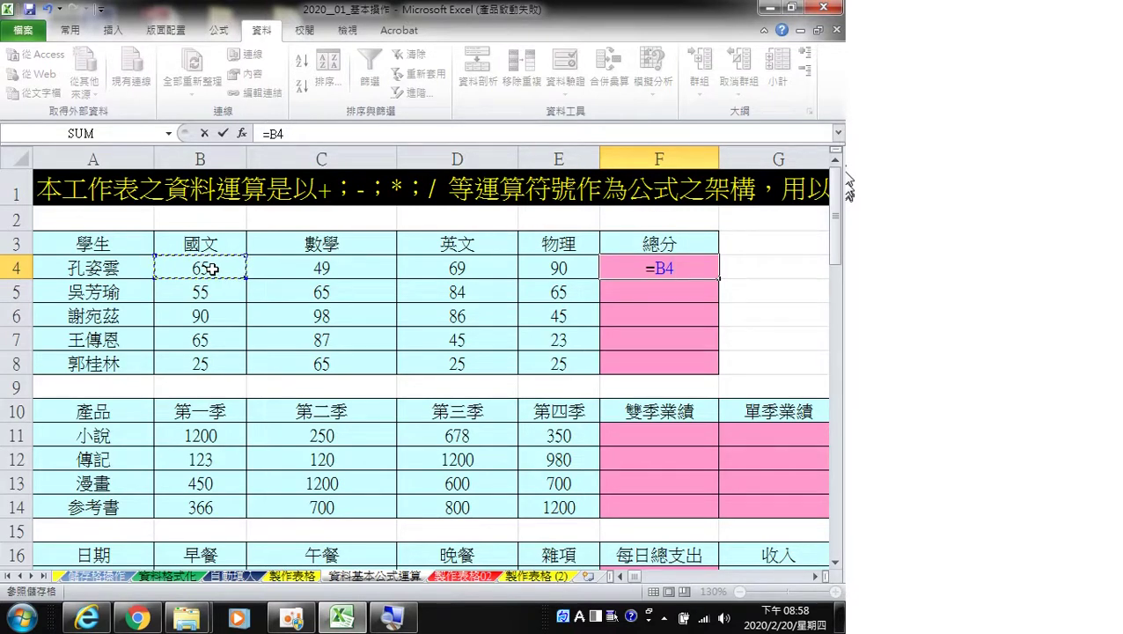
pyautogui.write('+')
pyautogui.press('BackSpace')
pyautogui.write('+')
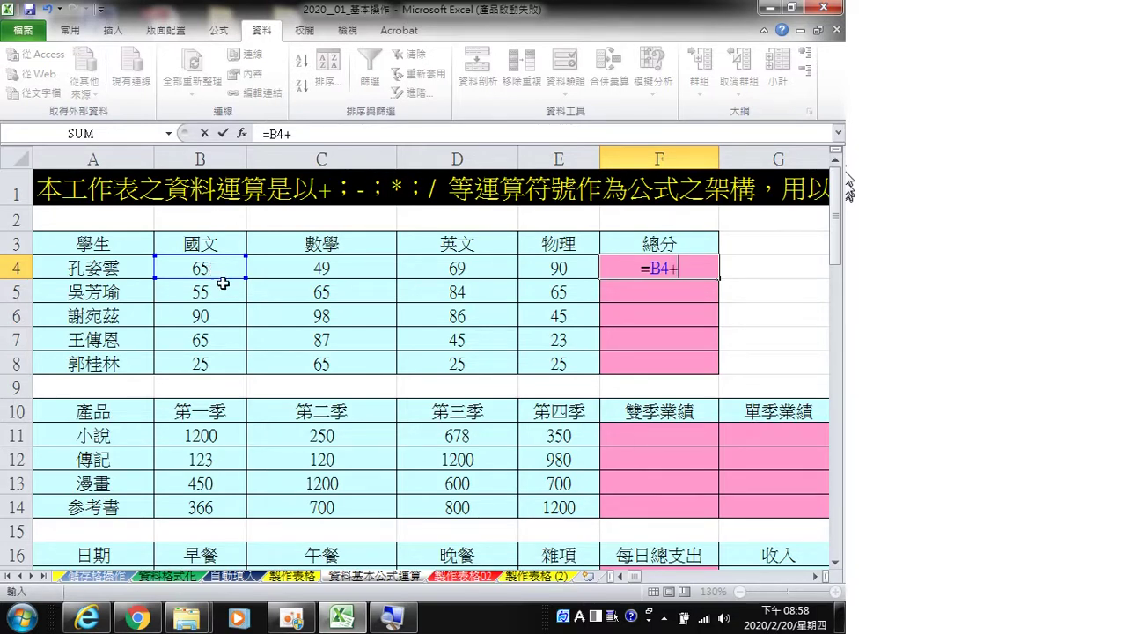
pyautogui.click(335, 267)
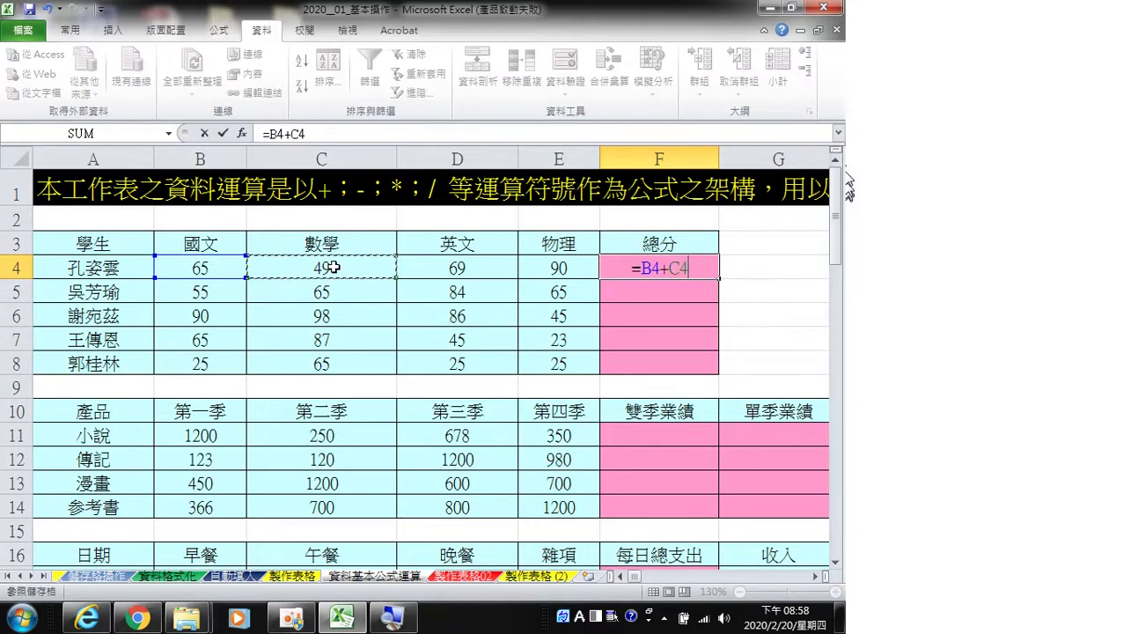
pyautogui.write('+')
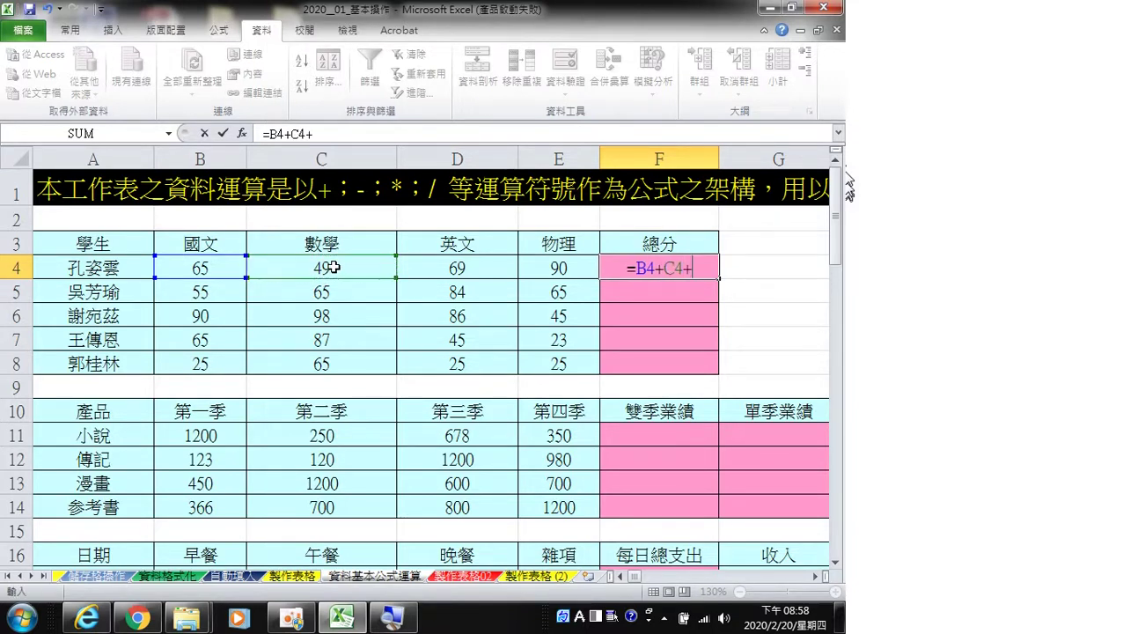
pyautogui.click(452, 270)
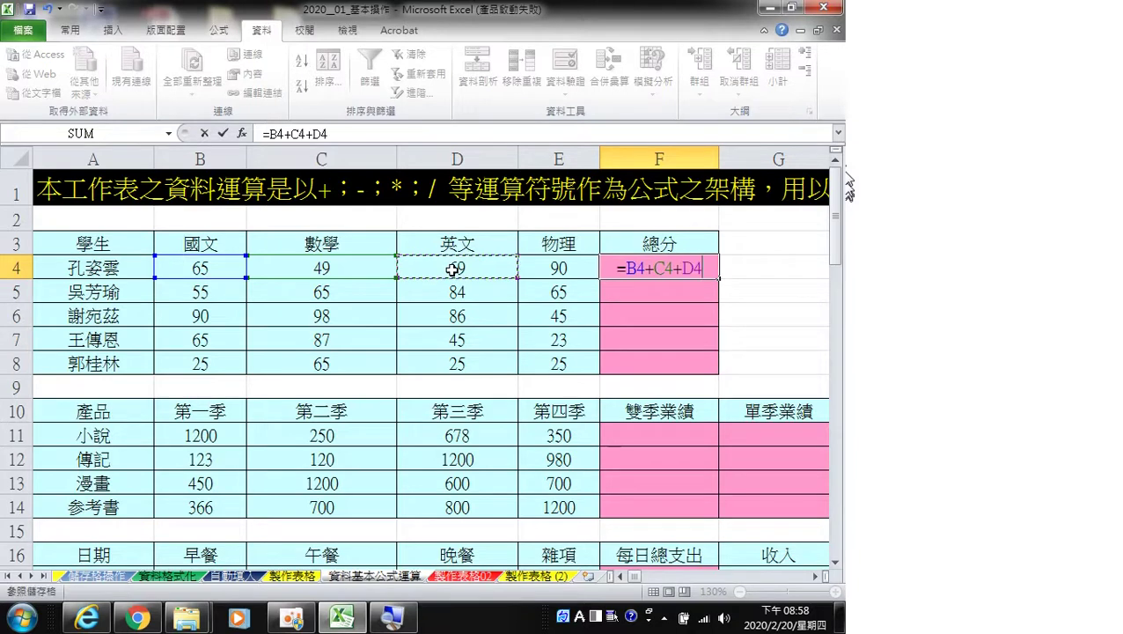
pyautogui.write('+')
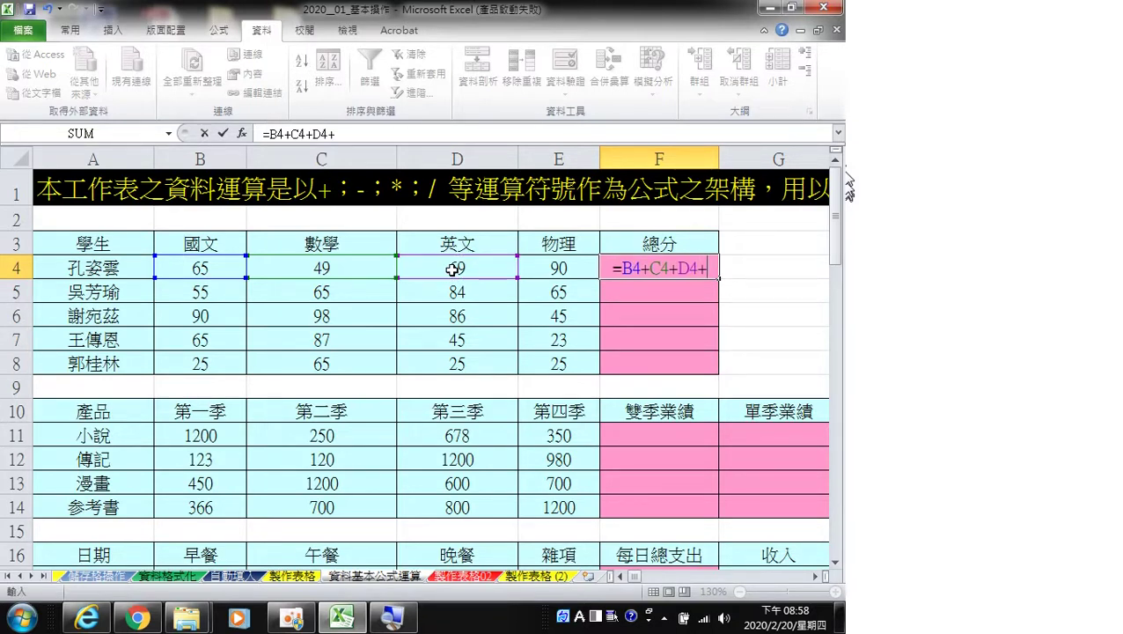
pyautogui.click(559, 268)
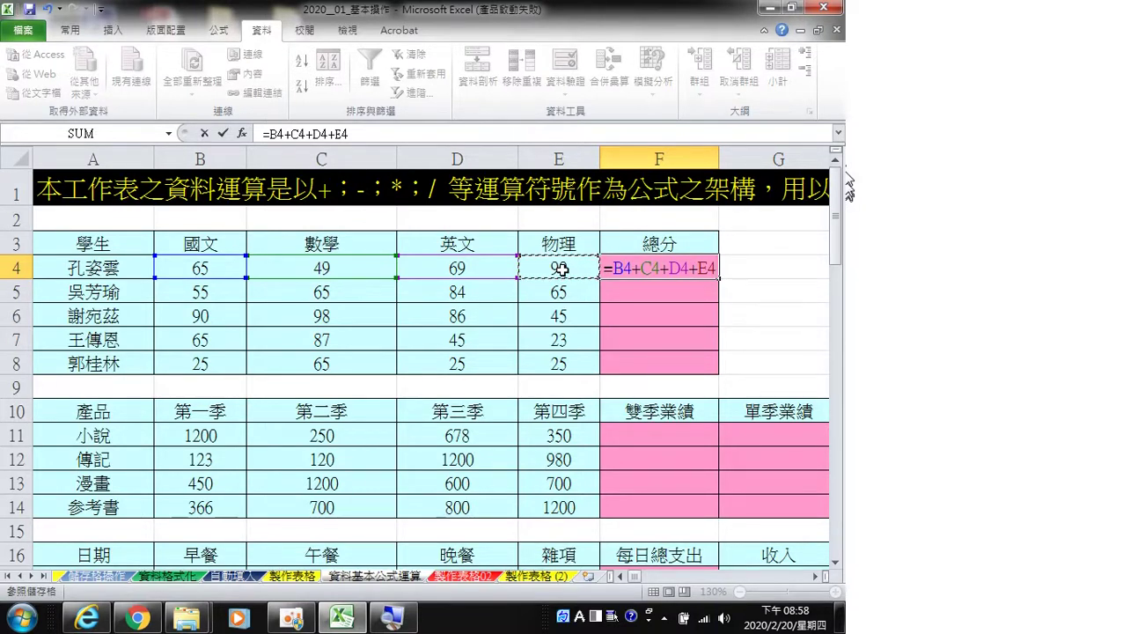
pyautogui.press('Return')
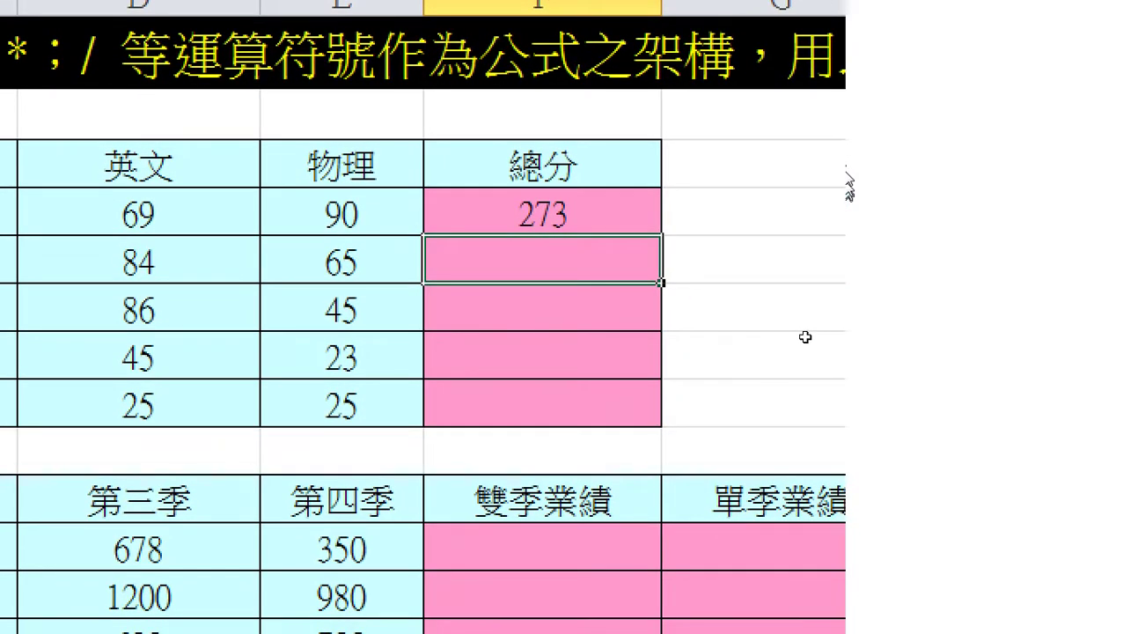
pyautogui.press('Up')
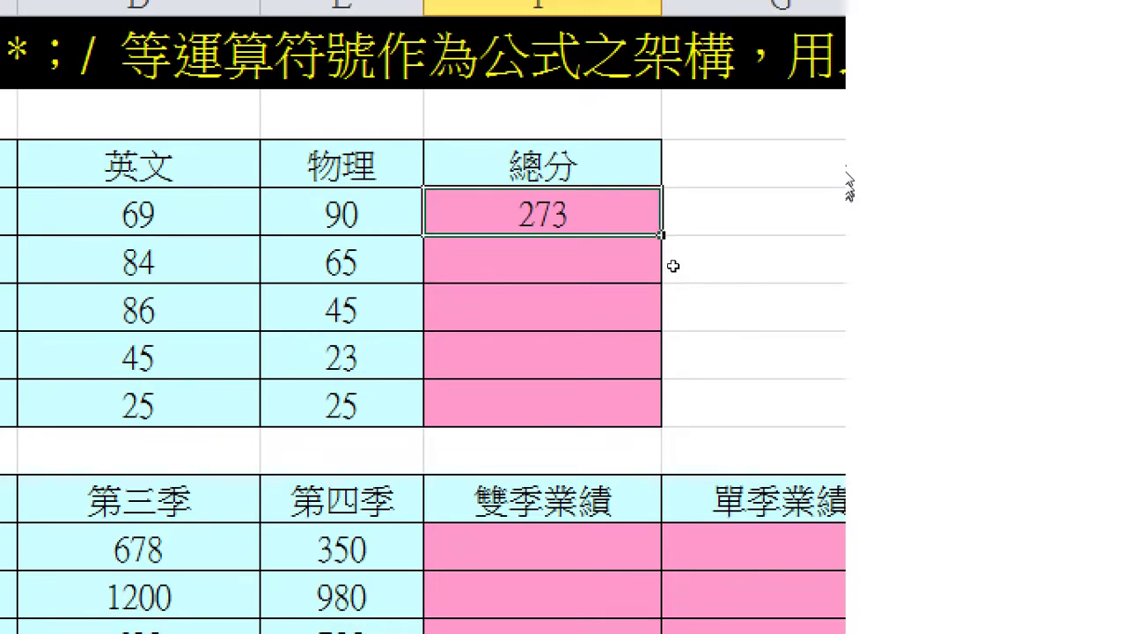
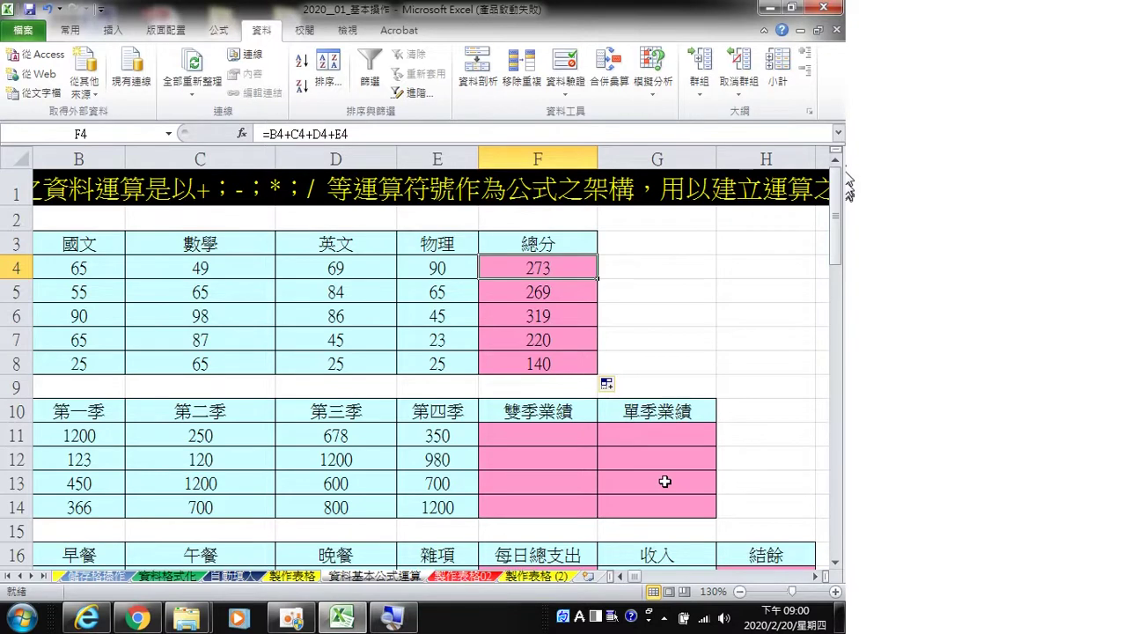
# Calculate 雙季業績 in F11 with =C11+E11 and fill the formula down through F14.
pyautogui.scroll(-1, 664, 481)
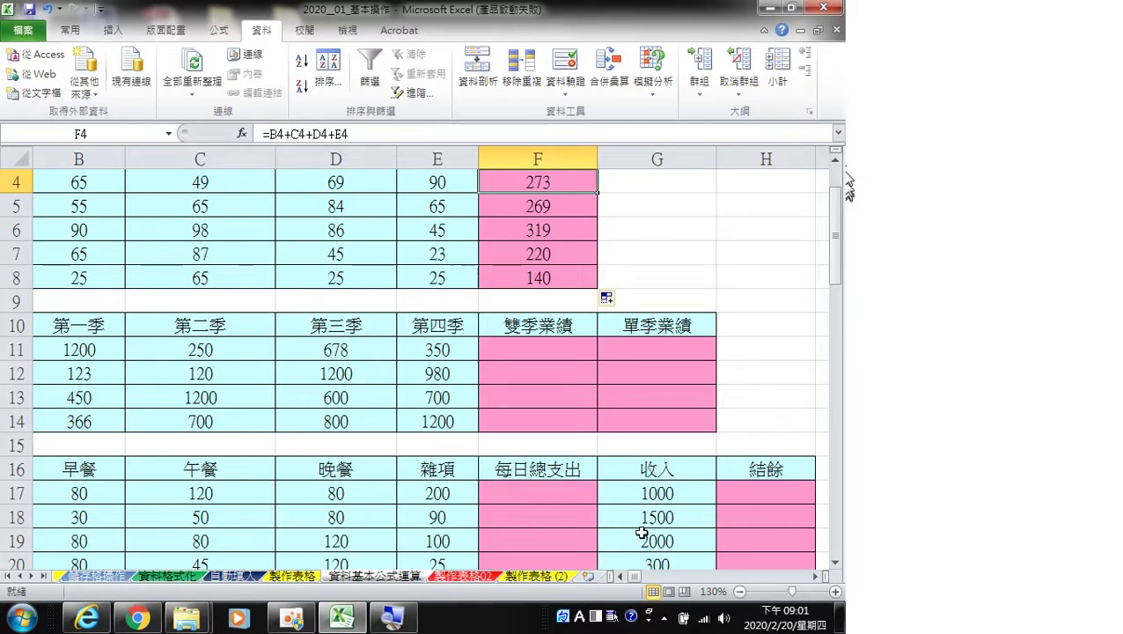
pyautogui.click(537, 347)
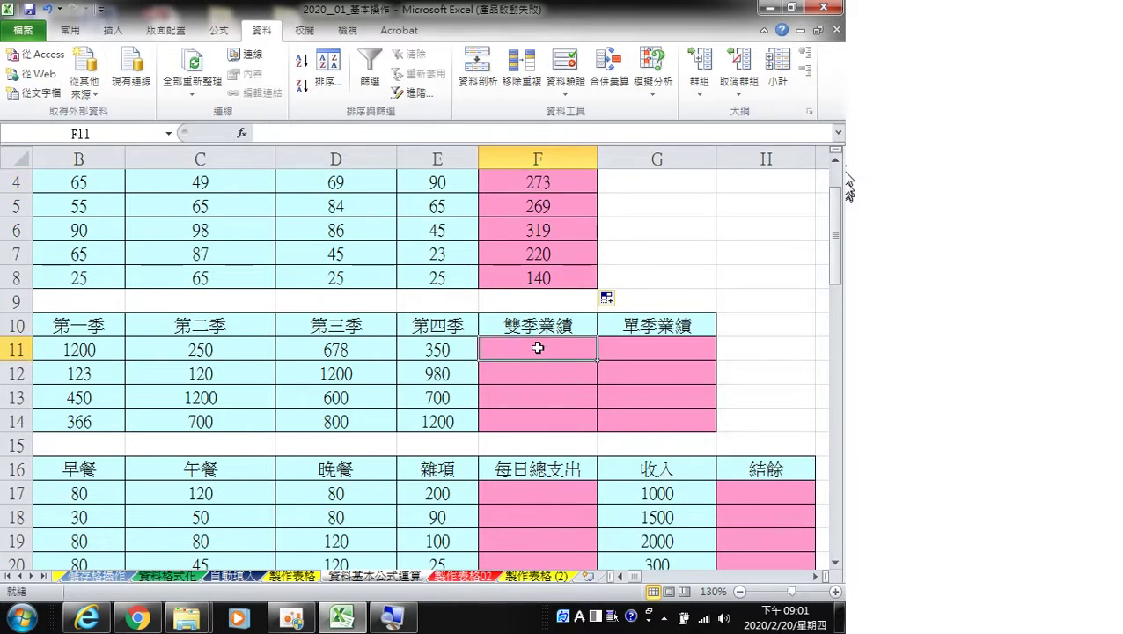
pyautogui.write('=')
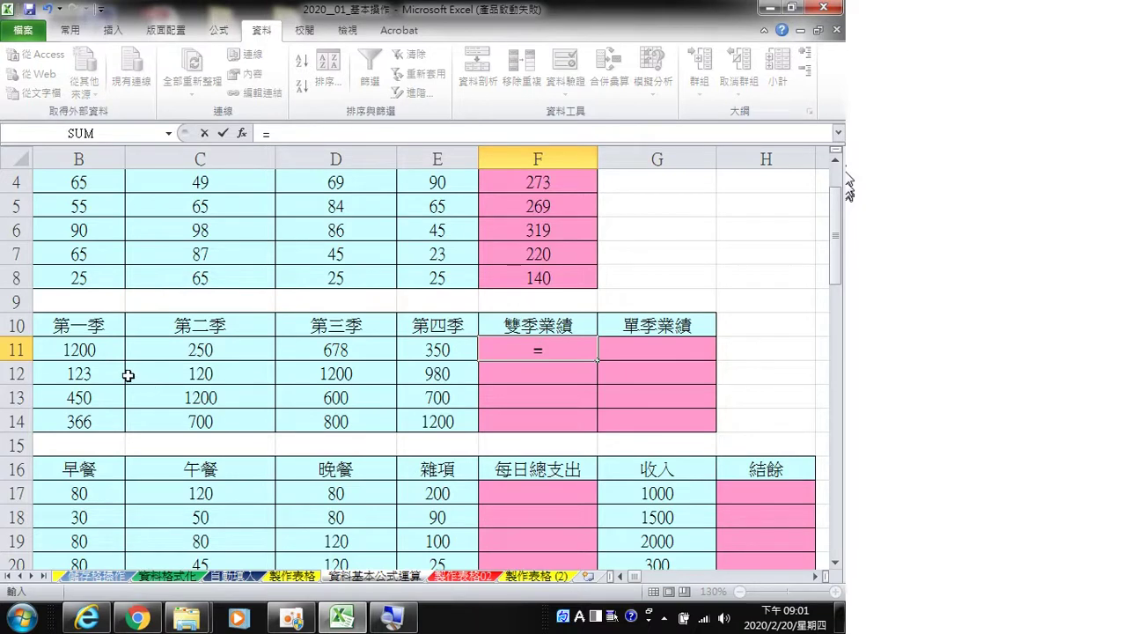
pyautogui.click(203, 350)
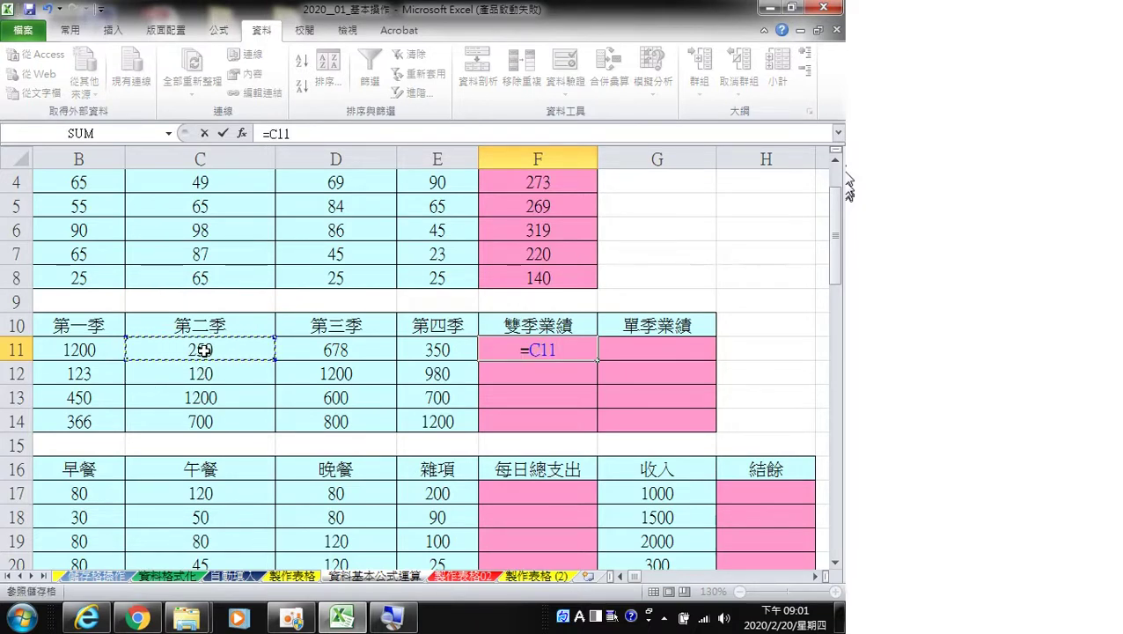
pyautogui.write('+')
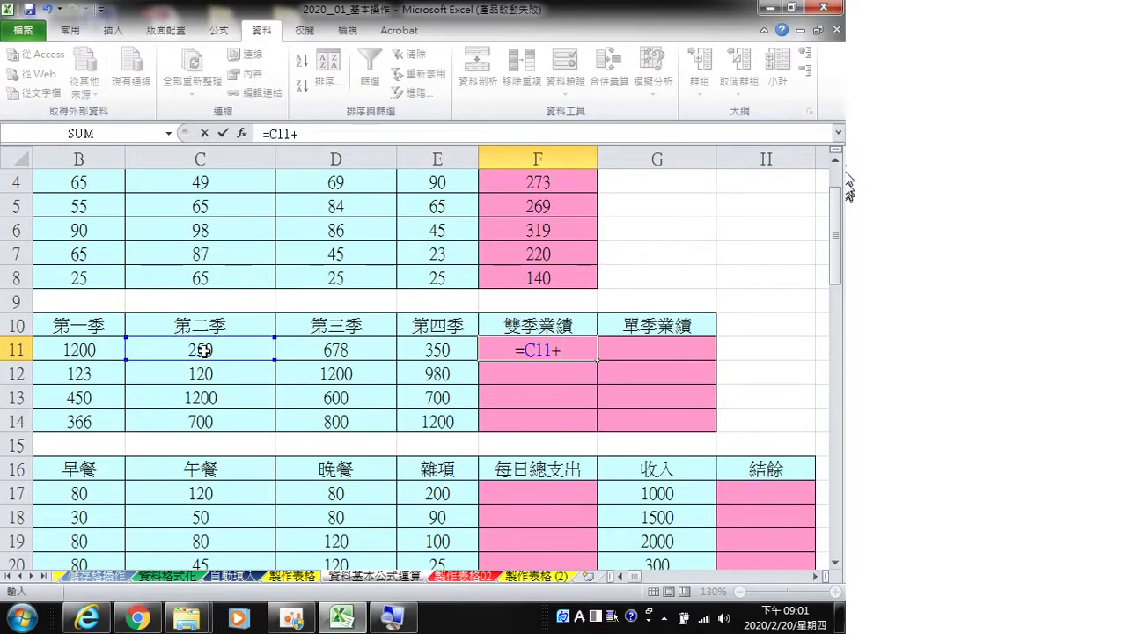
pyautogui.click(417, 350)
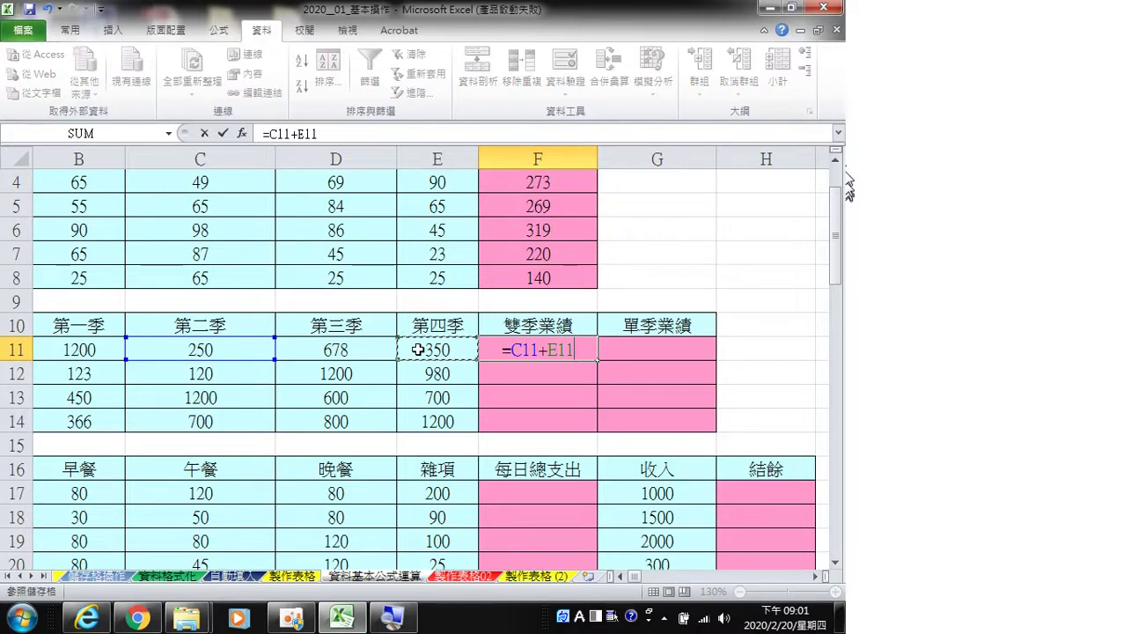
pyautogui.press('Return')
pyautogui.click(567, 348)
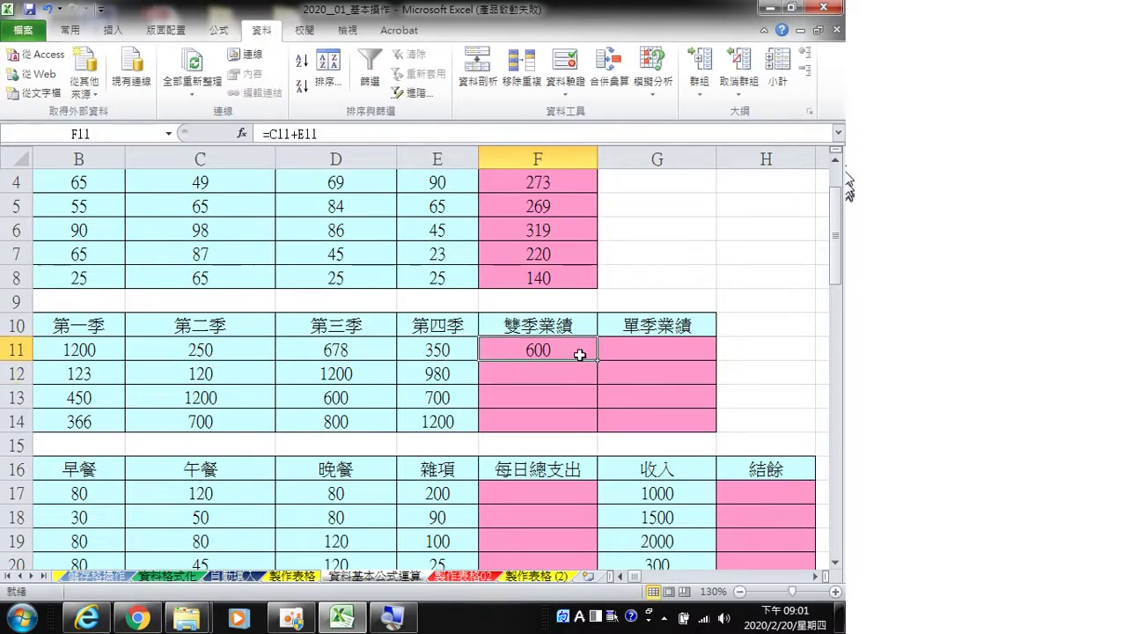
pyautogui.doubleClick(597, 360)
# Calculate 單季業績 in G11 with =B11+D11, fill the formula down through G14 and check the last cell's formula.
pyautogui.click(647, 349)
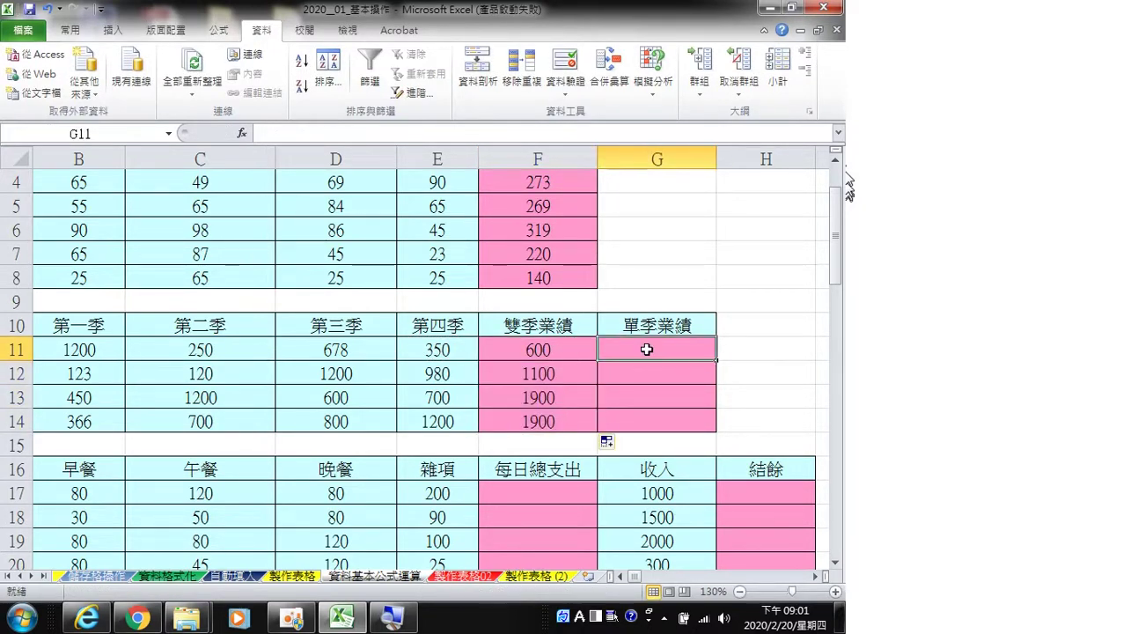
pyautogui.write('=')
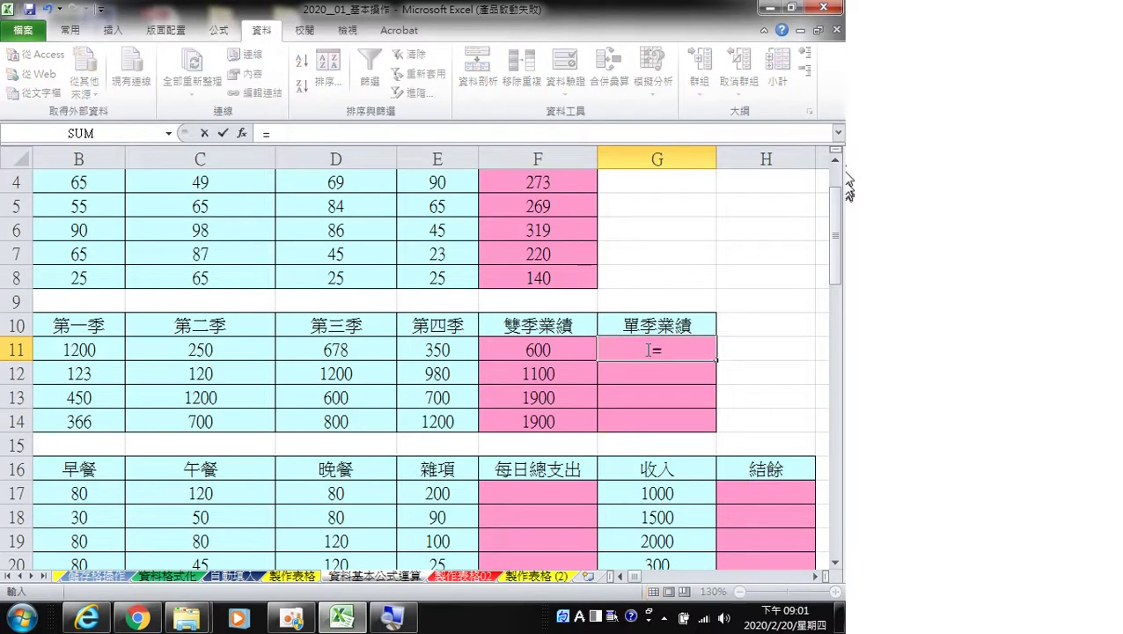
pyautogui.click(94, 349)
pyautogui.write('+')
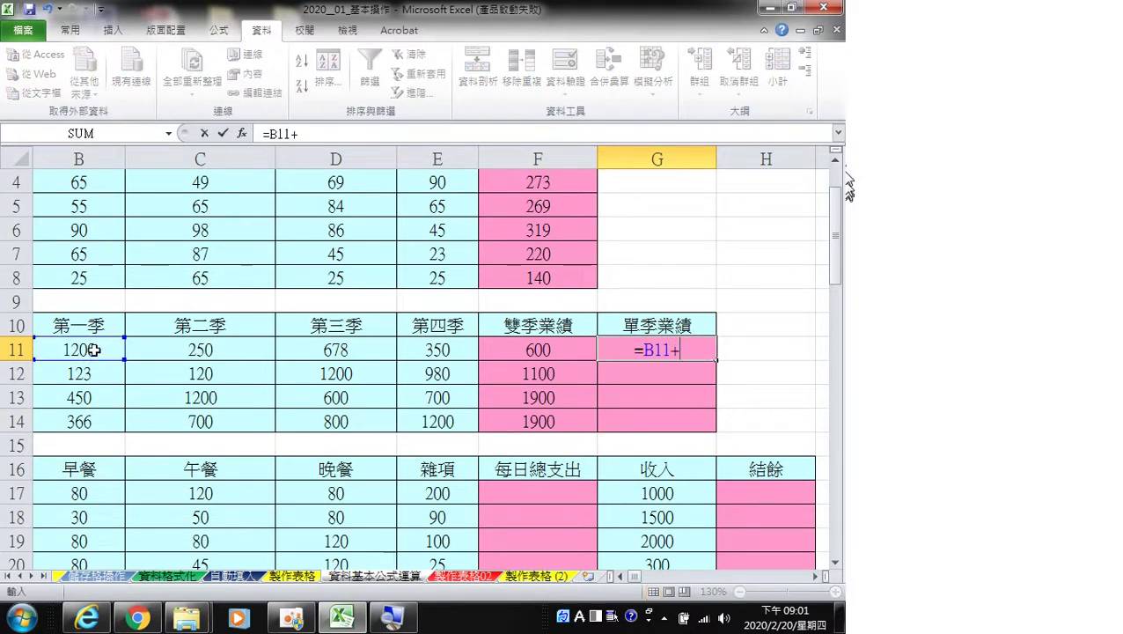
pyautogui.click(324, 350)
pyautogui.press('Return')
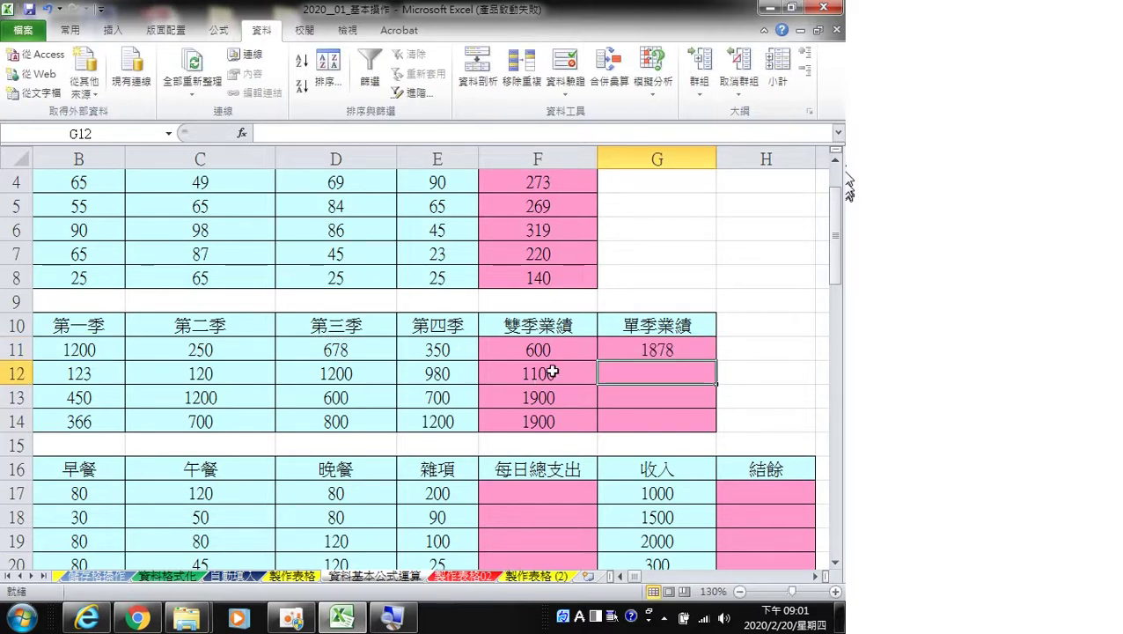
pyautogui.click(685, 343)
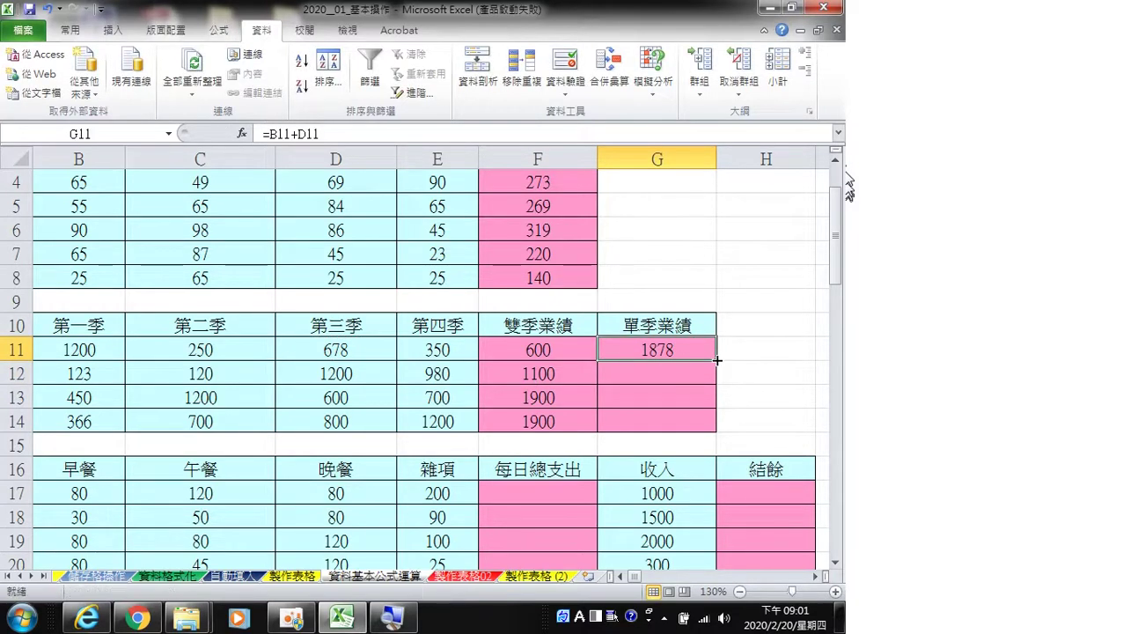
pyautogui.doubleClick(714, 361)
pyautogui.click(681, 420)
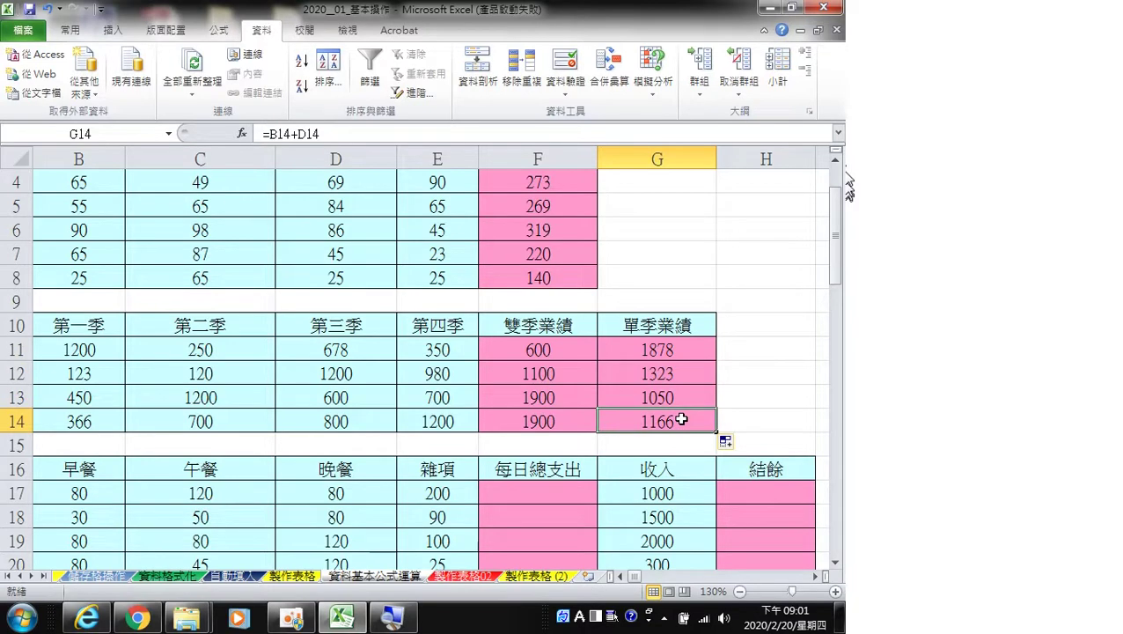
# Calculate SUN's 每日總支出 in F17 with the formula =B17+C17+D17+E17.
pyautogui.scroll(-2, 686, 426)
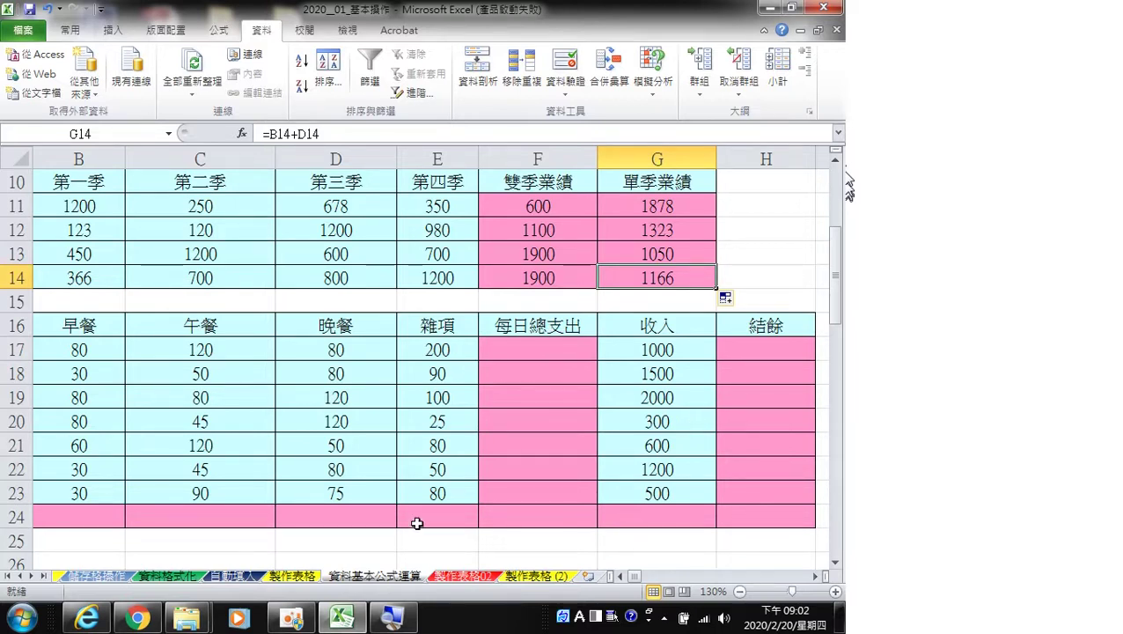
pyautogui.click(621, 575)
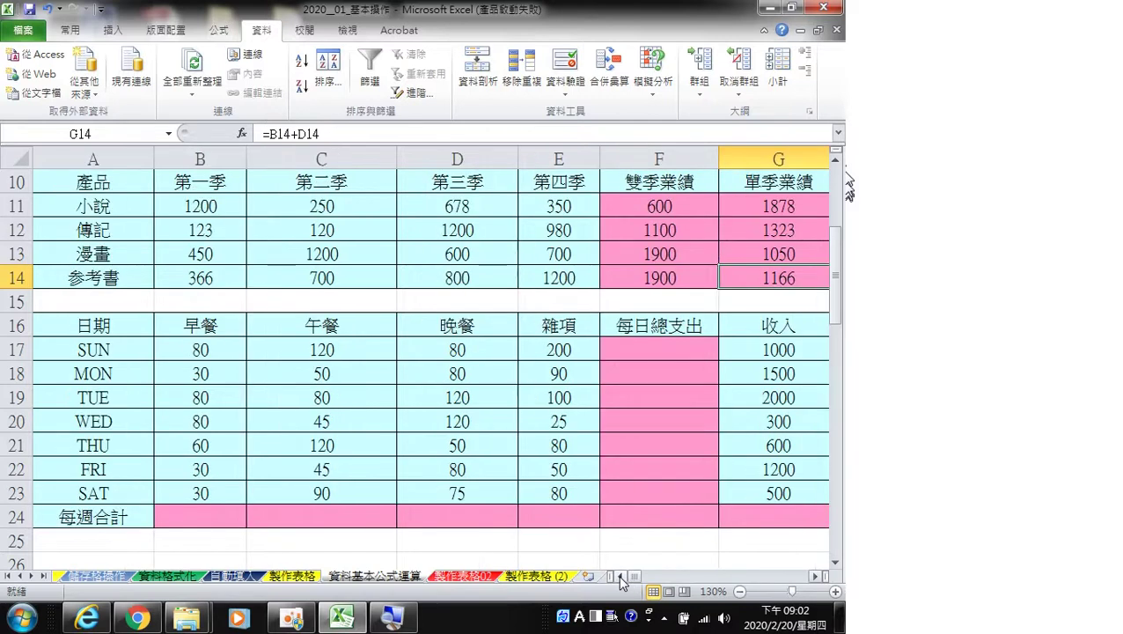
pyautogui.click(654, 354)
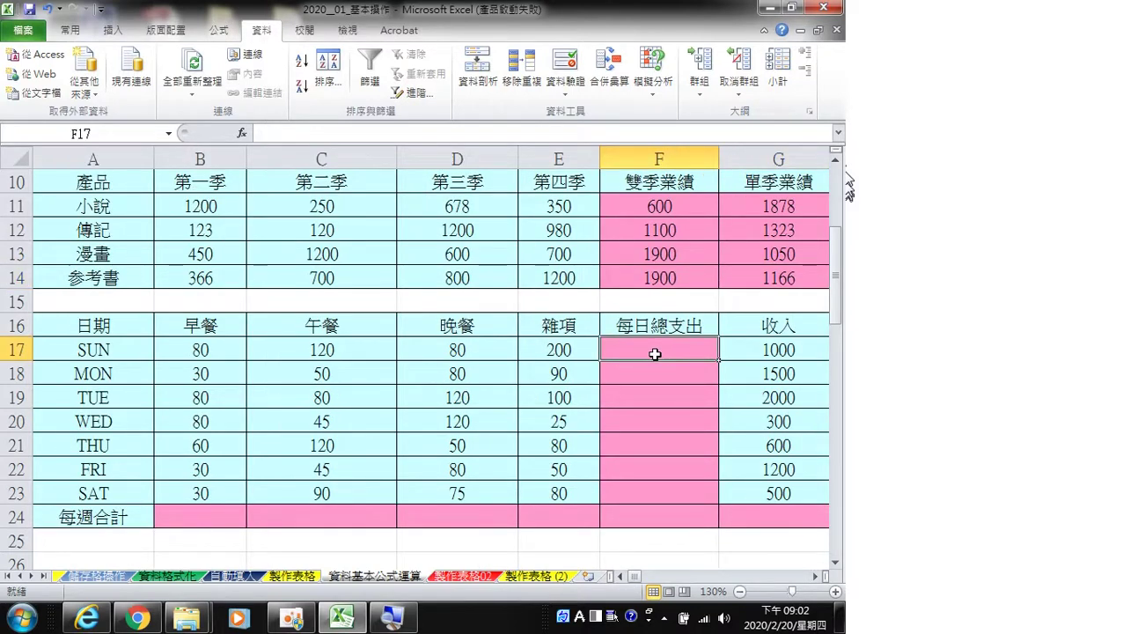
pyautogui.write('=')
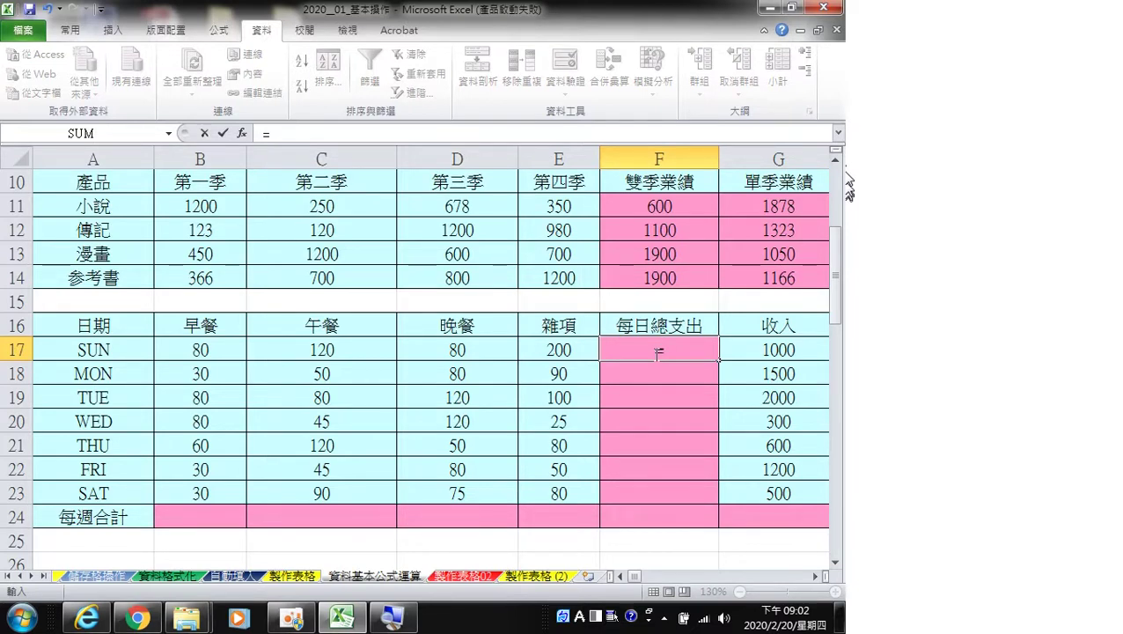
pyautogui.click(222, 356)
pyautogui.write('+')
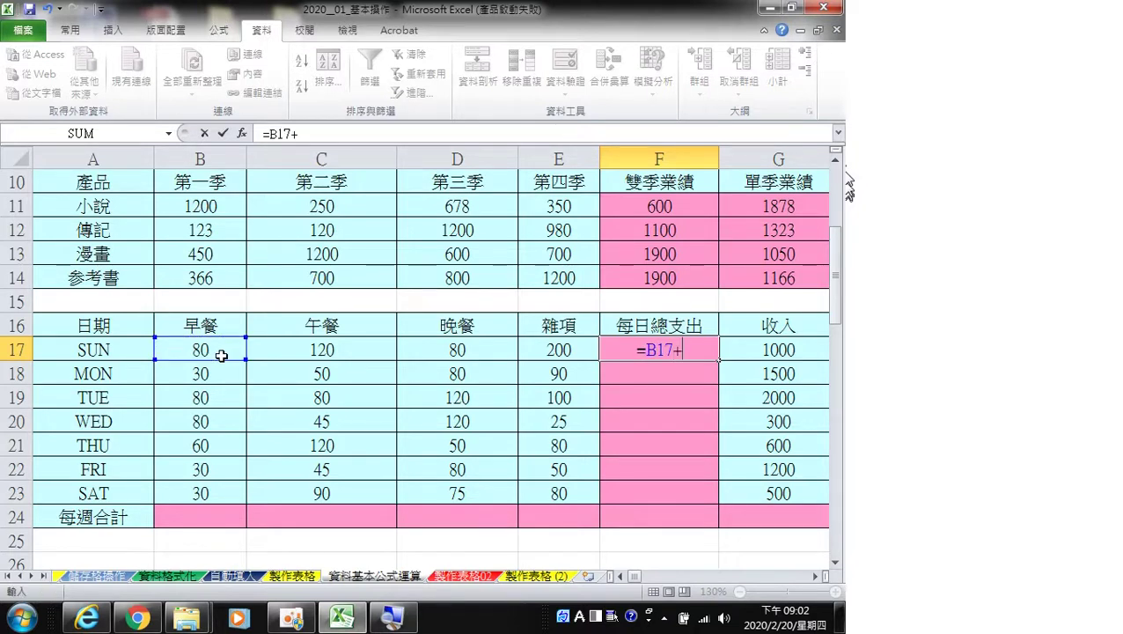
pyautogui.click(293, 355)
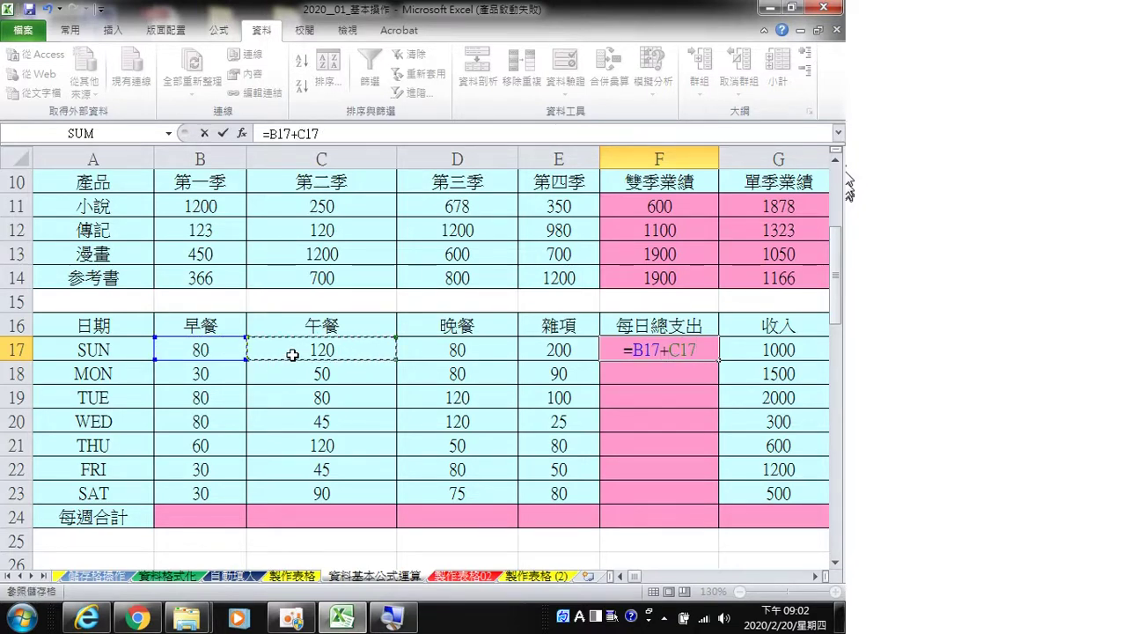
pyautogui.write('+')
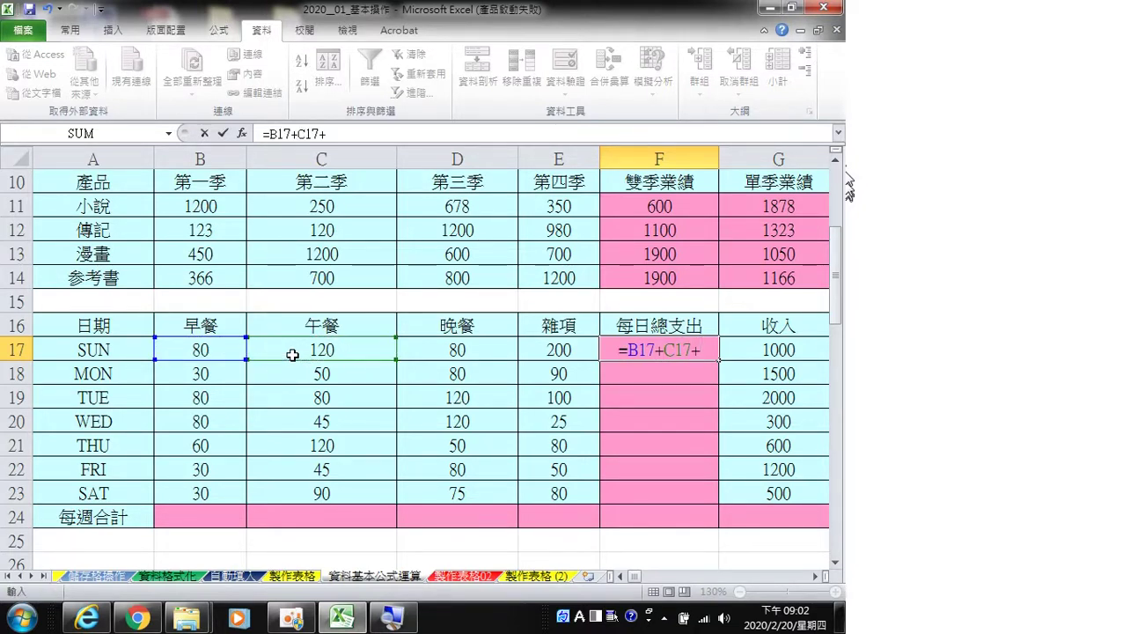
pyautogui.click(436, 352)
pyautogui.write('+')
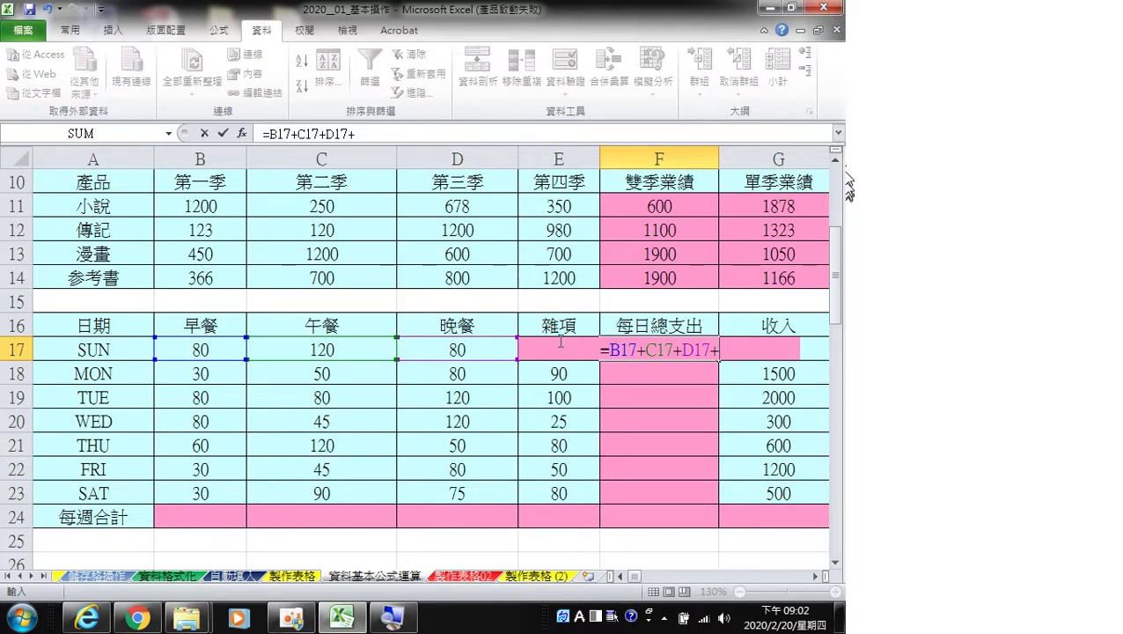
pyautogui.click(559, 326)
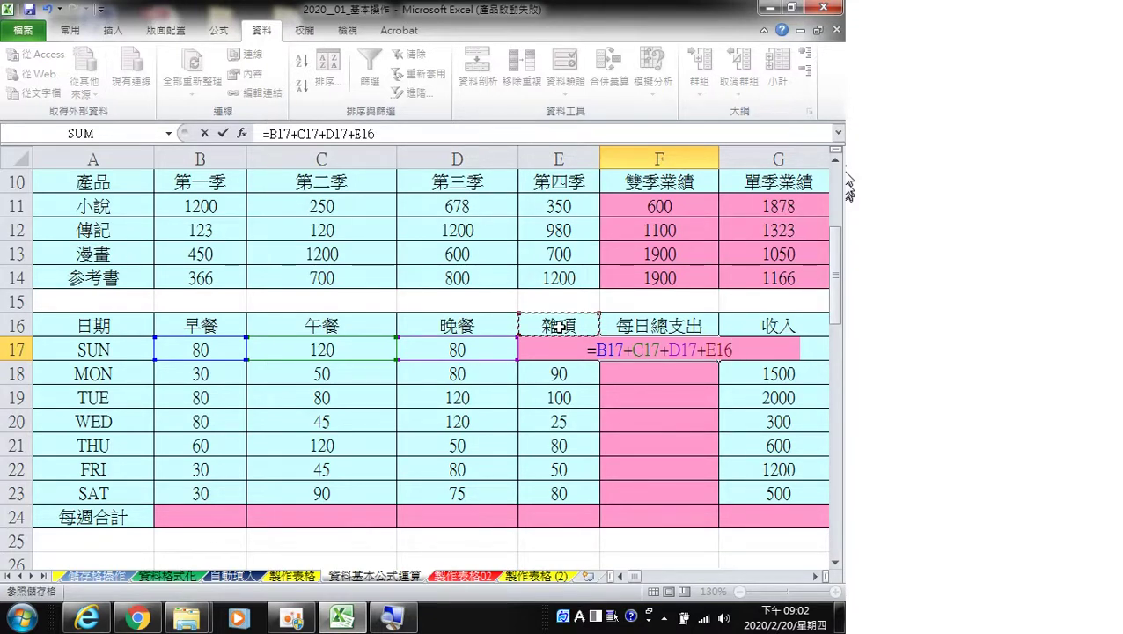
pyautogui.press('Down')
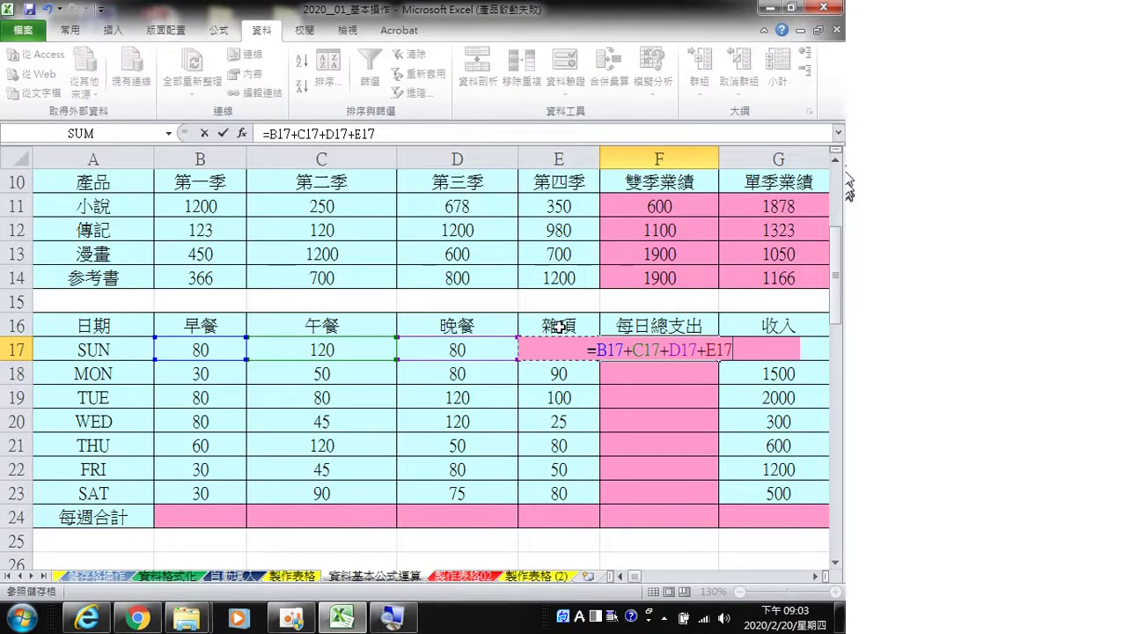
pyautogui.press('Return')
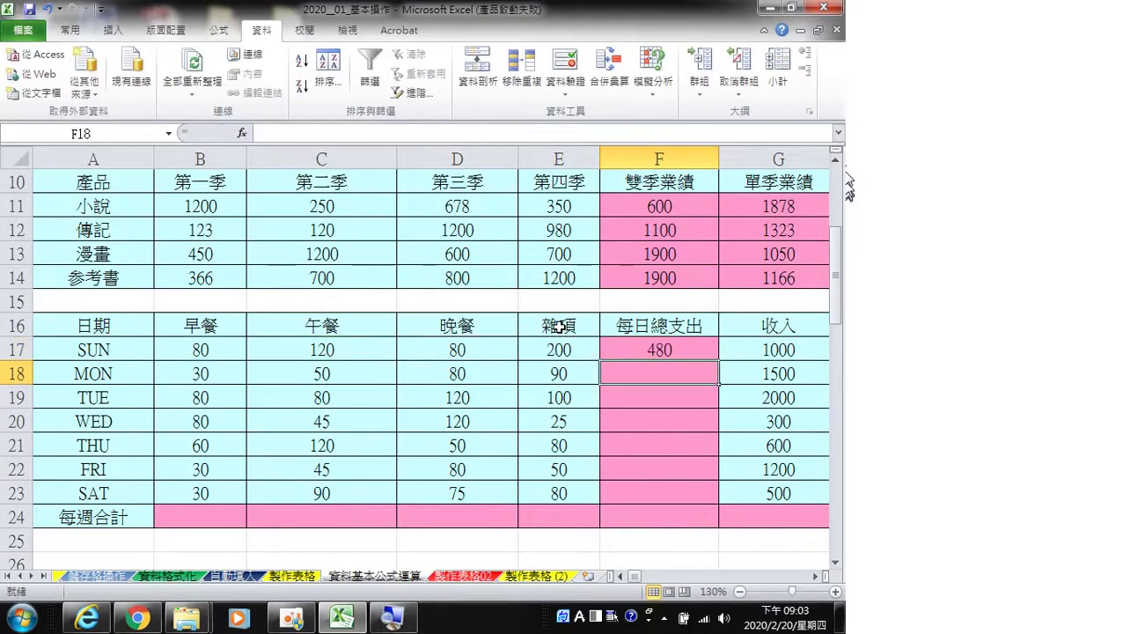
# Fill the 每日總支出 formula from F17 down through F23 and recheck the formula in F17.
pyautogui.click(688, 348)
pyautogui.moveTo(711, 360); pyautogui.dragTo(708, 499)
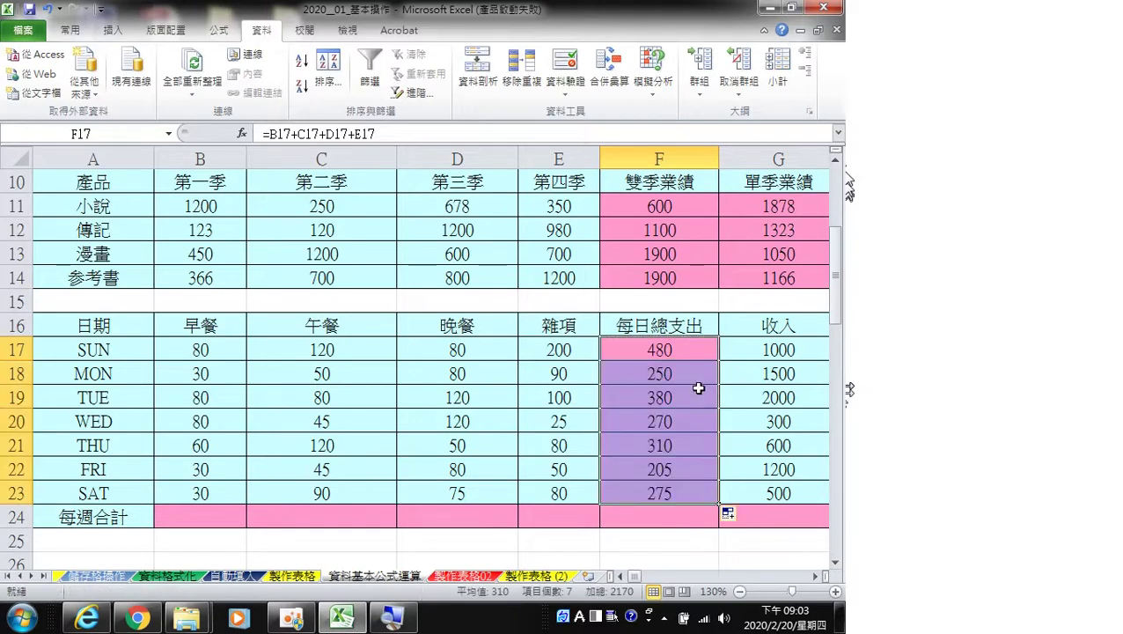
pyautogui.click(692, 353)
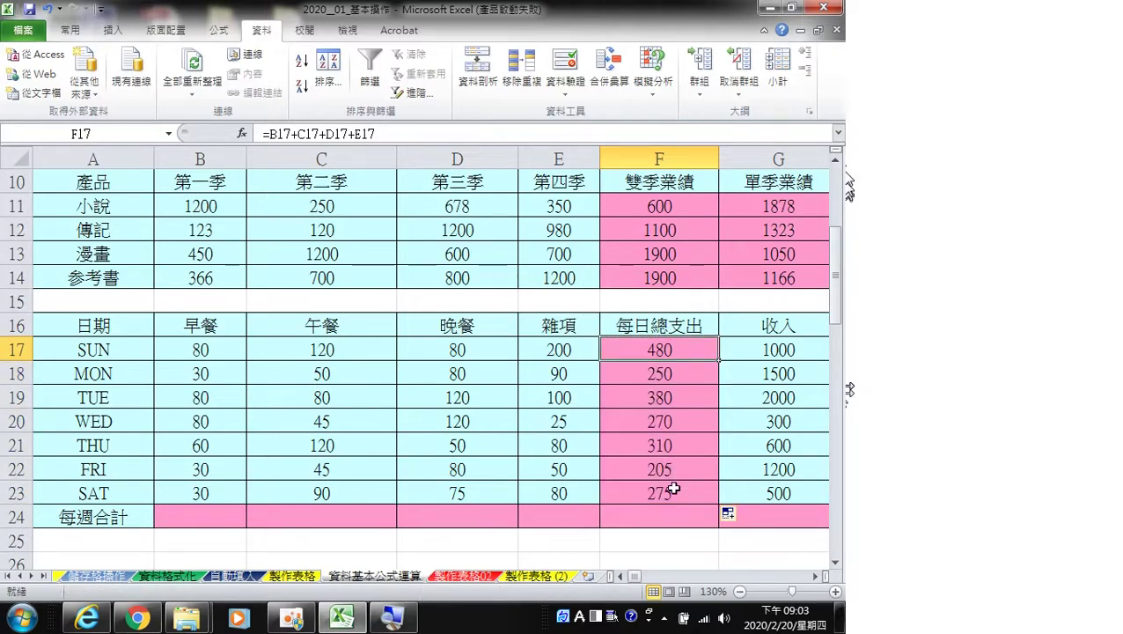
pyautogui.doubleClick(719, 360)
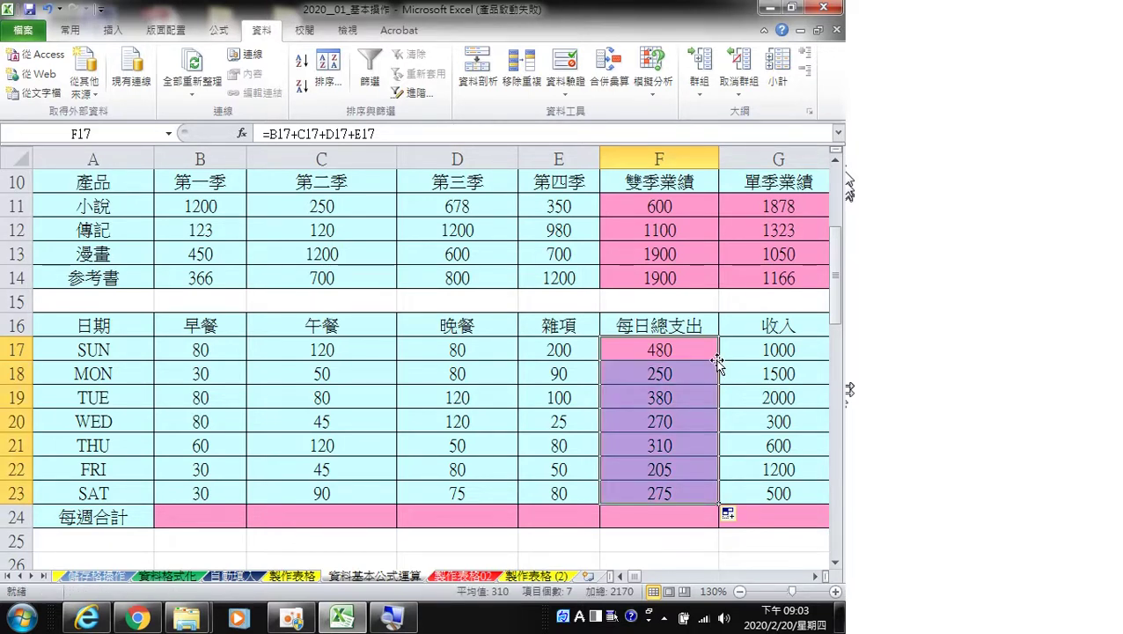
pyautogui.click(684, 350)
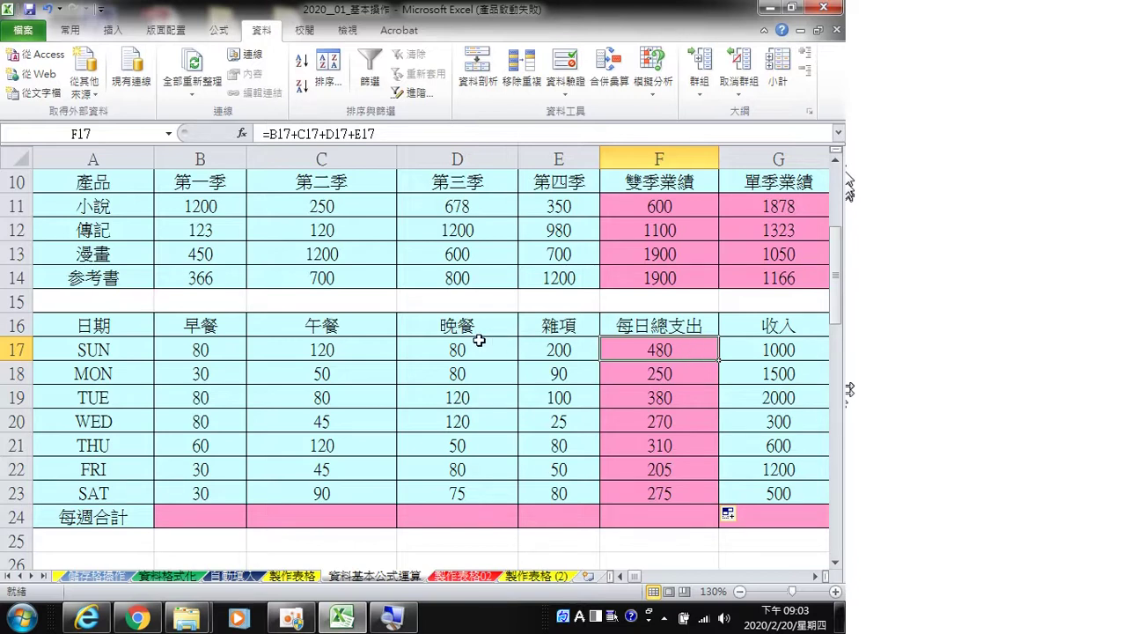
# Calculate the 早餐 column's 每週合計 in B24 with the formula =B17+B18+B19+B20+B21+B22+B23.
pyautogui.scroll(-1, 476, 339)
pyautogui.click(212, 444)
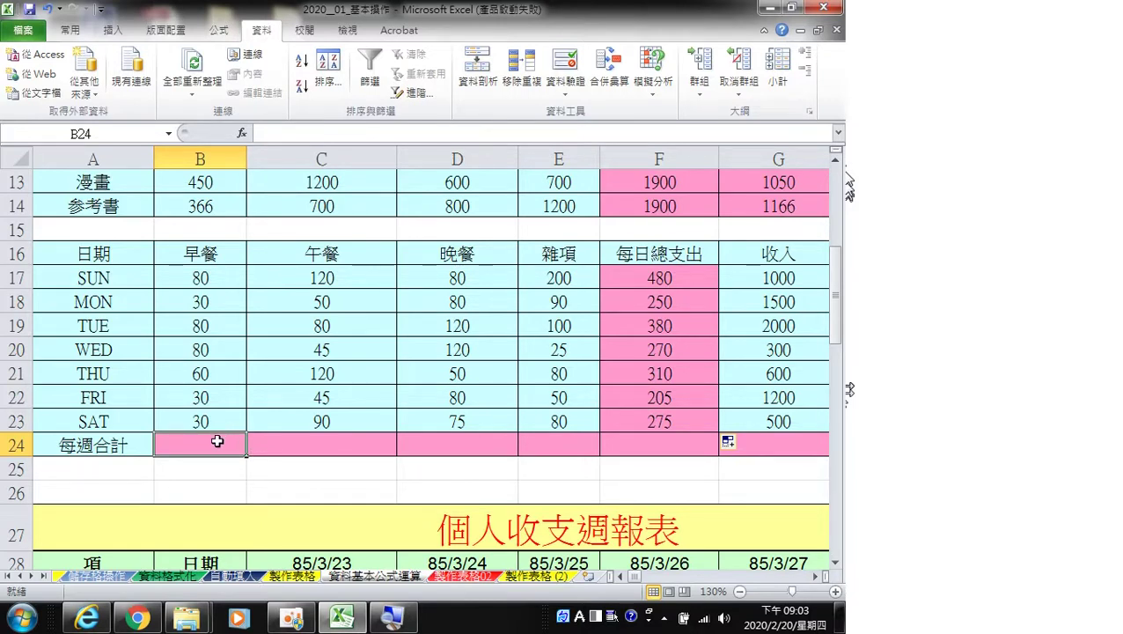
pyautogui.write('=')
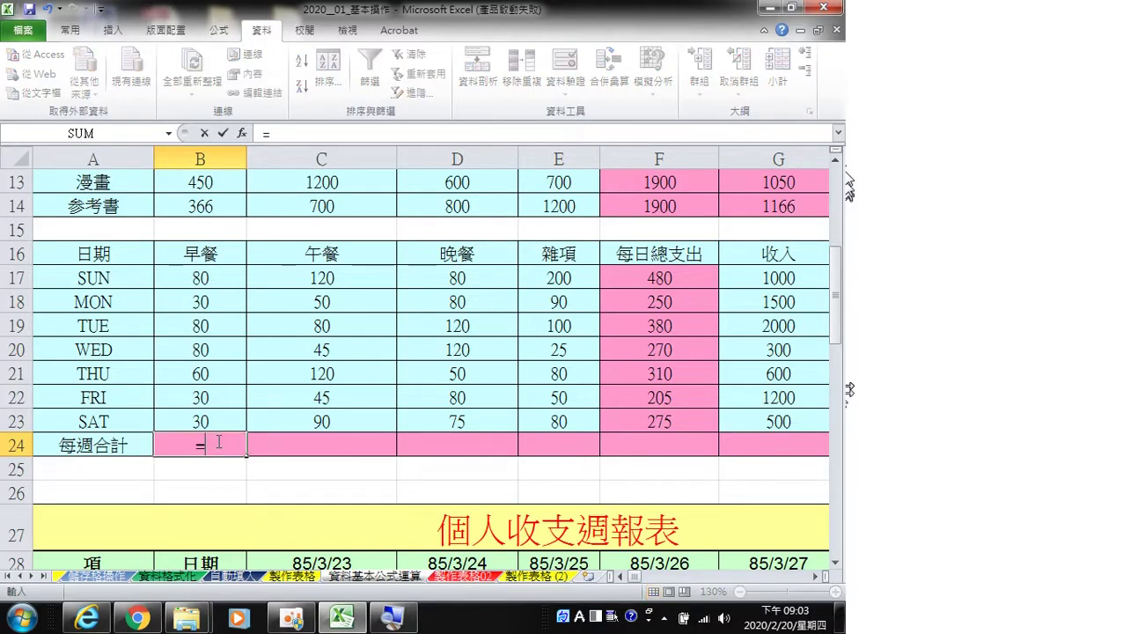
pyautogui.click(215, 280)
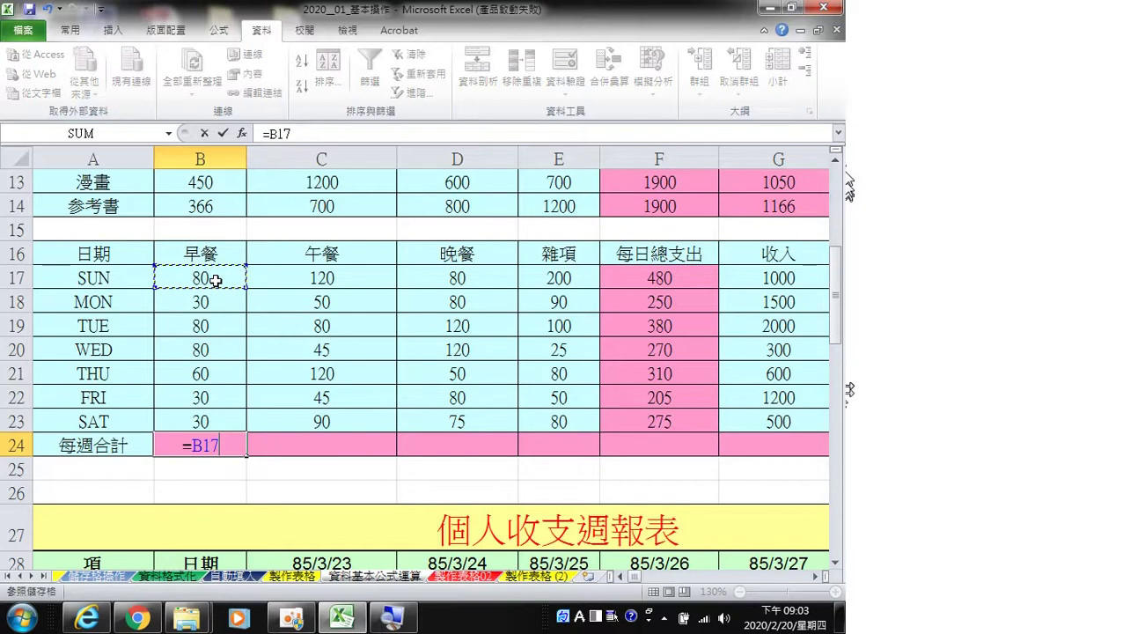
pyautogui.write('+')
pyautogui.click(217, 299)
pyautogui.write('+')
pyautogui.click(216, 329)
pyautogui.write('+')
pyautogui.click(217, 348)
pyautogui.write('+')
pyautogui.click(217, 373)
pyautogui.write('+')
pyautogui.click(221, 393)
pyautogui.write('+')
pyautogui.click(224, 422)
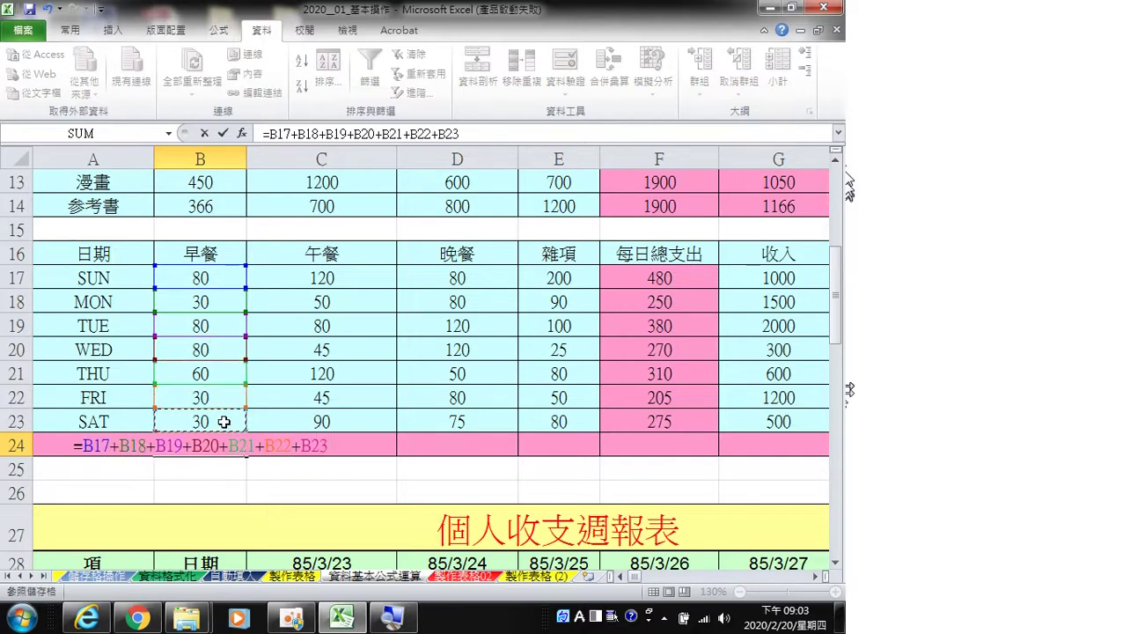
pyautogui.press('Return')
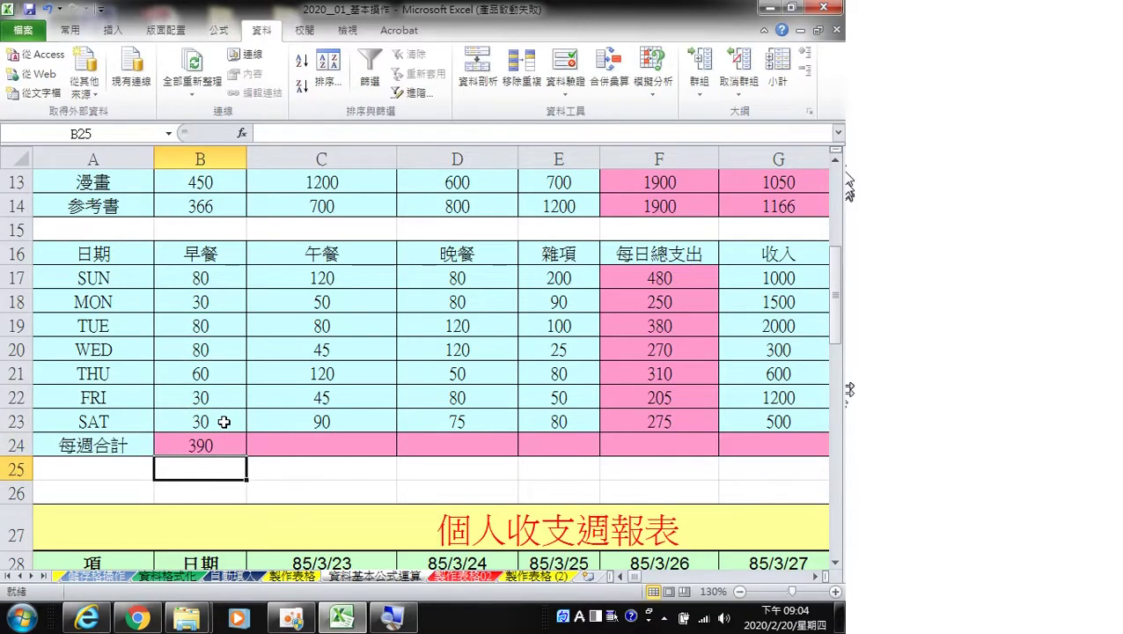
# Fill the 每週合計 formula from B24 across through G24 and compare the formulas in B24 and C24.
pyautogui.click(221, 445)
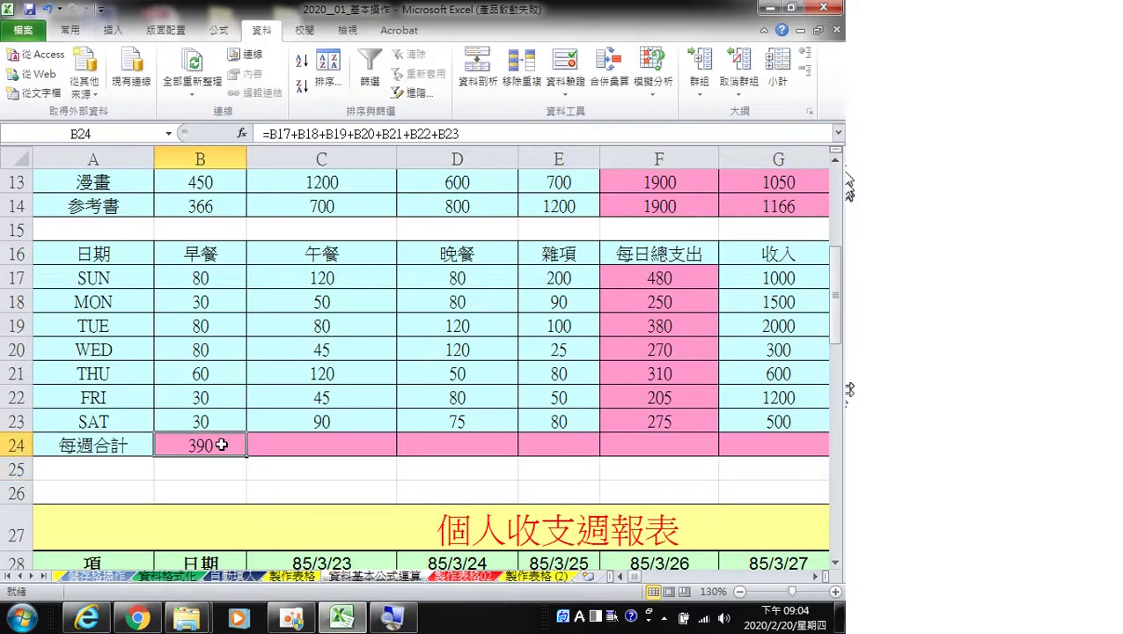
pyautogui.moveTo(246, 456)
pyautogui.mouseDown()
pyautogui.moveTo(366, 456)
pyautogui.moveTo(245, 456)
pyautogui.mouseUp()
pyautogui.moveTo(379, 451); pyautogui.dragTo(814, 444)
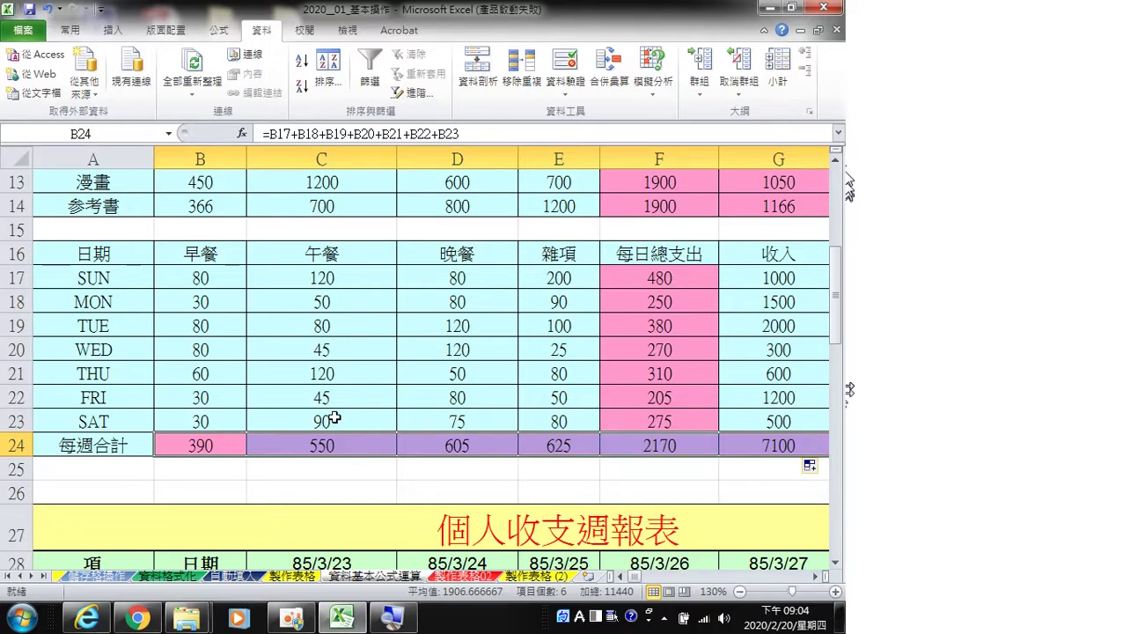
pyautogui.click(228, 447)
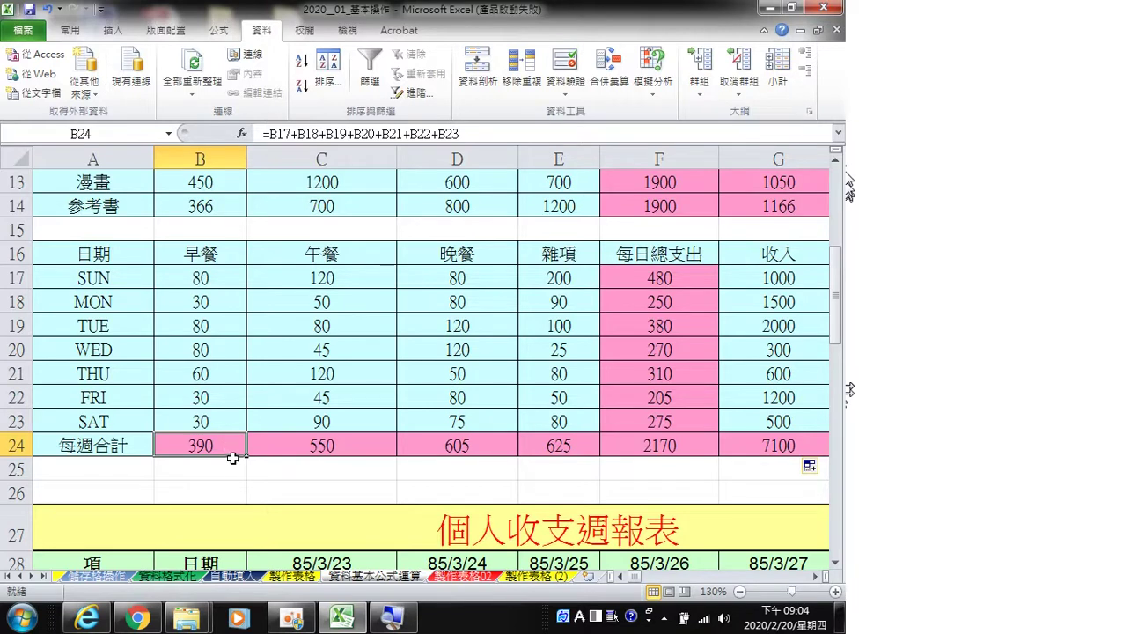
pyautogui.click(283, 446)
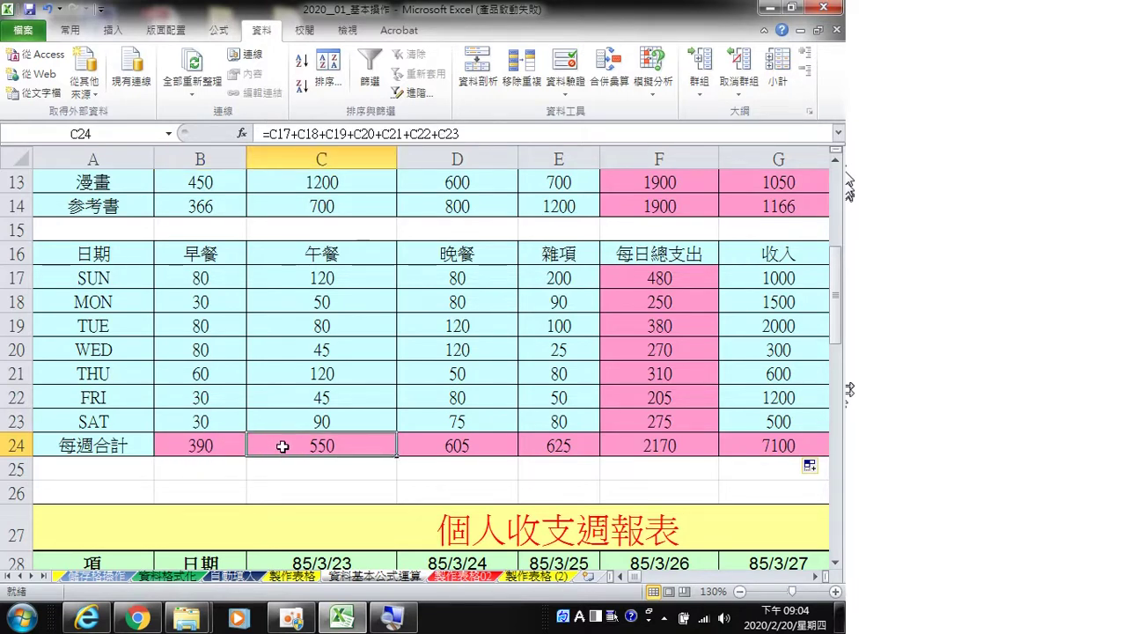
# Calculate the 業績 of 小說 in D41 by multiplying 銷售量 by 單價 with the formula =B41*C41.
pyautogui.scroll(-2, 282, 447)
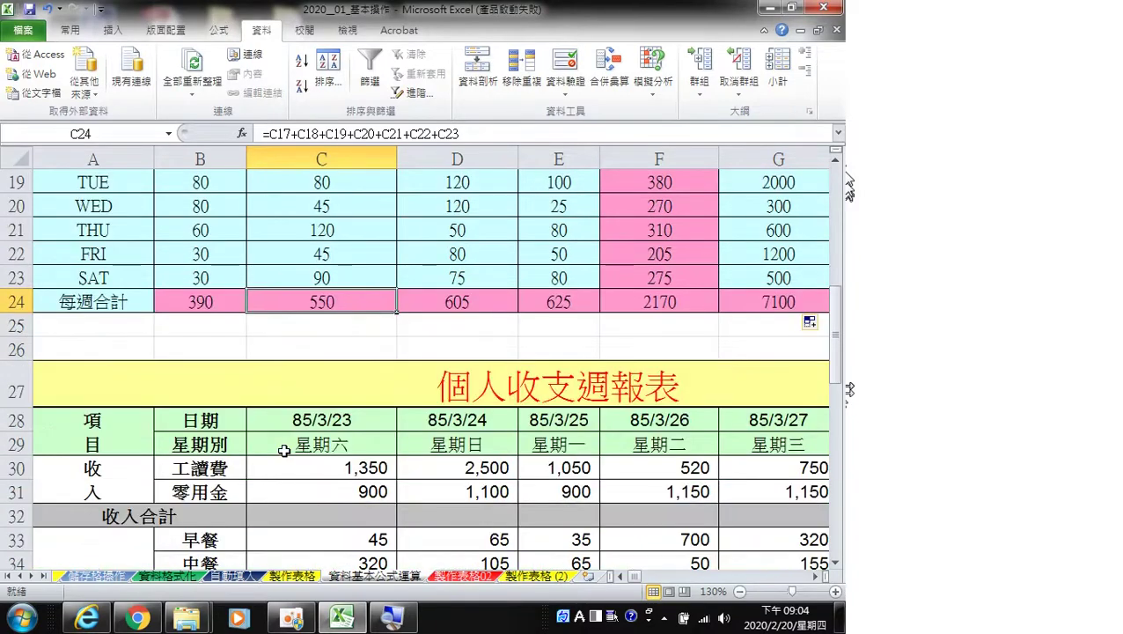
pyautogui.scroll(-2, 283, 450)
pyautogui.scroll(3, 285, 450)
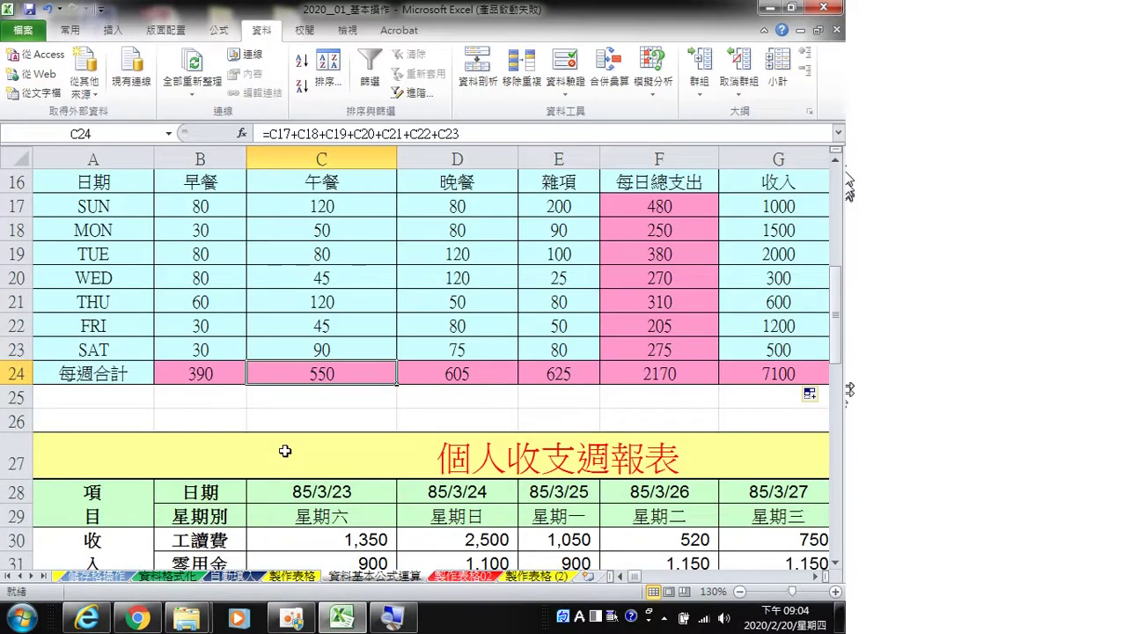
pyautogui.scroll(-4, 284, 451)
pyautogui.scroll(-1, 284, 445)
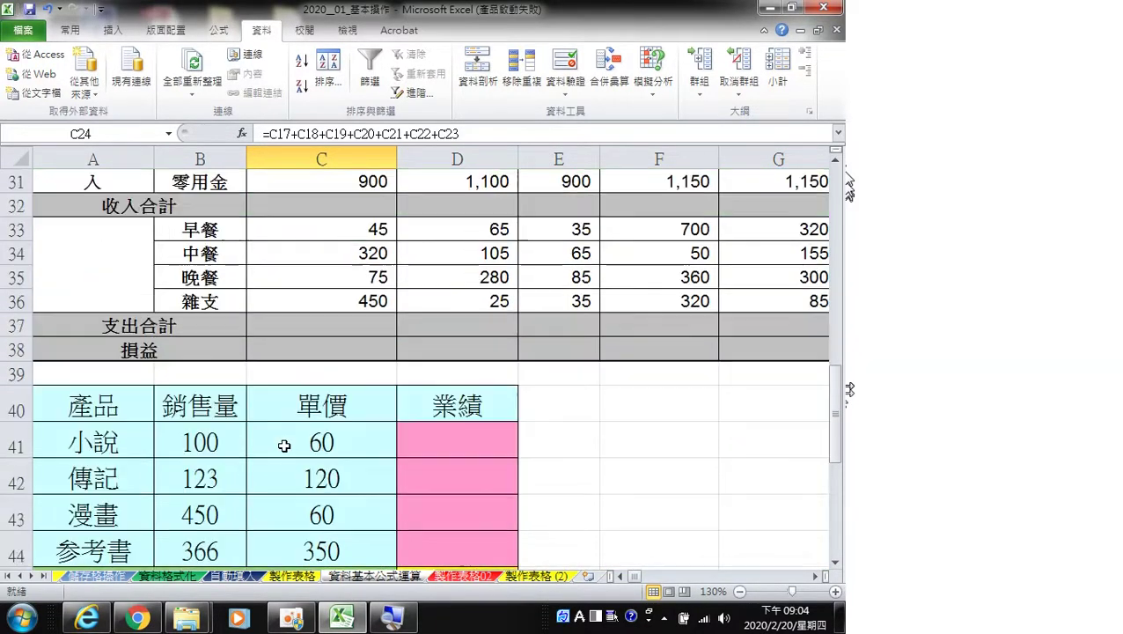
pyautogui.scroll(-1, 283, 445)
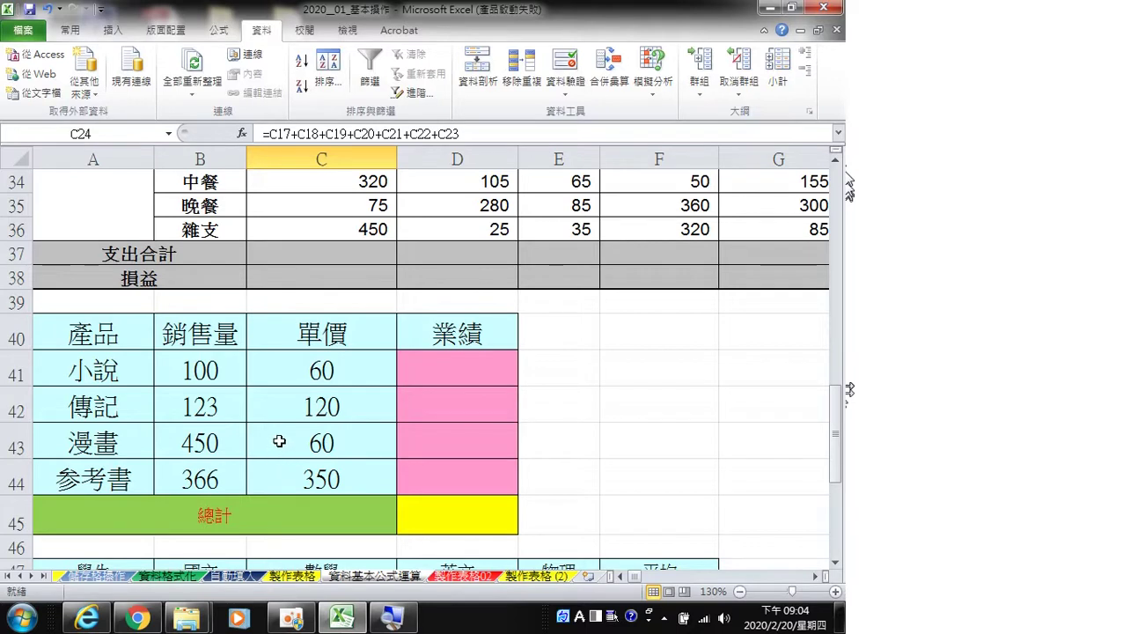
pyautogui.click(439, 368)
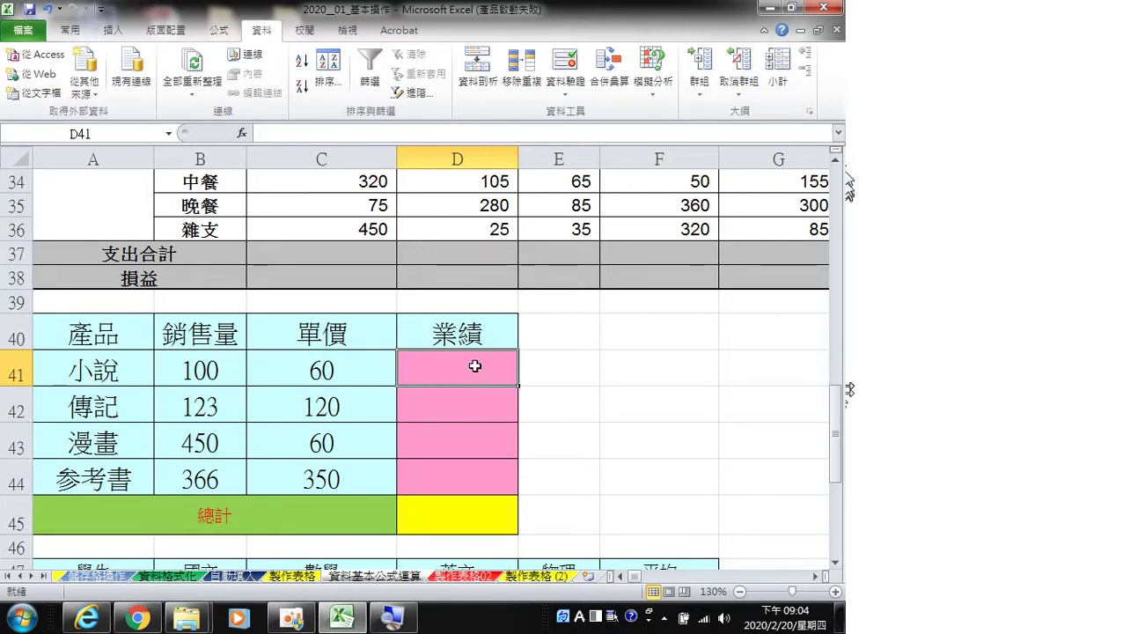
pyautogui.write('=')
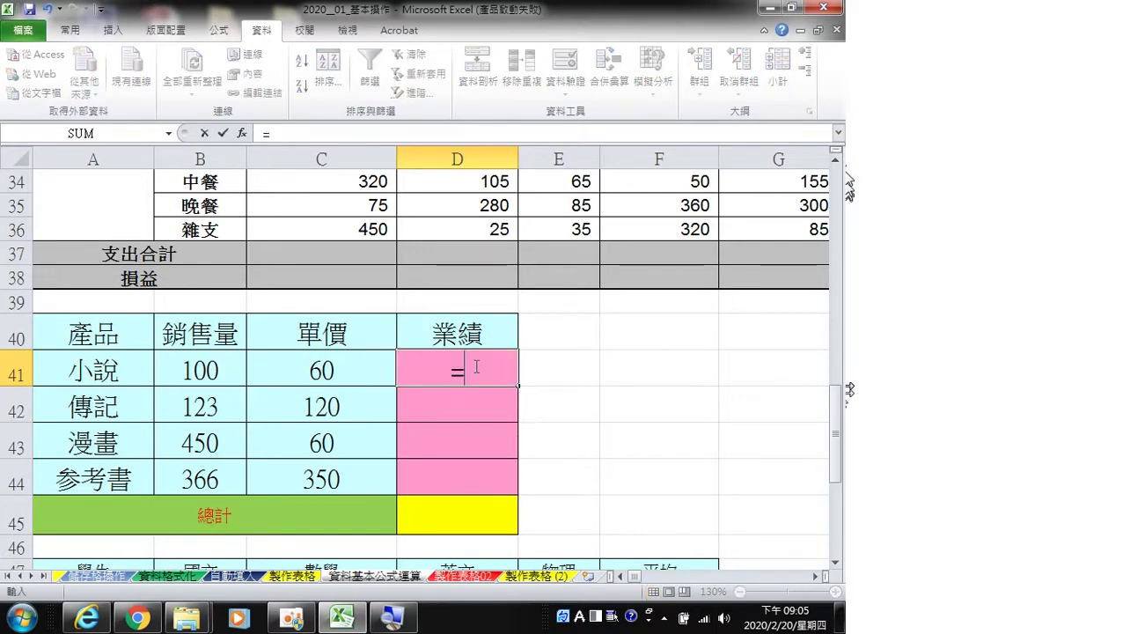
pyautogui.click(207, 371)
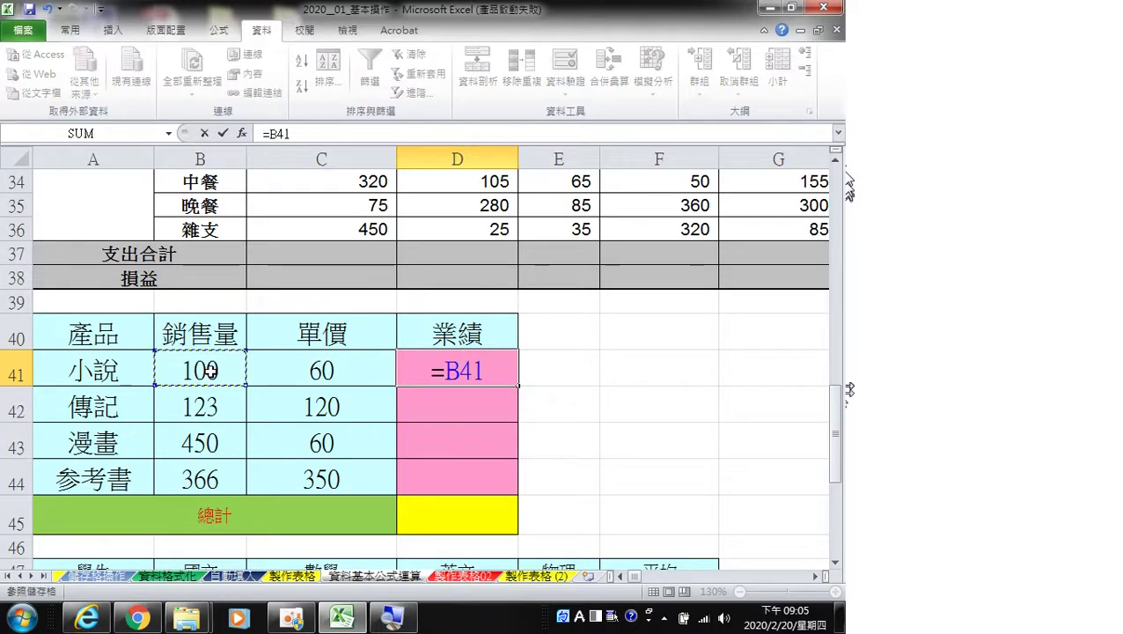
pyautogui.write('*')
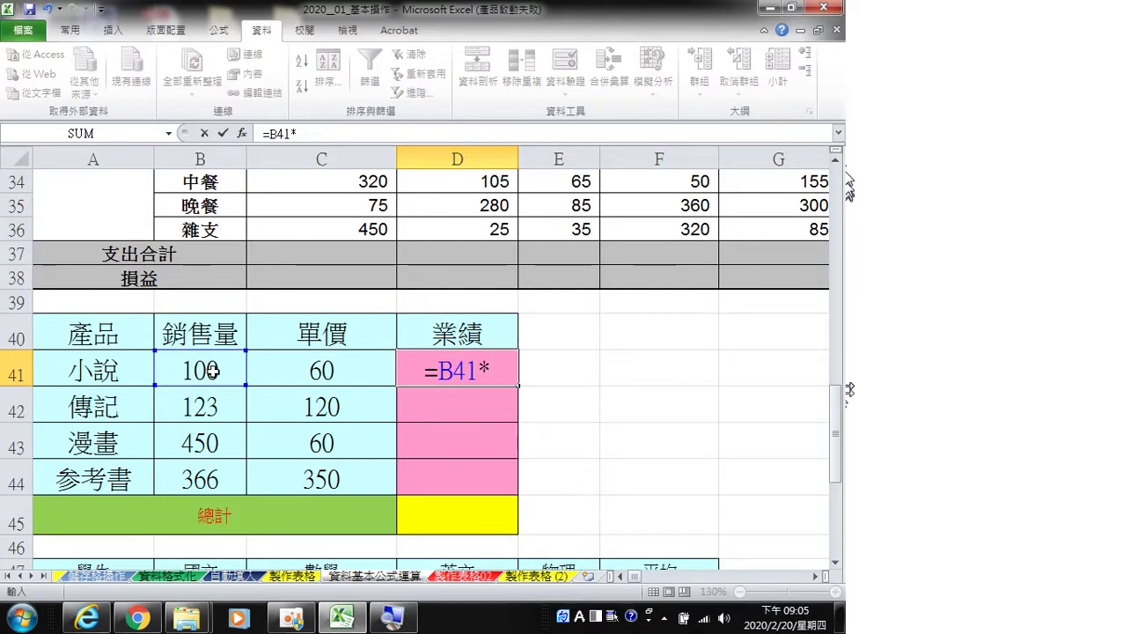
pyautogui.click(296, 372)
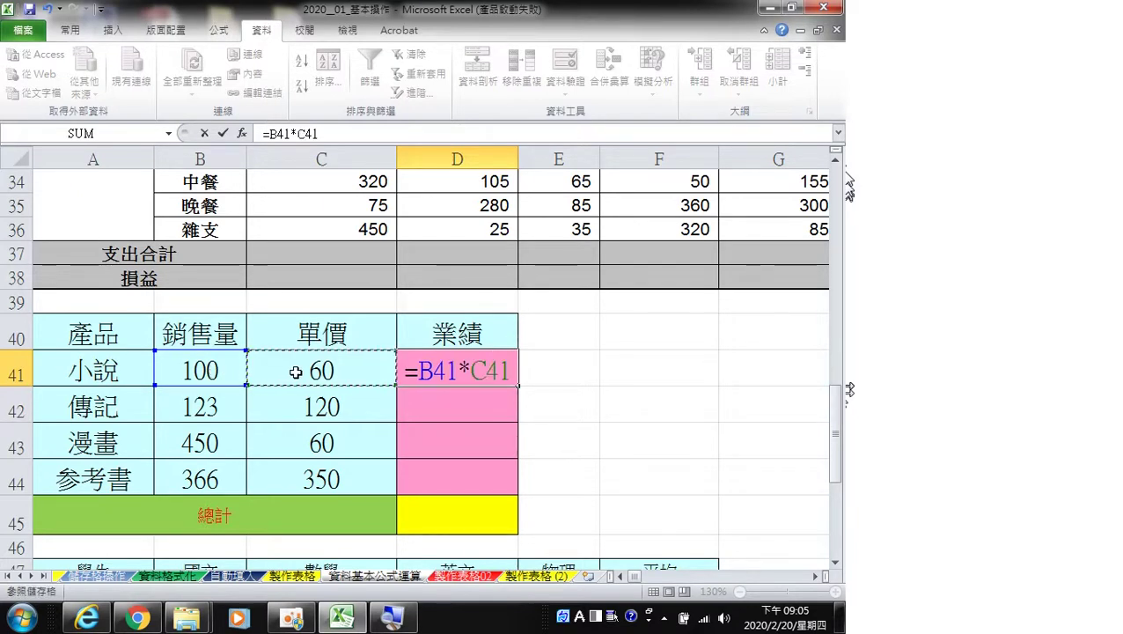
pyautogui.press('Return')
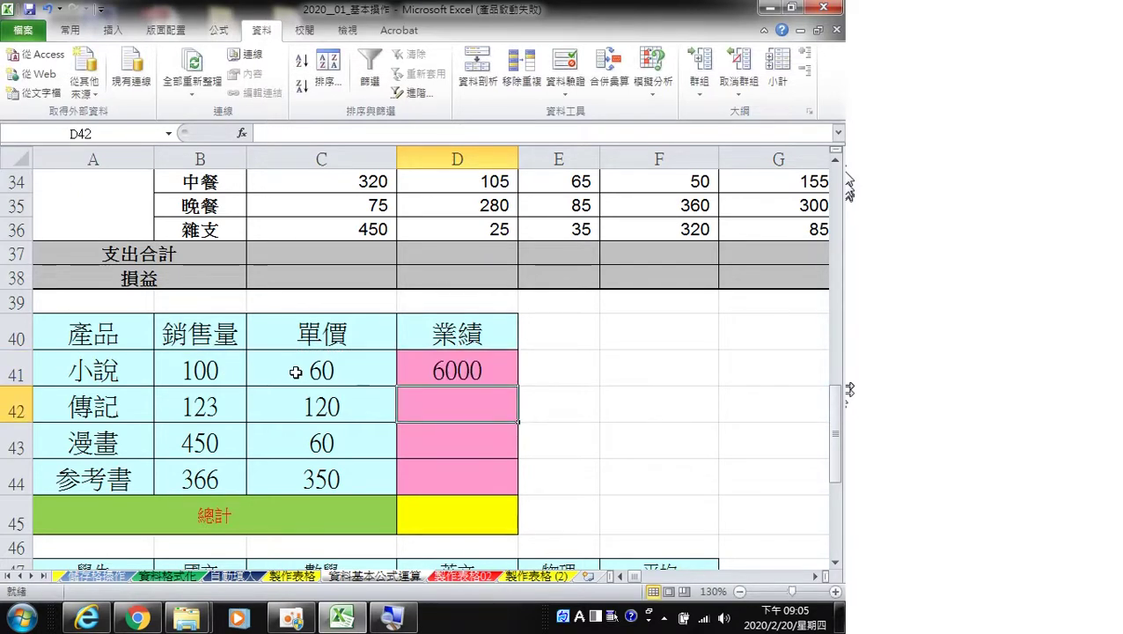
pyautogui.click(461, 365)
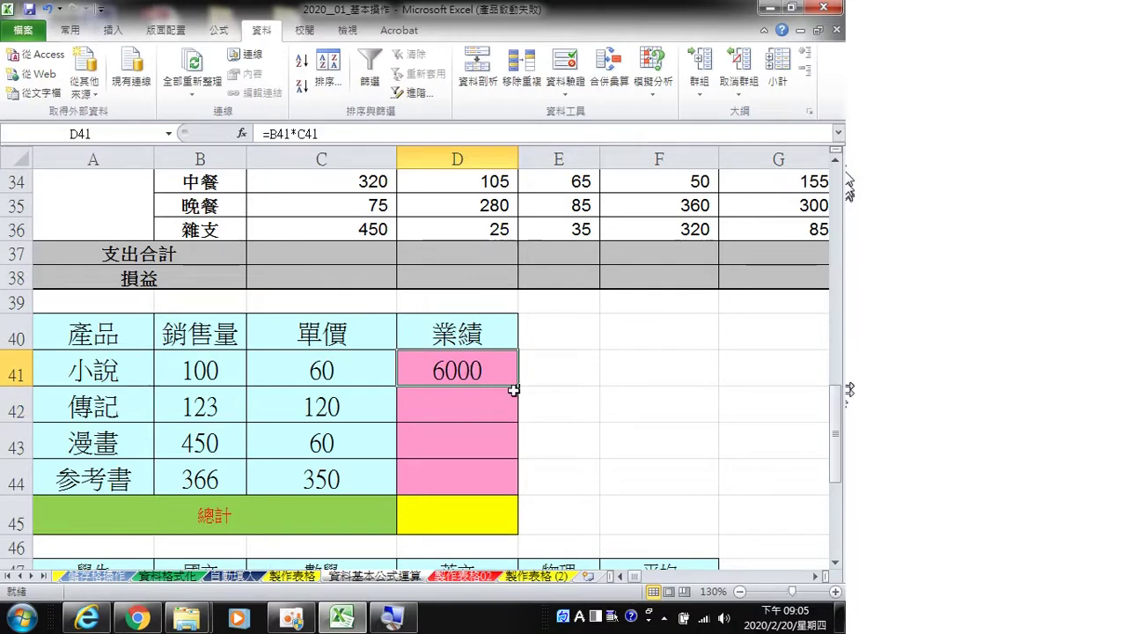
# Fill the 業績 formula from D41 down through D44 and check the formula in D44.
pyautogui.moveTo(524, 384); pyautogui.dragTo(519, 493)
pyautogui.click(483, 478)
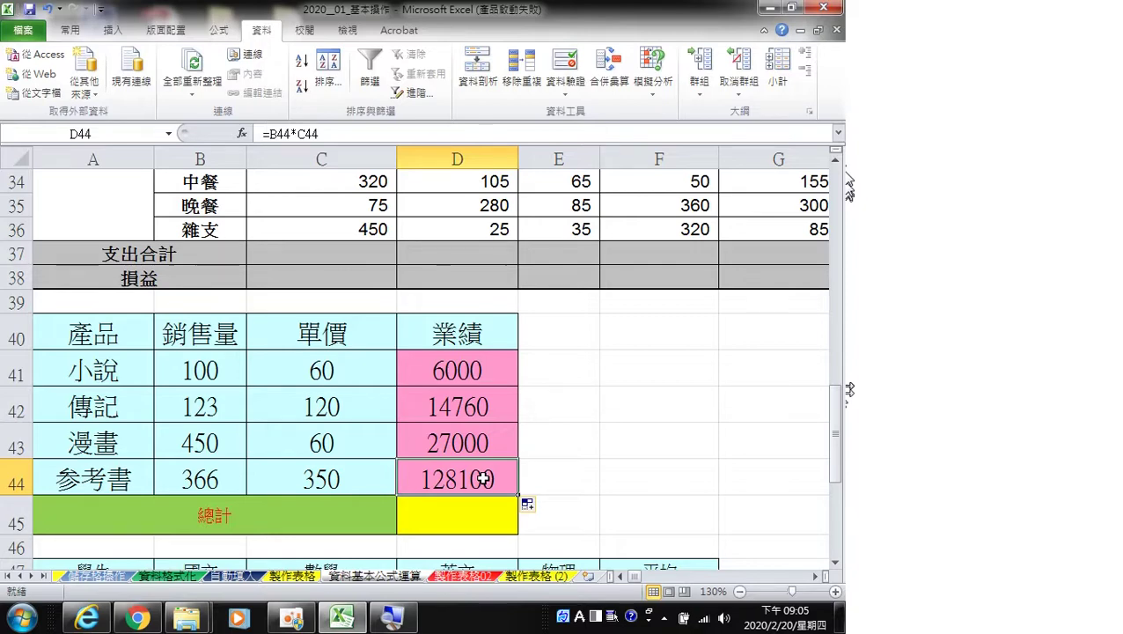
# Look over the remaining tables on the sheet, including the student averages and the quarterly sales tables.
pyautogui.scroll(-3, 484, 478)
pyautogui.scroll(-1, 483, 478)
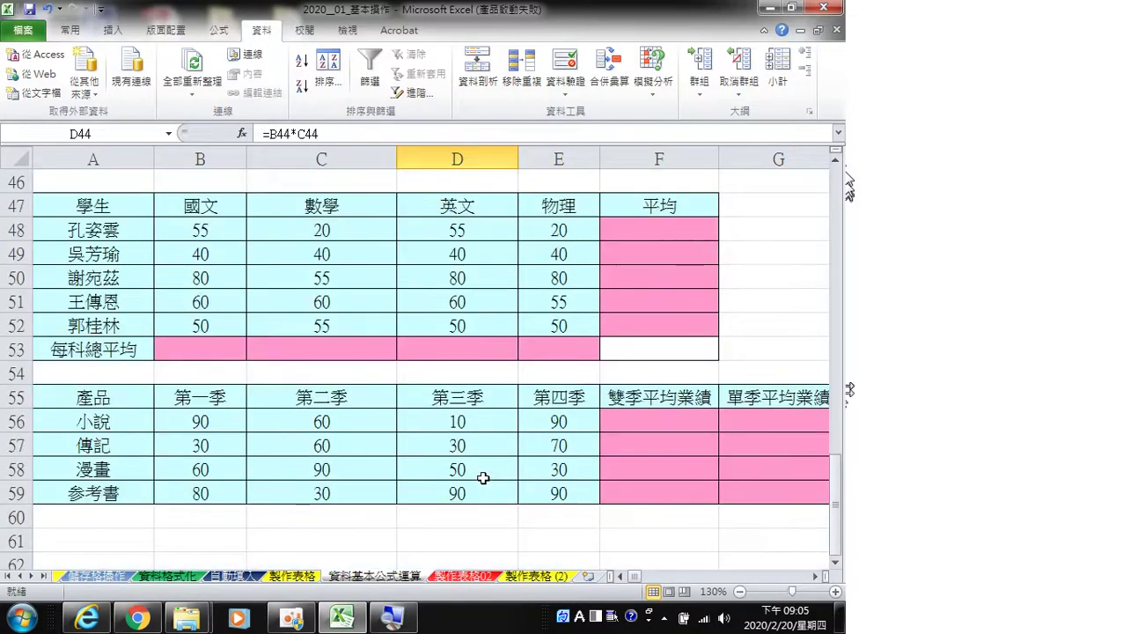
pyautogui.scroll(1, 483, 477)
pyautogui.scroll(-3, 480, 477)
pyautogui.scroll(3, 480, 477)
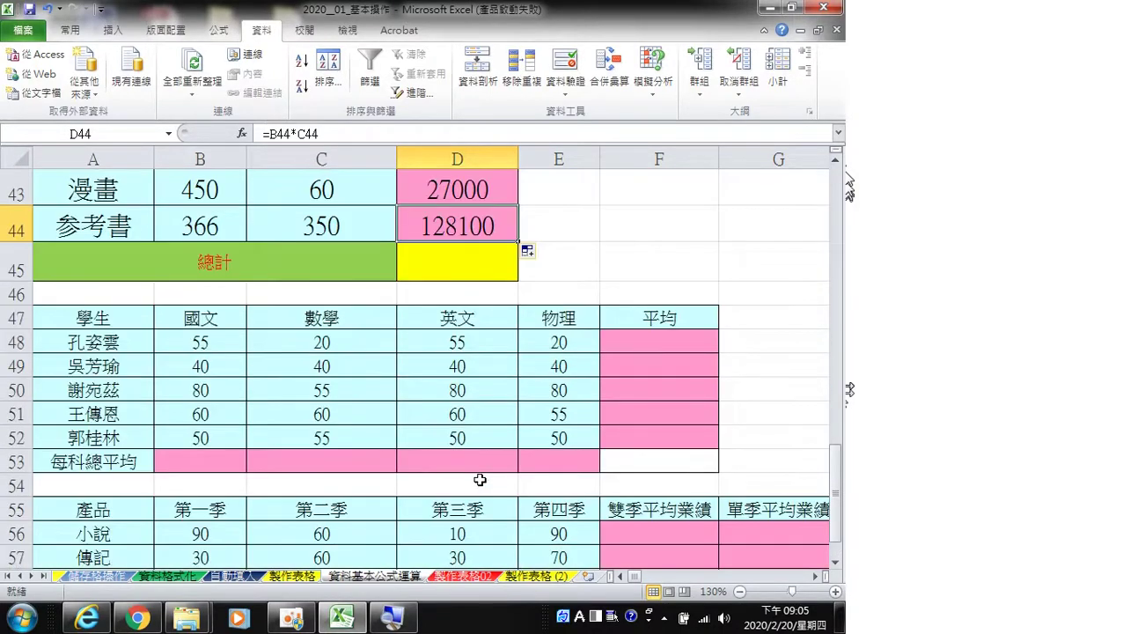
pyautogui.scroll(6, 479, 479)
pyautogui.scroll(2, 479, 479)
pyautogui.scroll(-4, 479, 479)
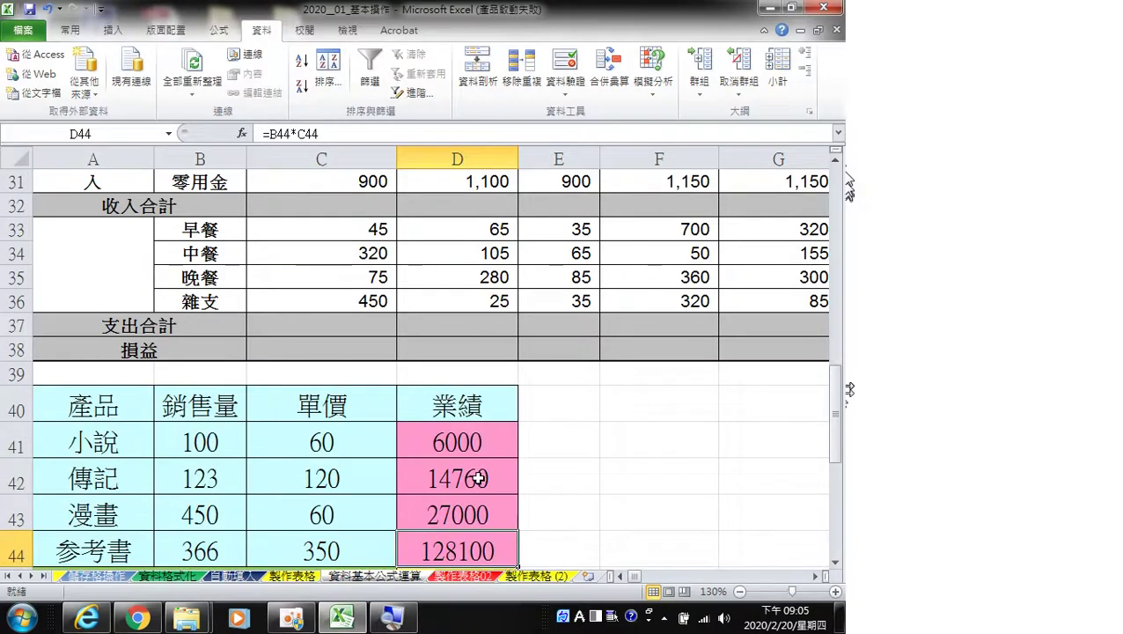
pyautogui.scroll(-1, 478, 478)
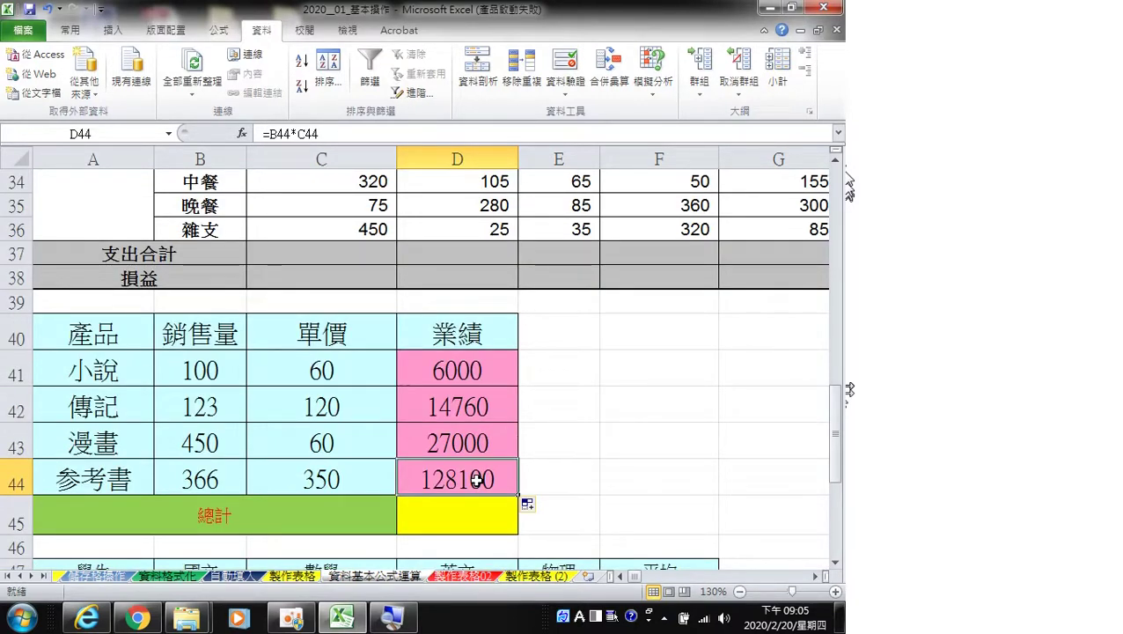
pyautogui.scroll(-5, 476, 479)
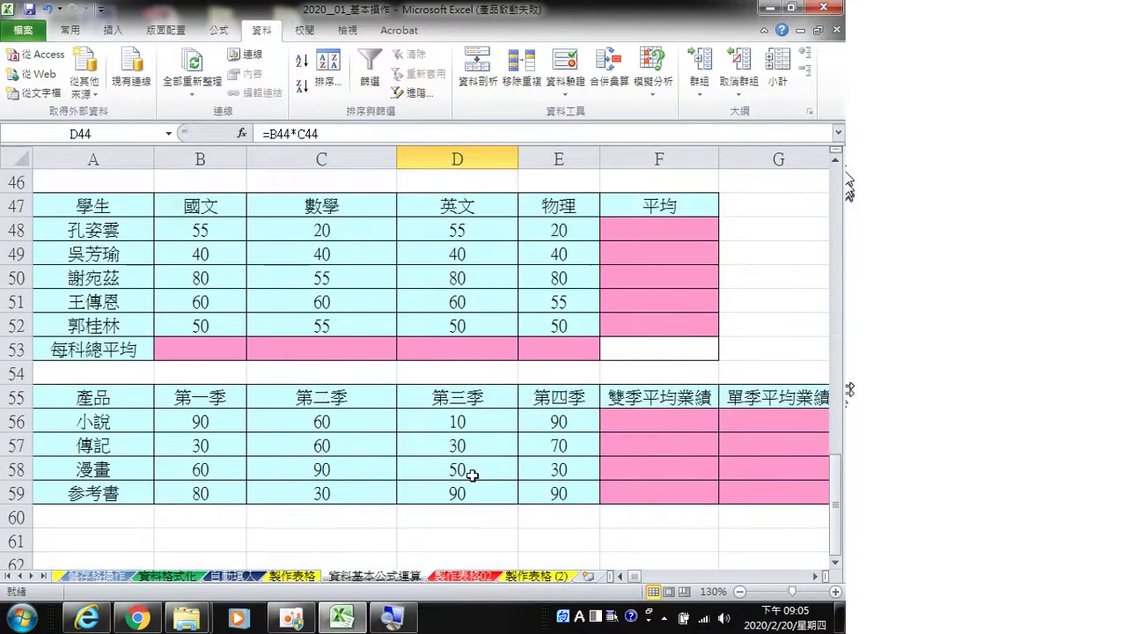
# Calculate the first student's 平均 in F48 with the formula =(B48+C48+D48+E48)/4.
pyautogui.scroll(1, 472, 470)
pyautogui.click(676, 234)
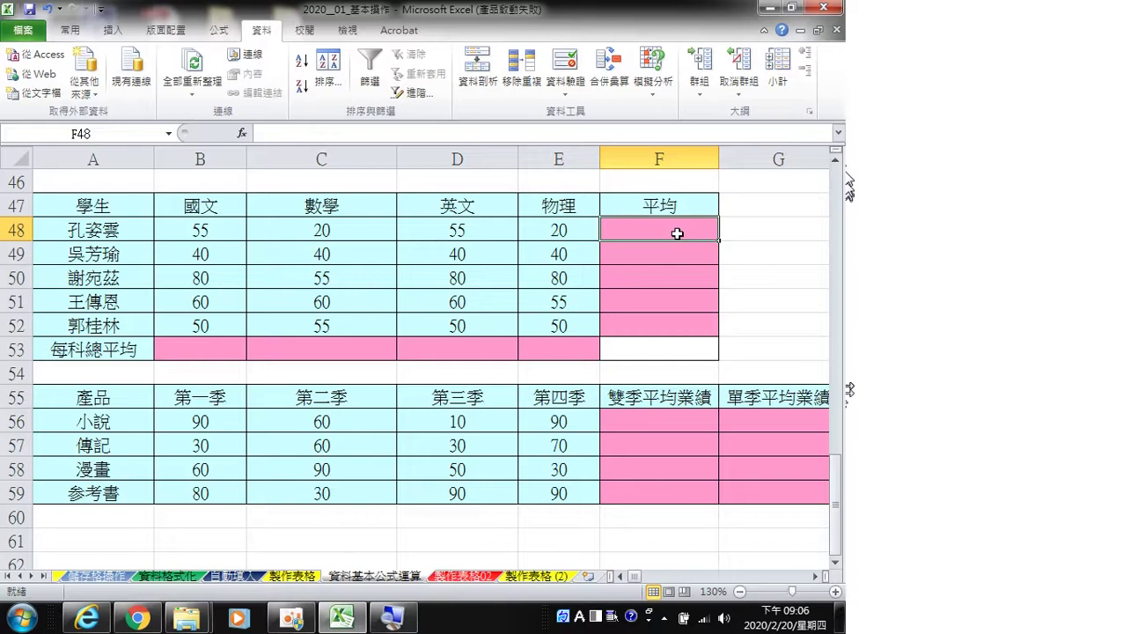
pyautogui.write('=')
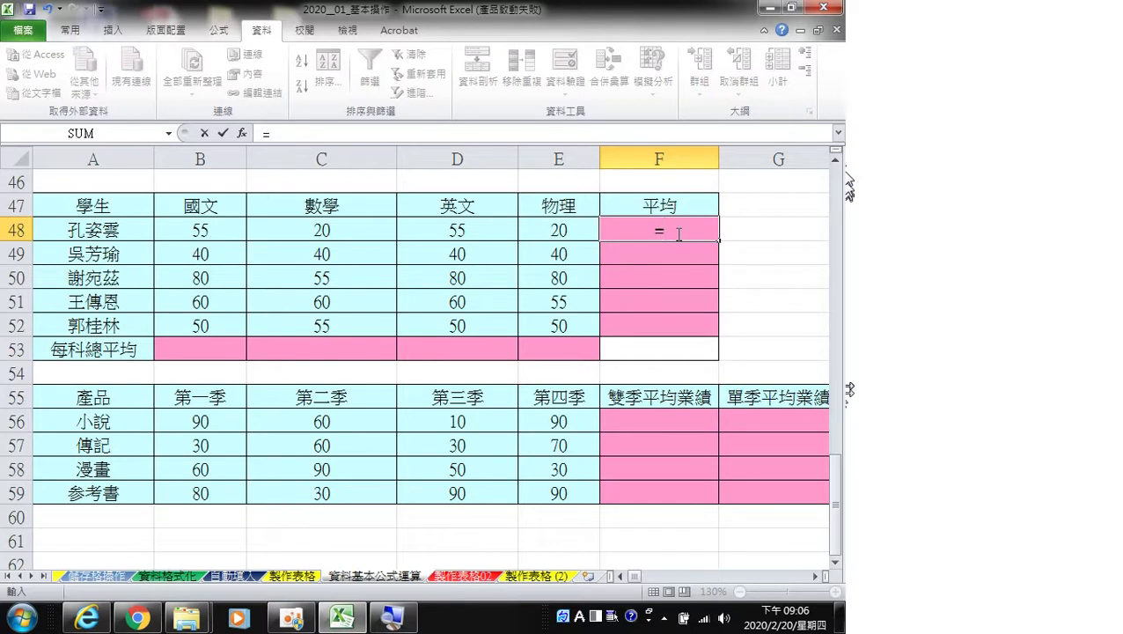
pyautogui.write('(')
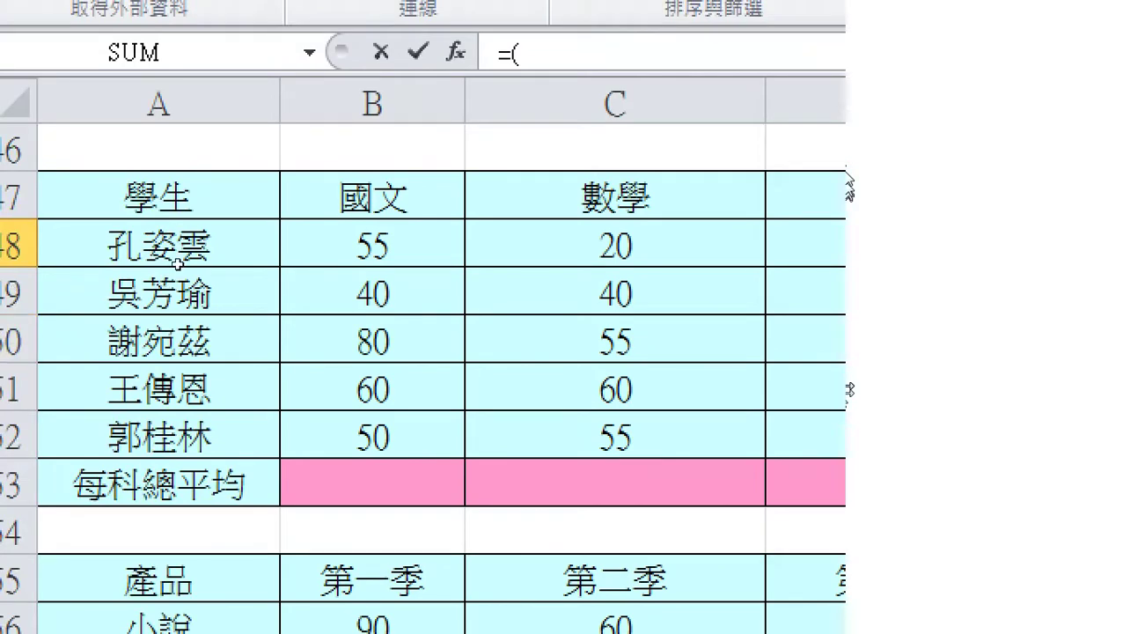
pyautogui.click(295, 241)
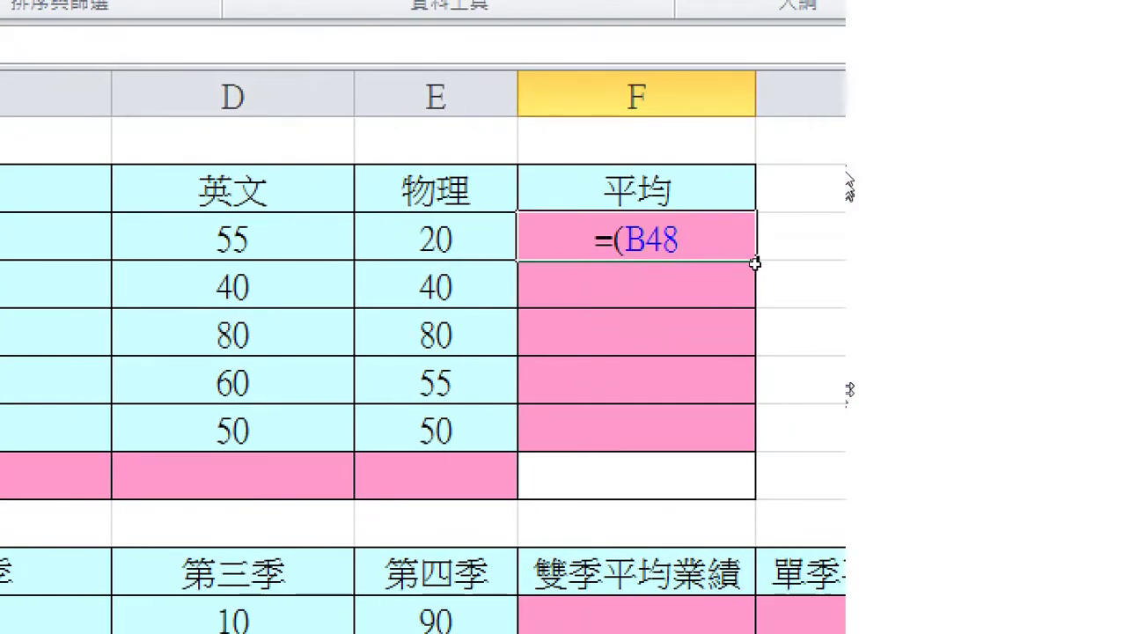
pyautogui.write('+')
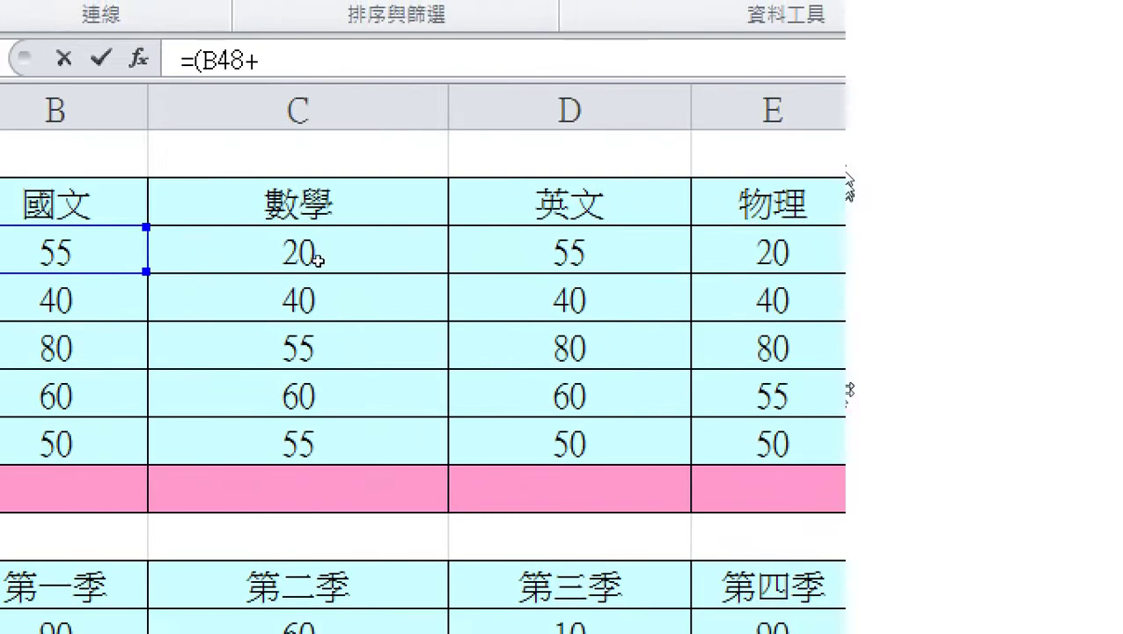
pyautogui.click(334, 230)
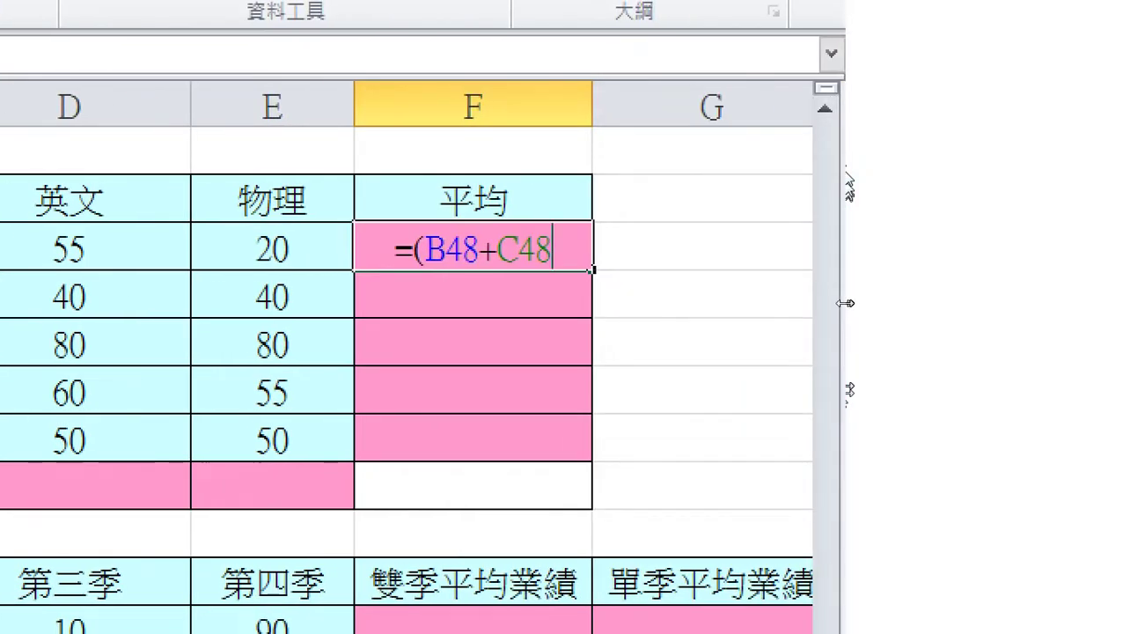
pyautogui.write('+')
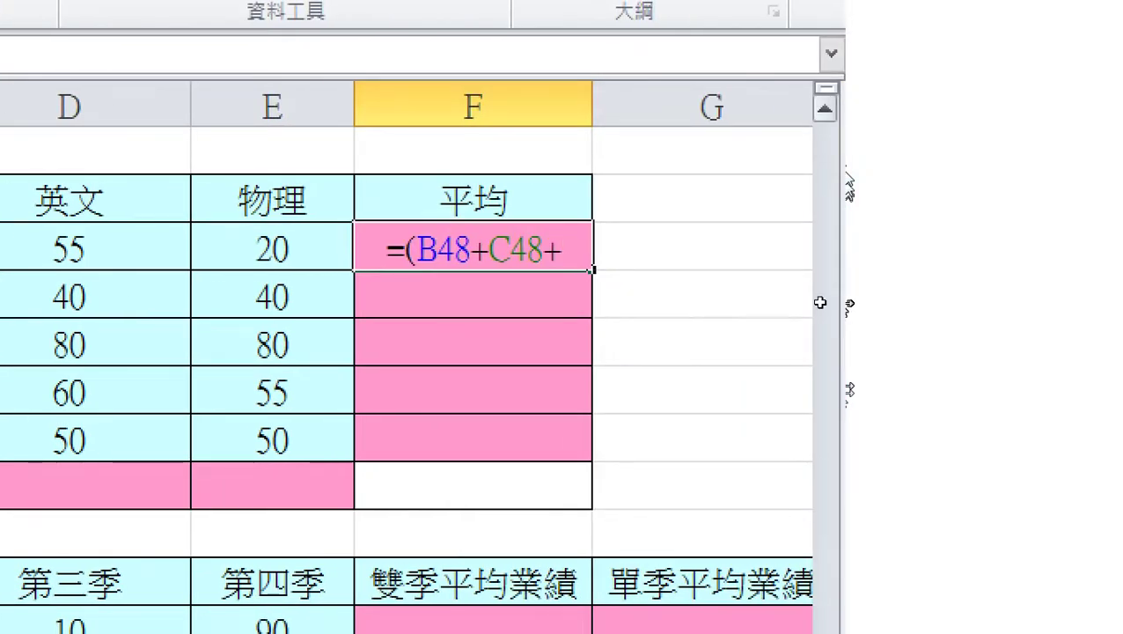
pyautogui.press('Left')
pyautogui.press('Left')
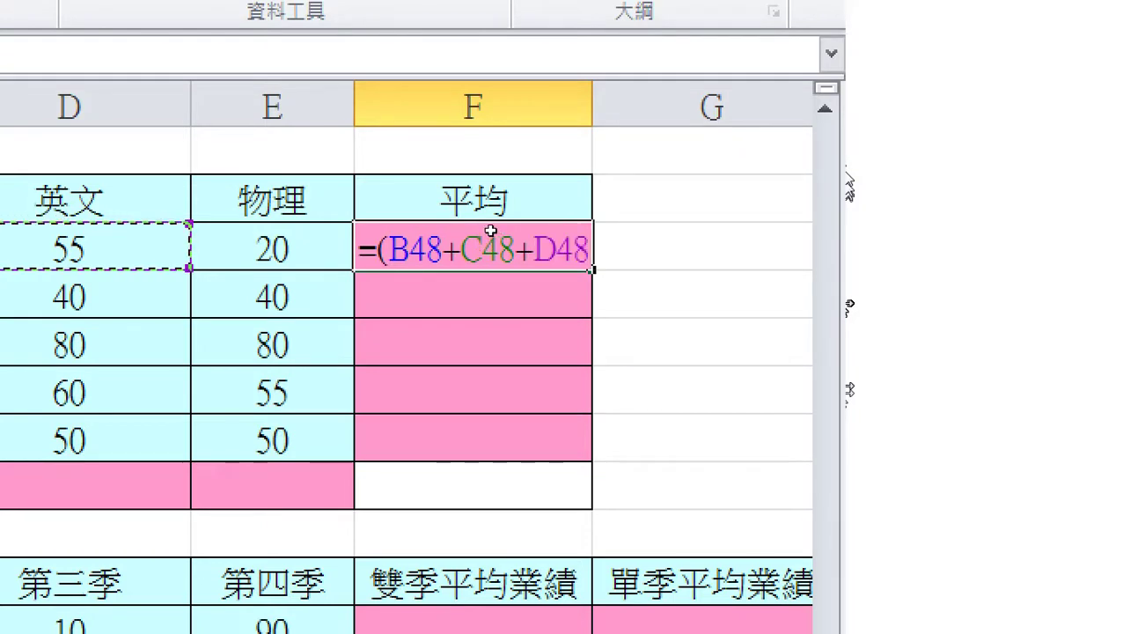
pyautogui.write('+')
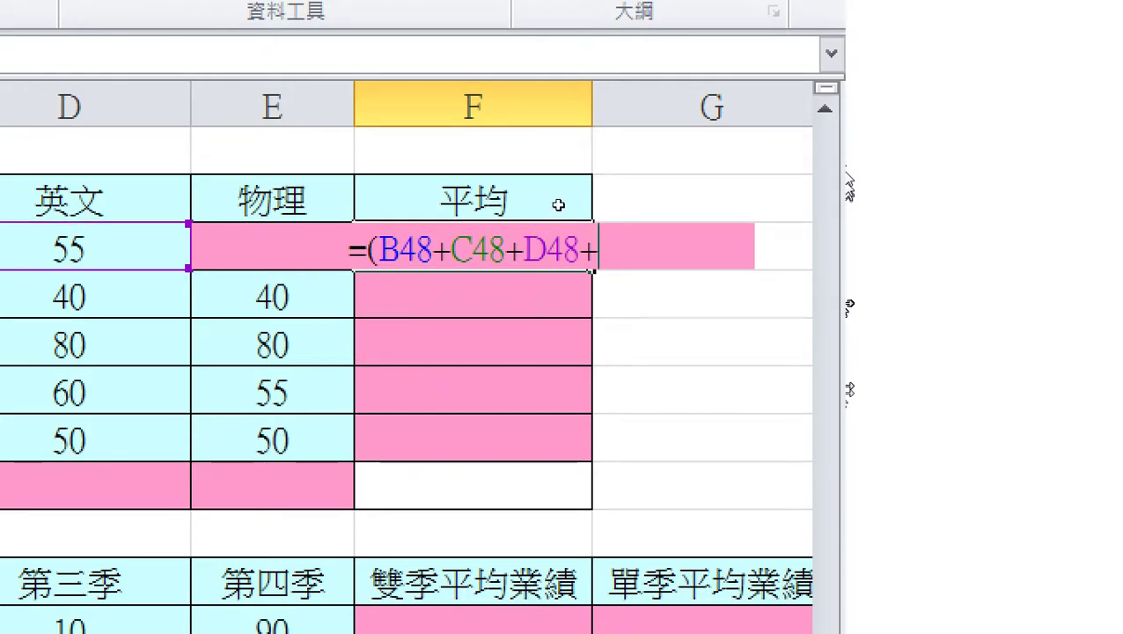
pyautogui.press('Left')
pyautogui.press('Up')
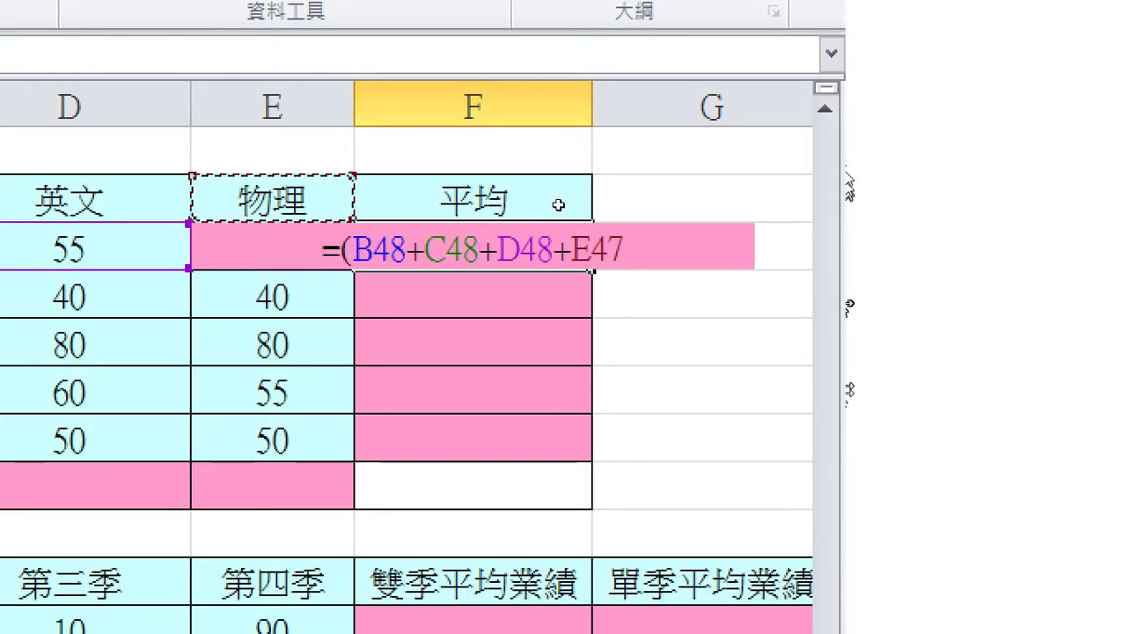
pyautogui.press('Down')
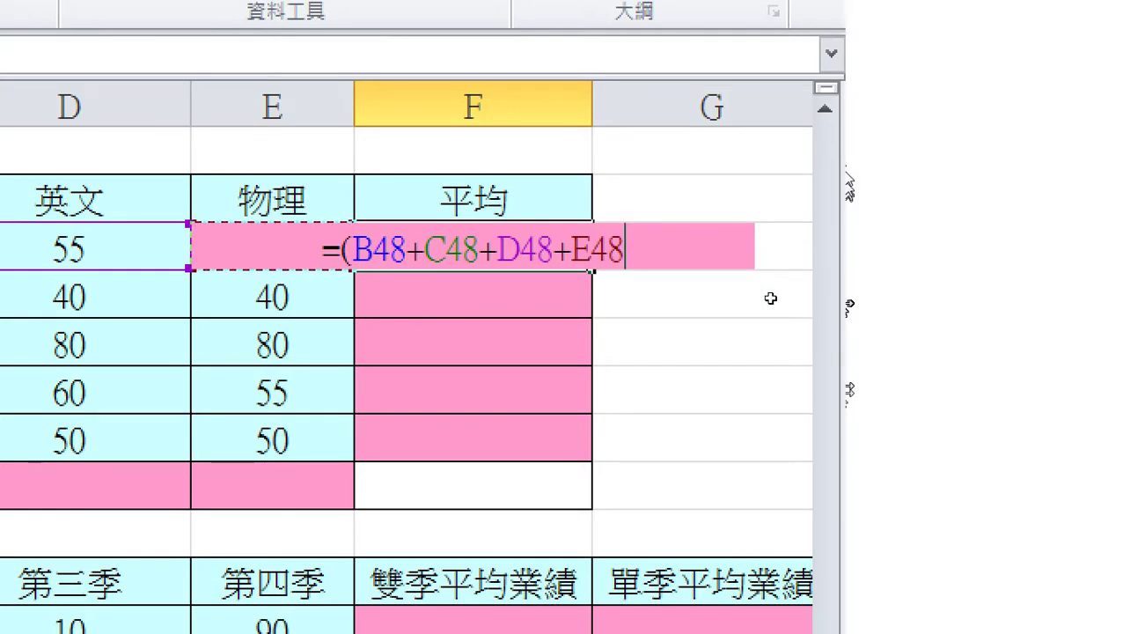
pyautogui.write(')')
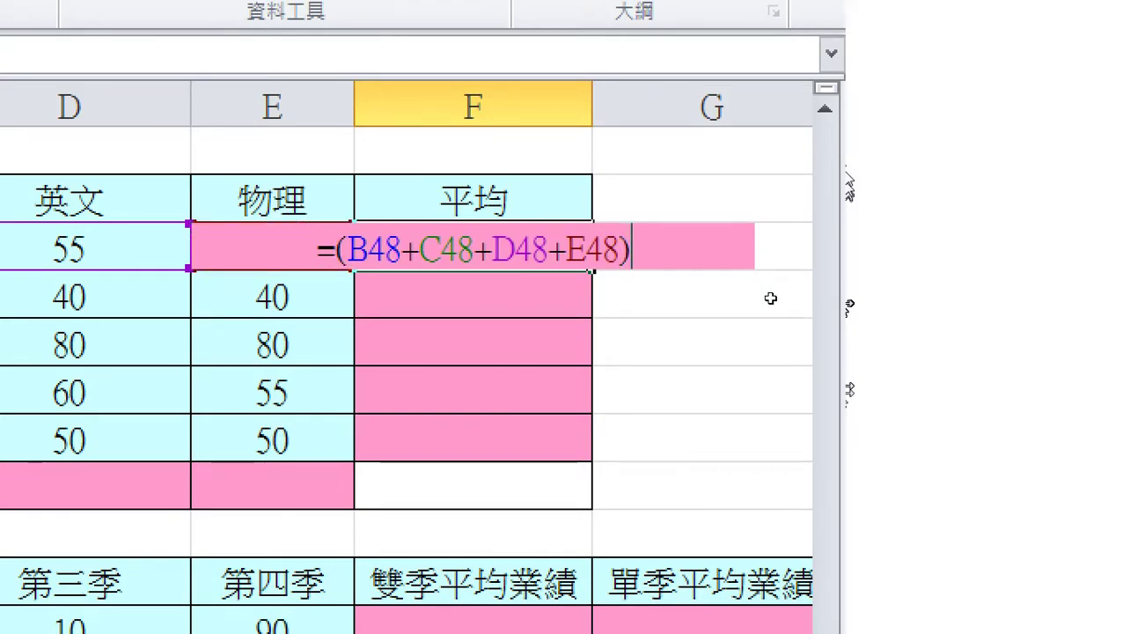
pyautogui.write('/4')
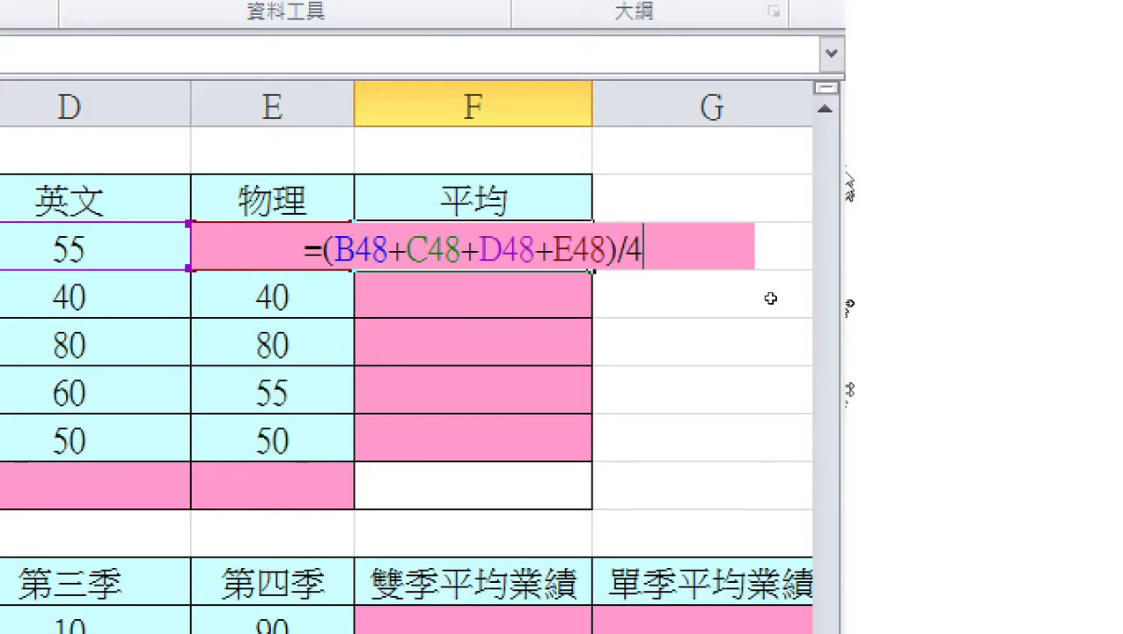
pyautogui.press('Return')
pyautogui.press('Up')
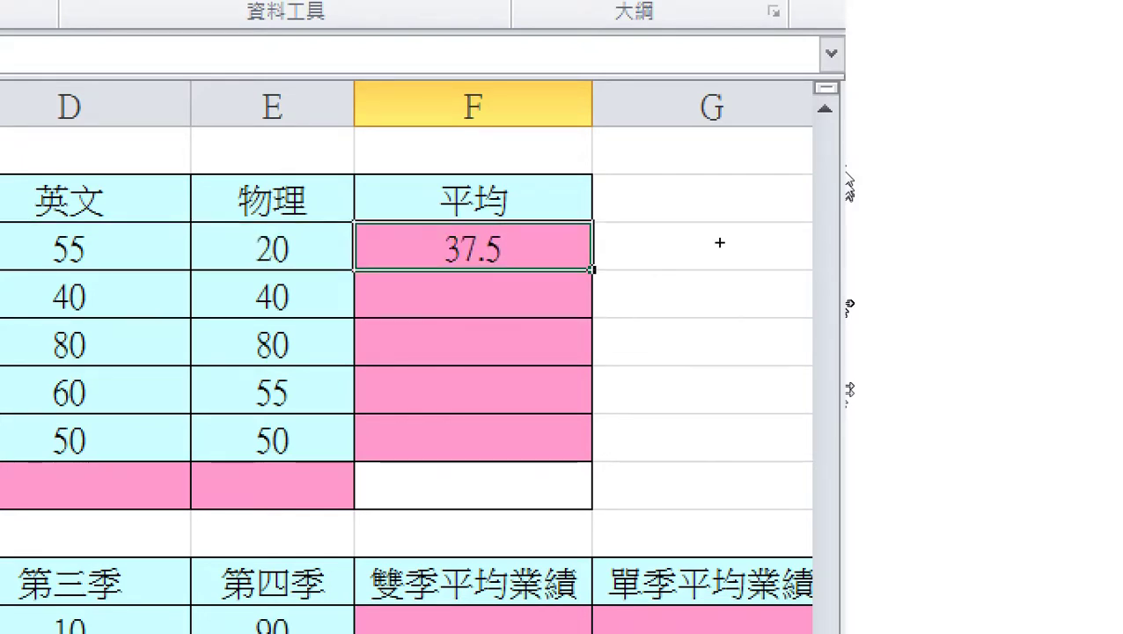
# Fill the 平均 formula from F48 down through F53 and recheck the formula in F48.
pyautogui.hotkey('shift', 'Down')
pyautogui.hotkey('shift', 'Down')
pyautogui.hotkey('shift', 'Down')
pyautogui.hotkey('shift', 'Down')
pyautogui.hotkey('shift', 'Down')
pyautogui.hotkey('ctrl', 'd')
pyautogui.hotkey('shift', 'Up')
pyautogui.hotkey('shift', 'Up')
pyautogui.hotkey('shift', 'Up')
pyautogui.hotkey('shift', 'Up')
pyautogui.hotkey('shift', 'Up')
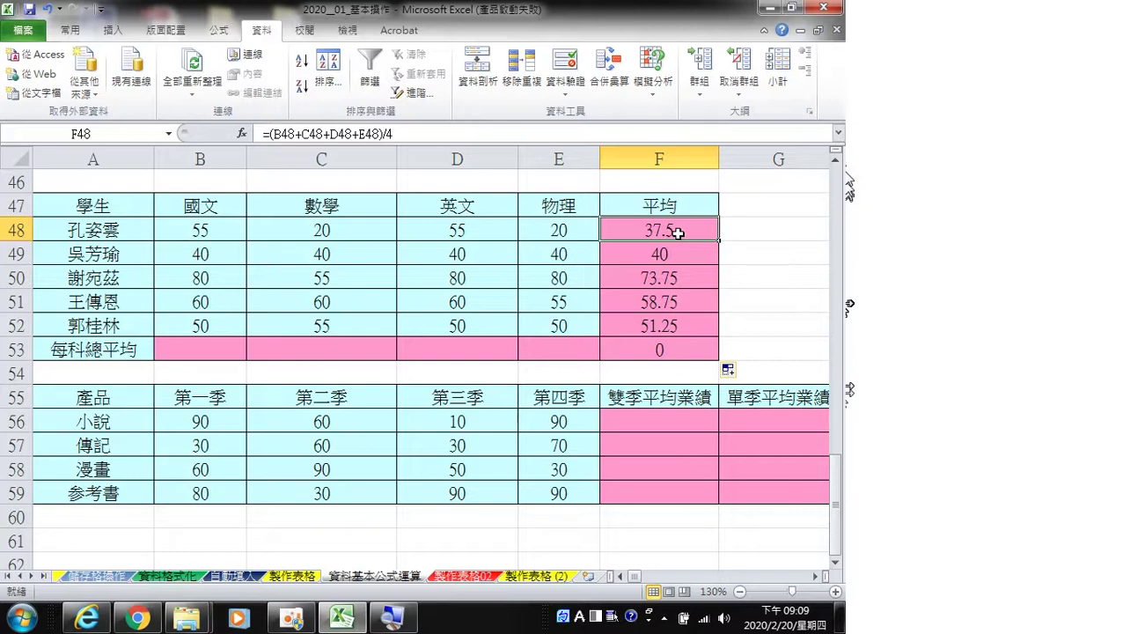
# Minimize the workbook, switch to Chrome and open Gmail in a new browser tab.
pyautogui.click(765, 7)
pyautogui.click(137, 618)
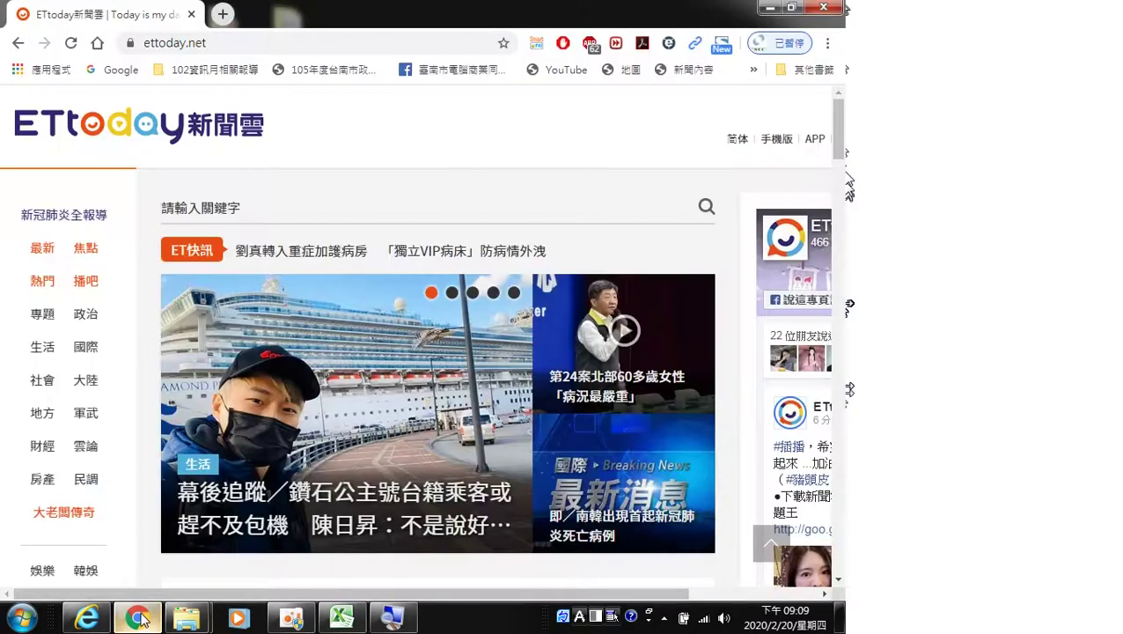
pyautogui.click(222, 14)
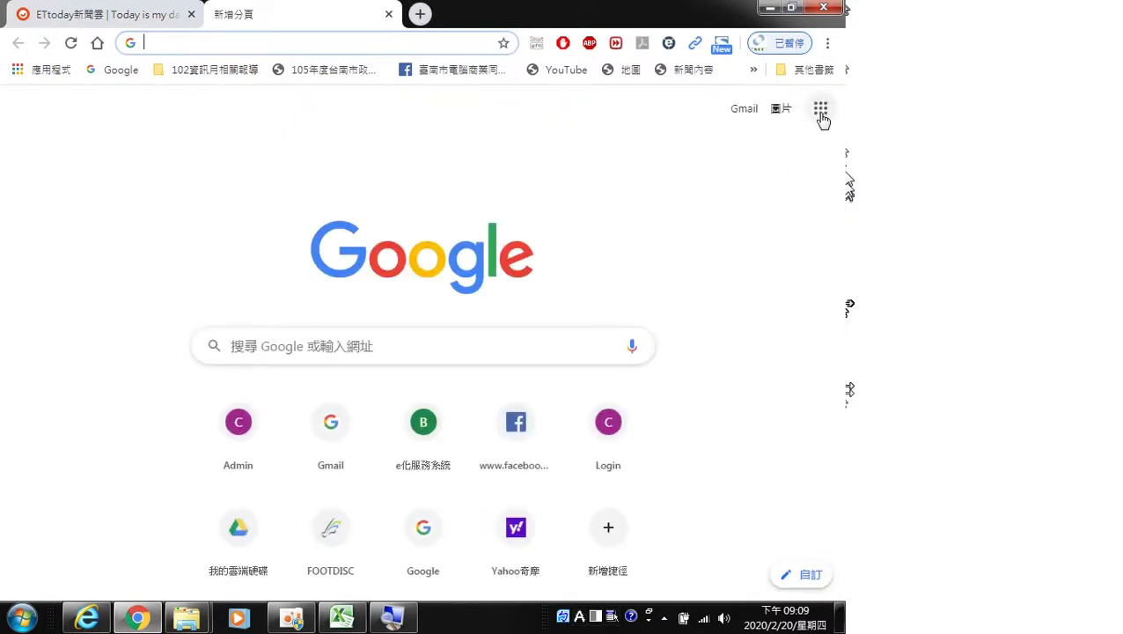
pyautogui.click(744, 110)
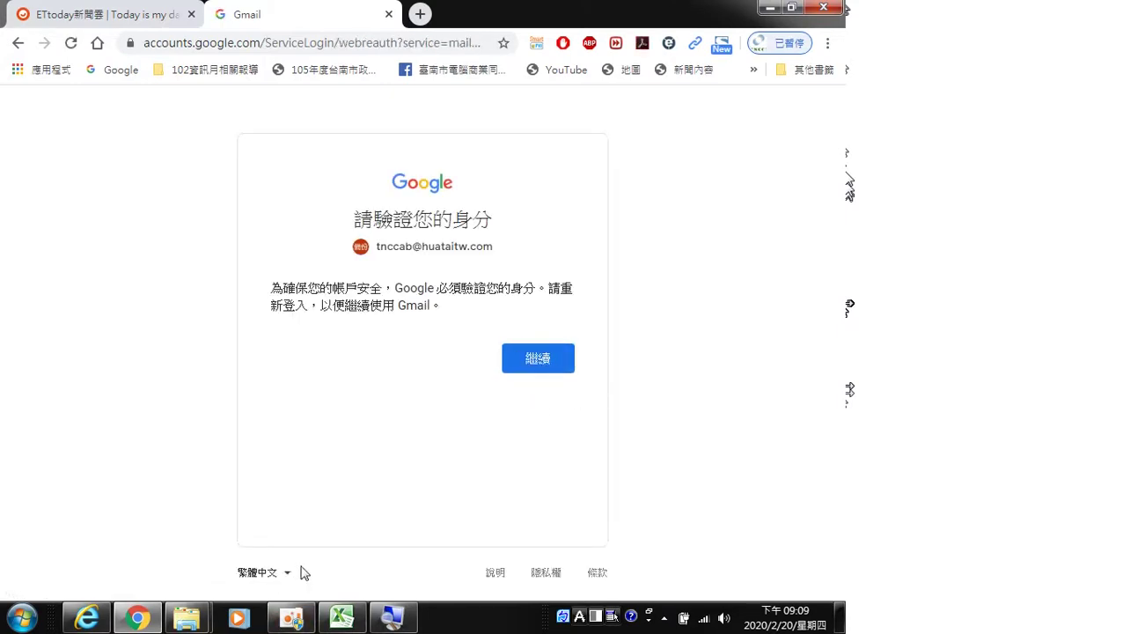
# Choose a different saved Google account to enter Gmail and open Google Drive (雲端硬碟) from that account.
pyautogui.click(535, 362)
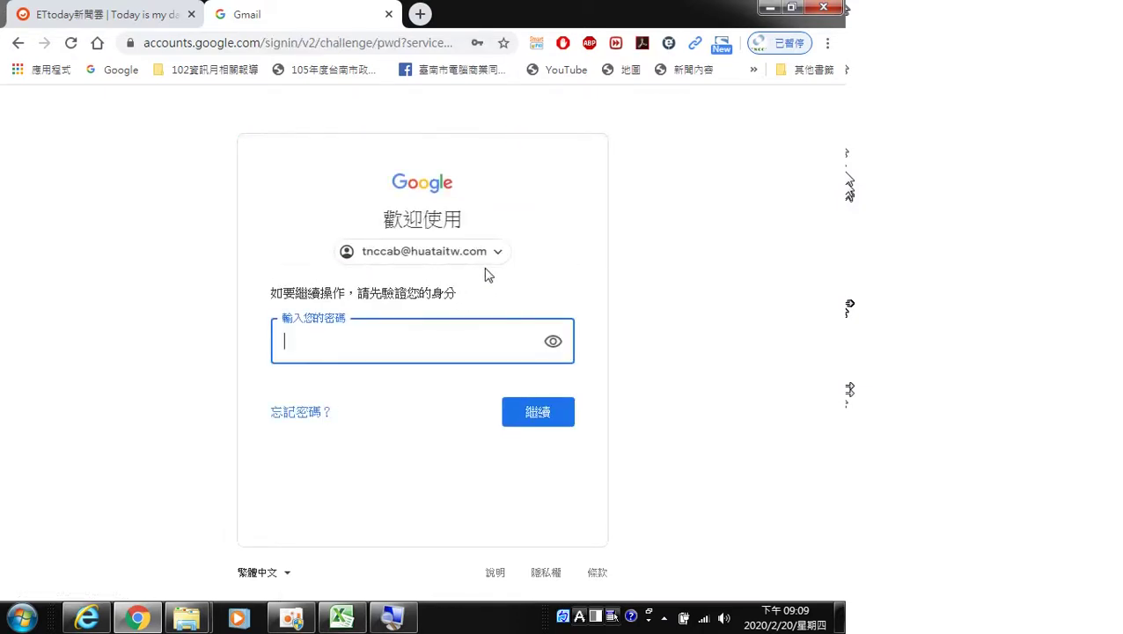
pyautogui.click(497, 257)
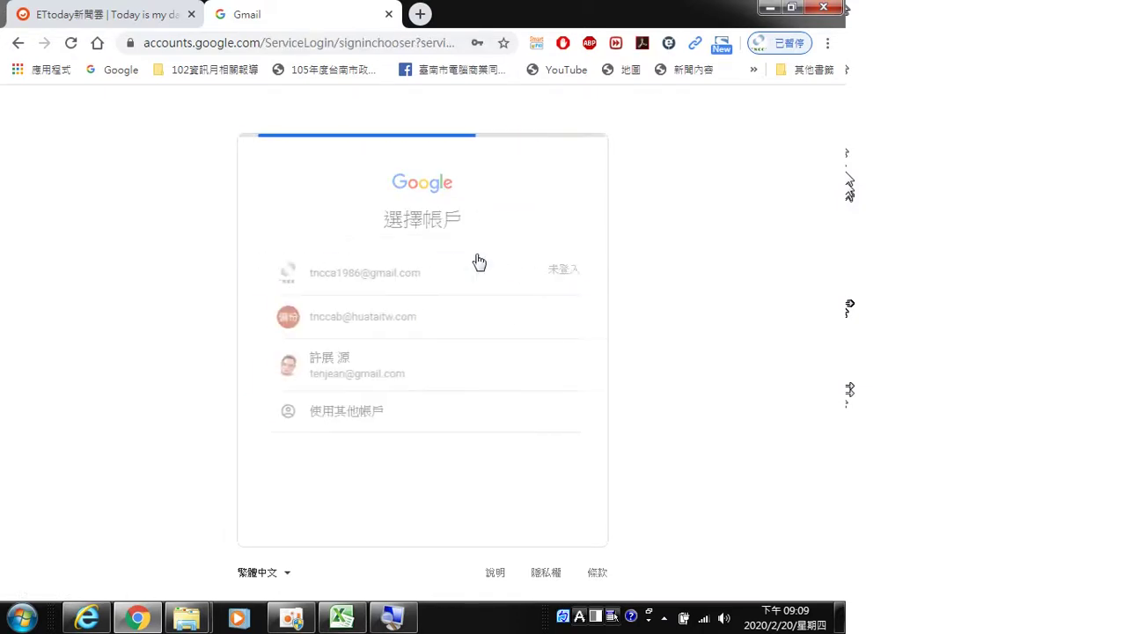
pyautogui.click(355, 365)
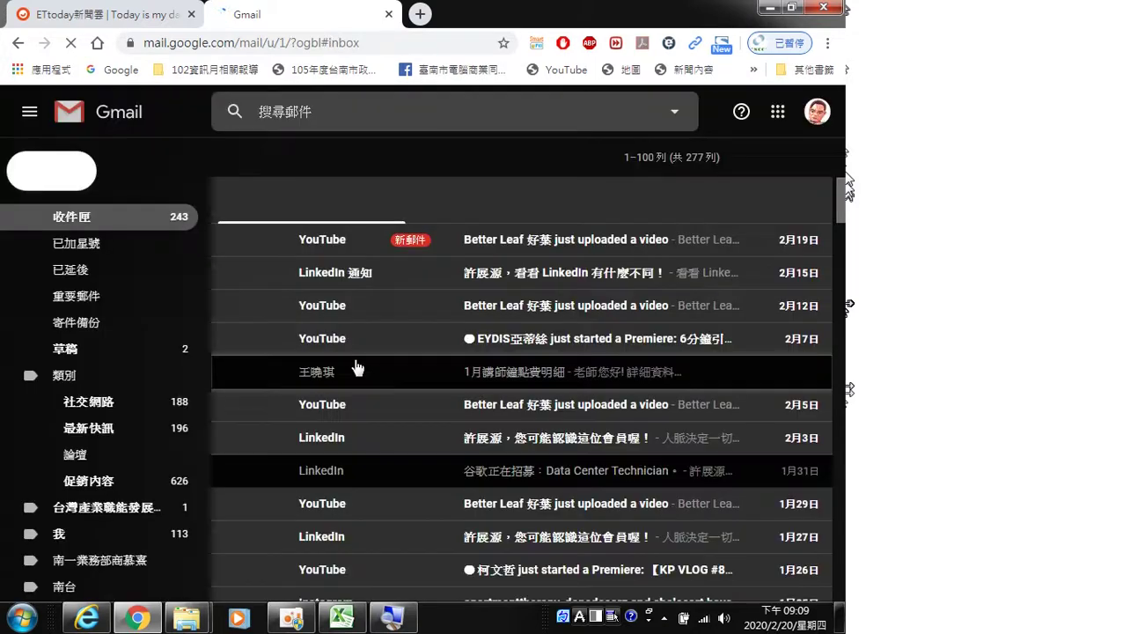
pyautogui.click(775, 113)
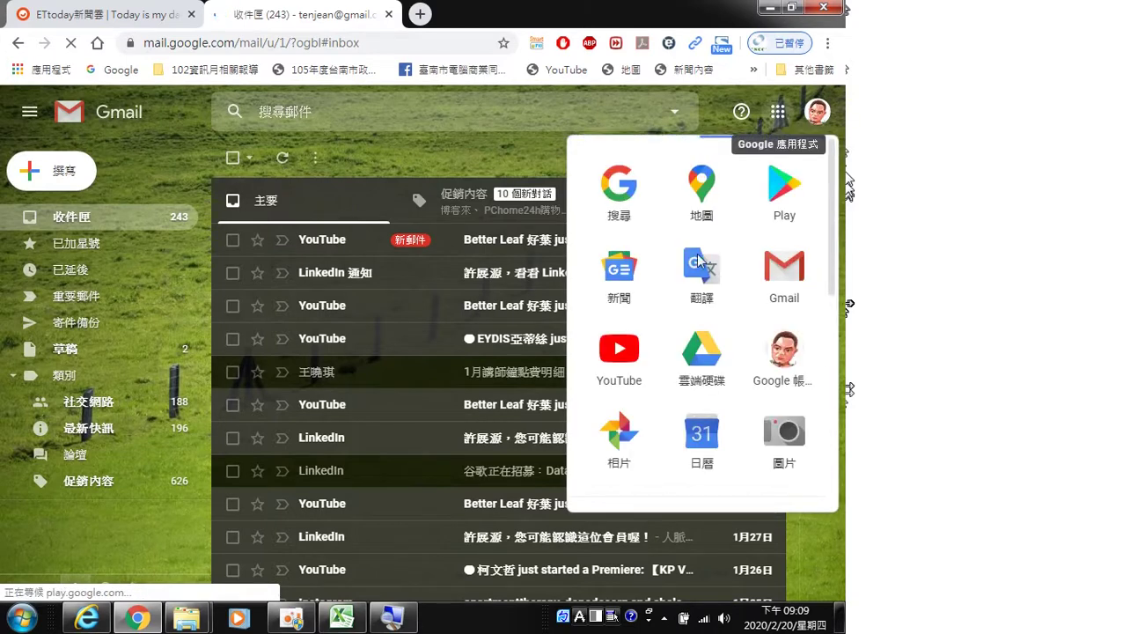
pyautogui.click(698, 358)
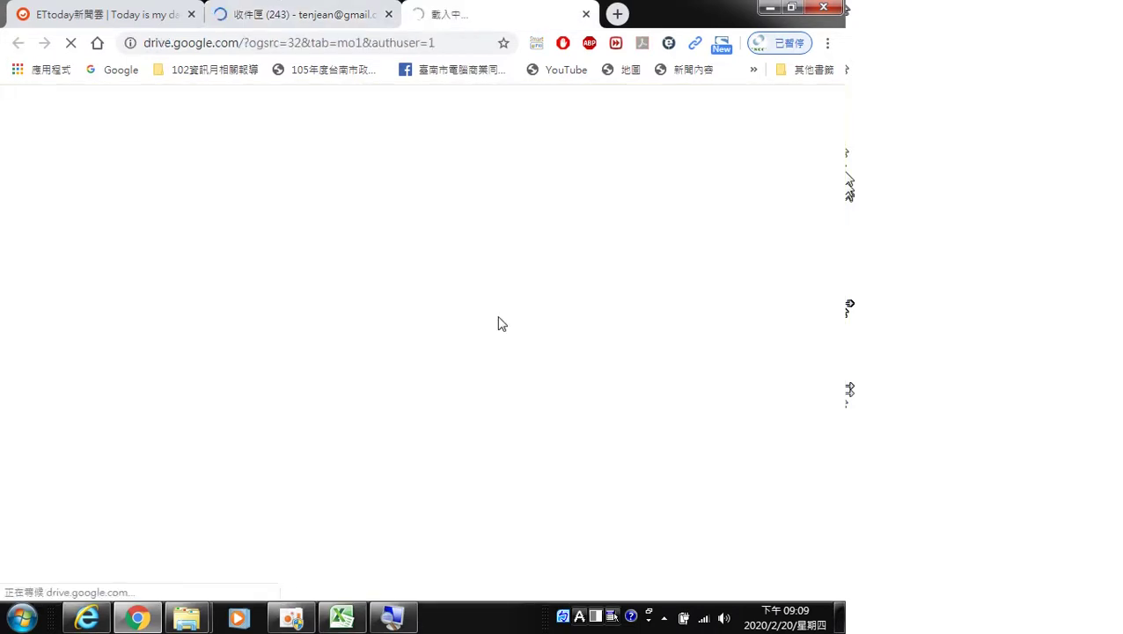